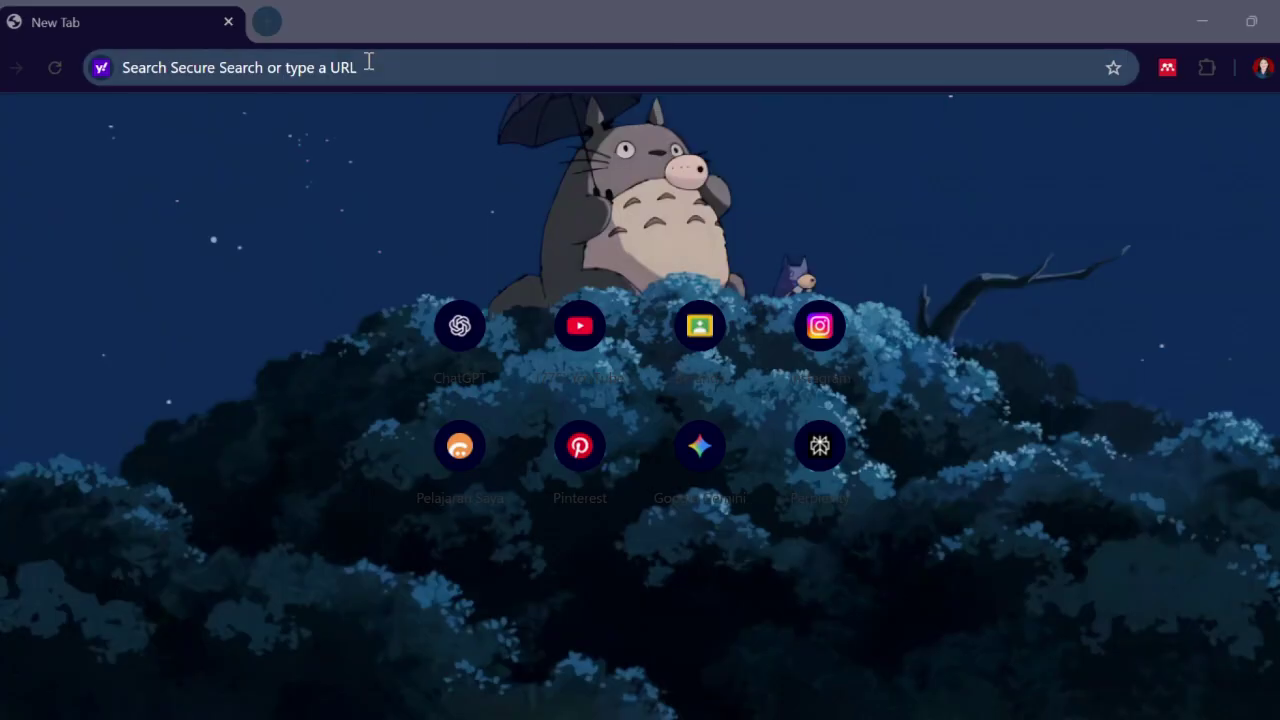
# Search the web for "magic school" and open the AI for Educators | MagicSchool site from the results.
pyautogui.click(367, 64)
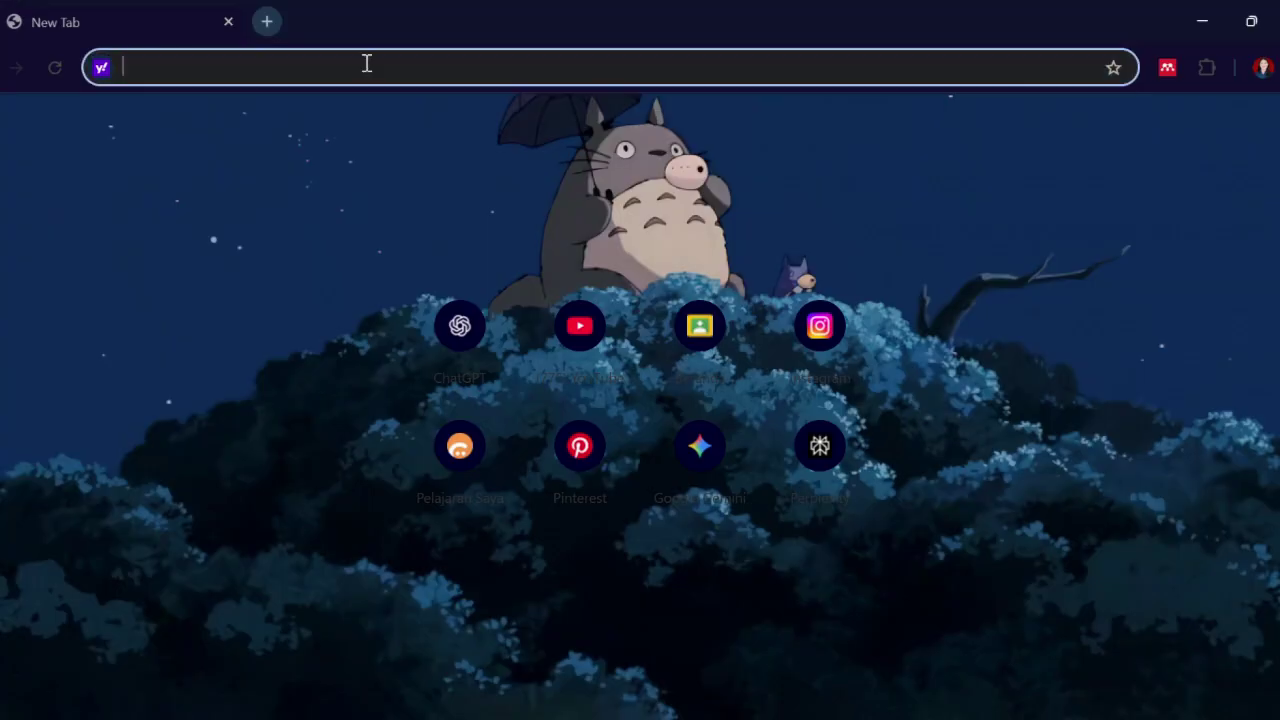
pyautogui.write('magic school')
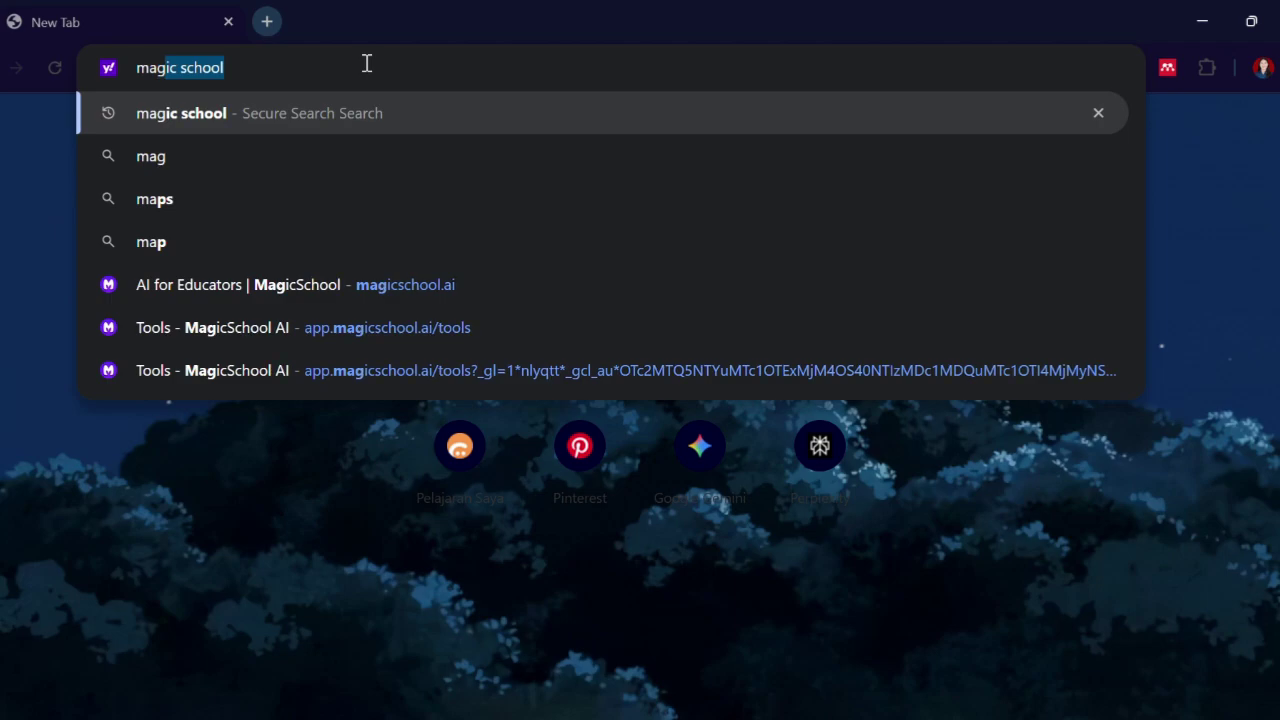
pyautogui.press('Return')
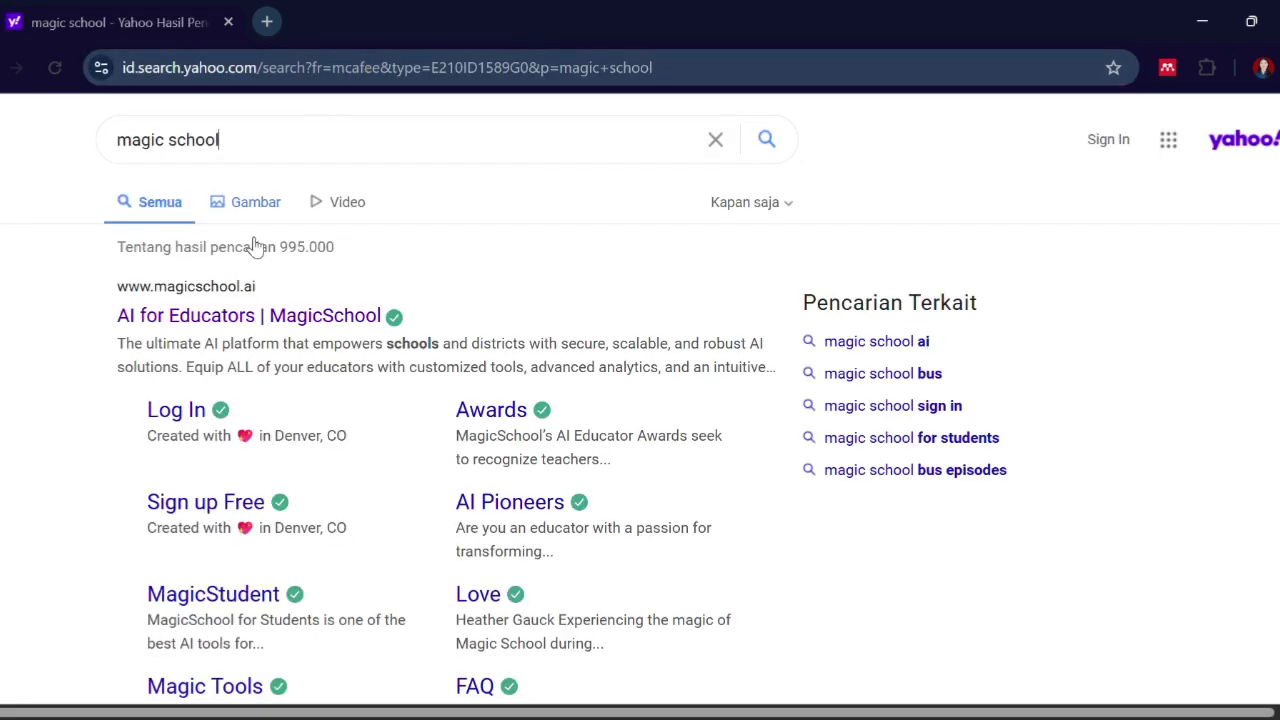
pyautogui.click(248, 316)
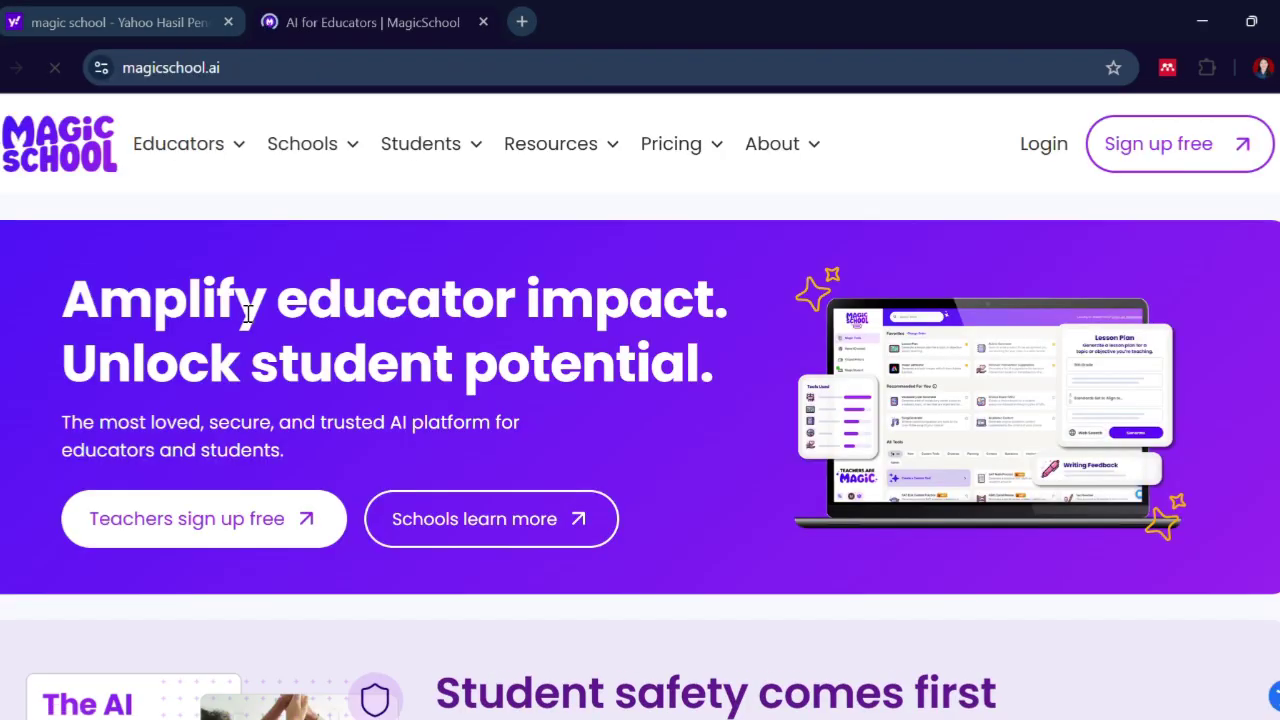
# Log in to MagicSchool and dismiss the Prompt Pack promotion on the teacher tools page.
pyautogui.click(1041, 150)
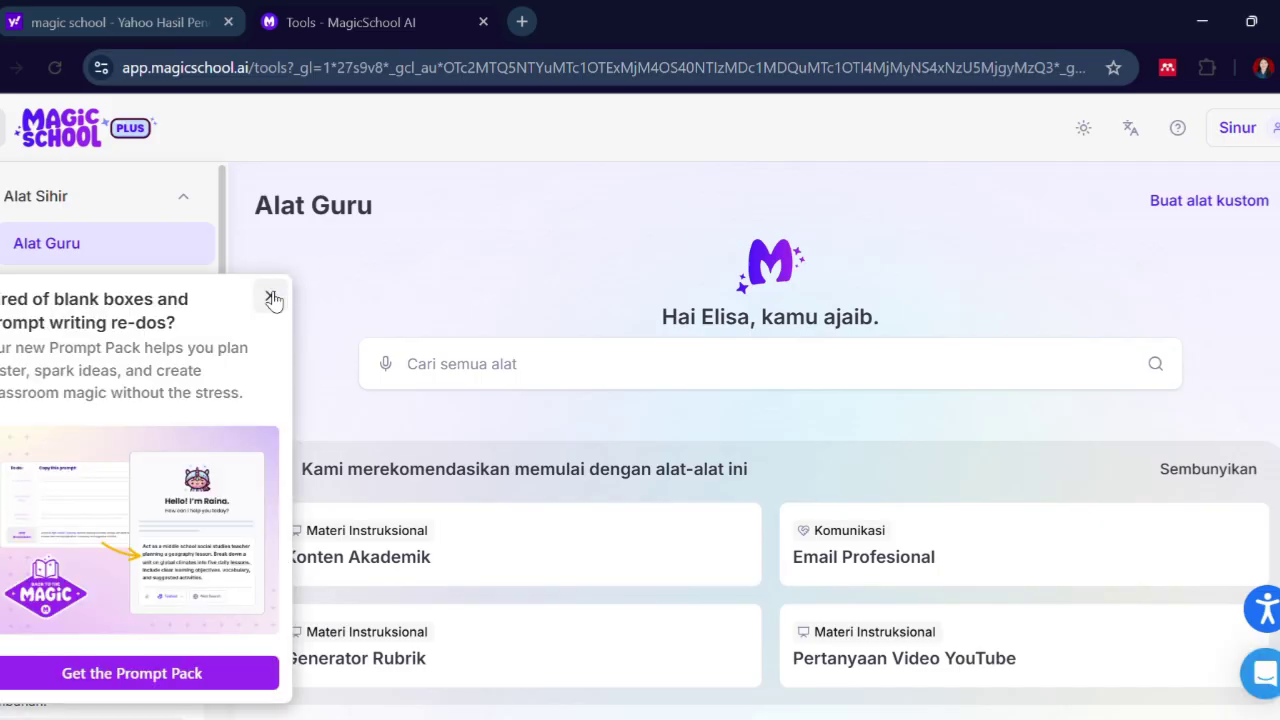
pyautogui.click(271, 297)
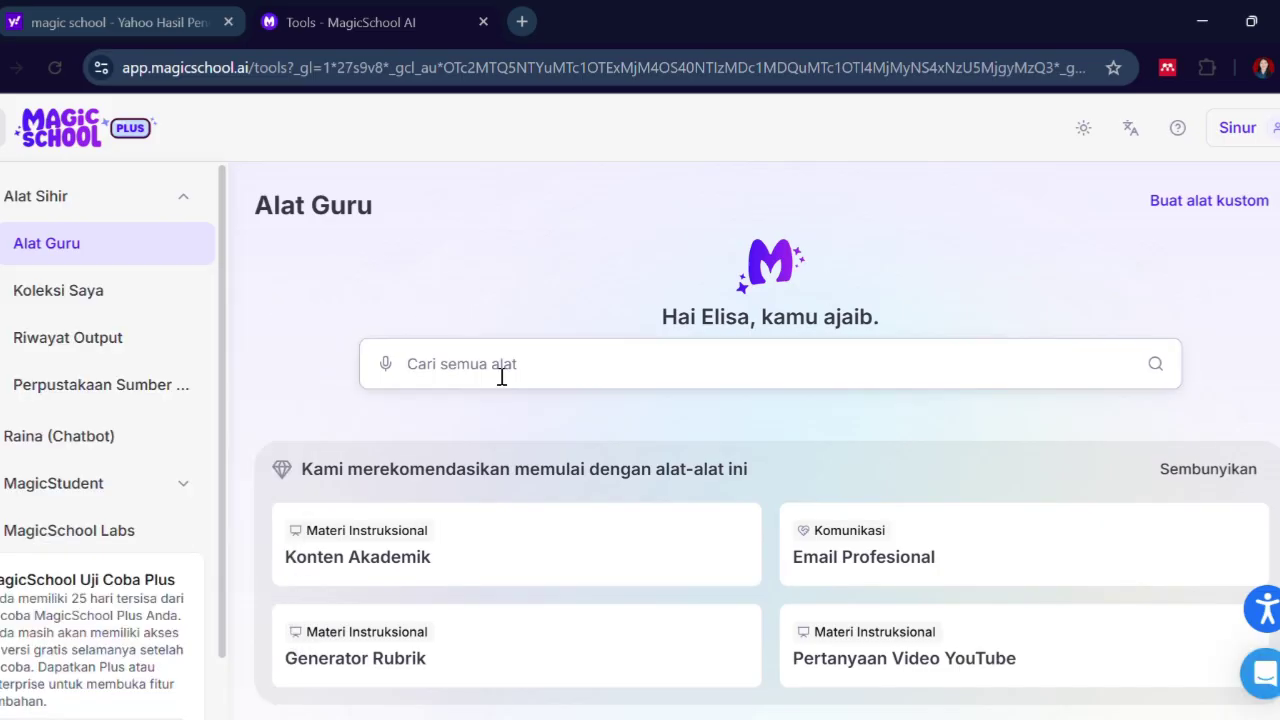
# Look through the full catalogue of teacher tools under Alat Guru.
pyautogui.scroll(-8, 502, 380)
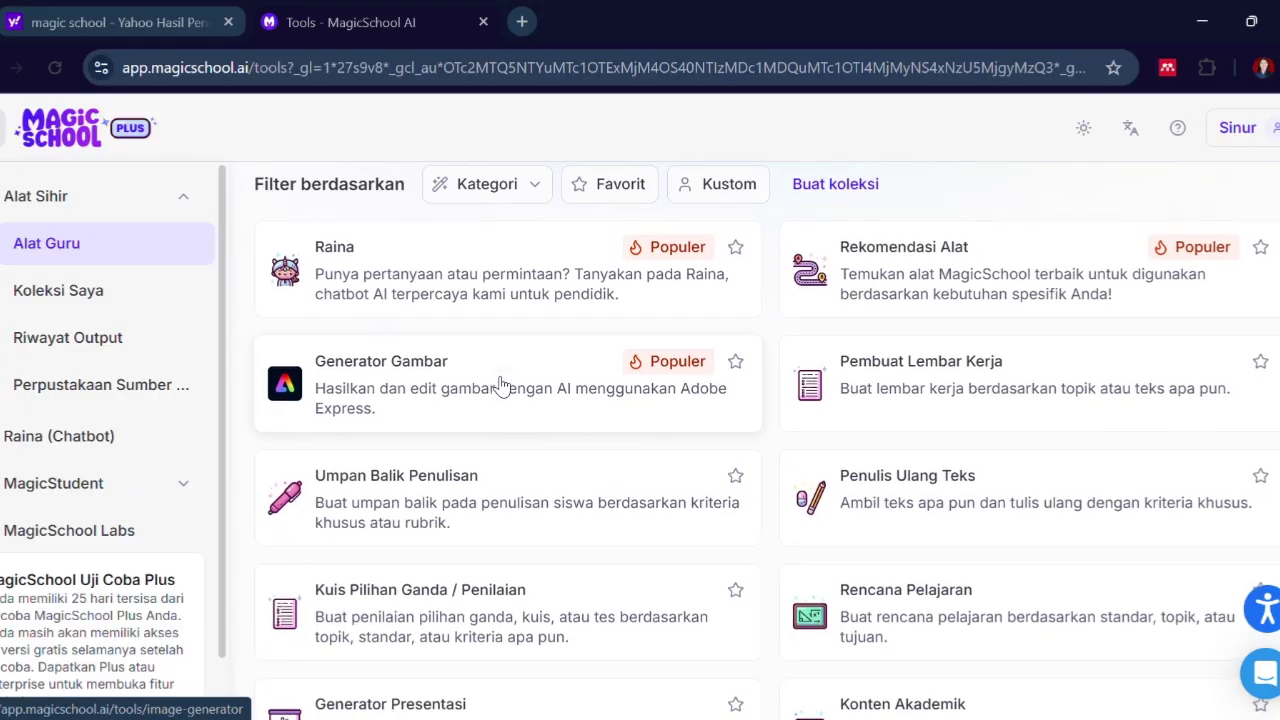
pyautogui.scroll(-10, 502, 385)
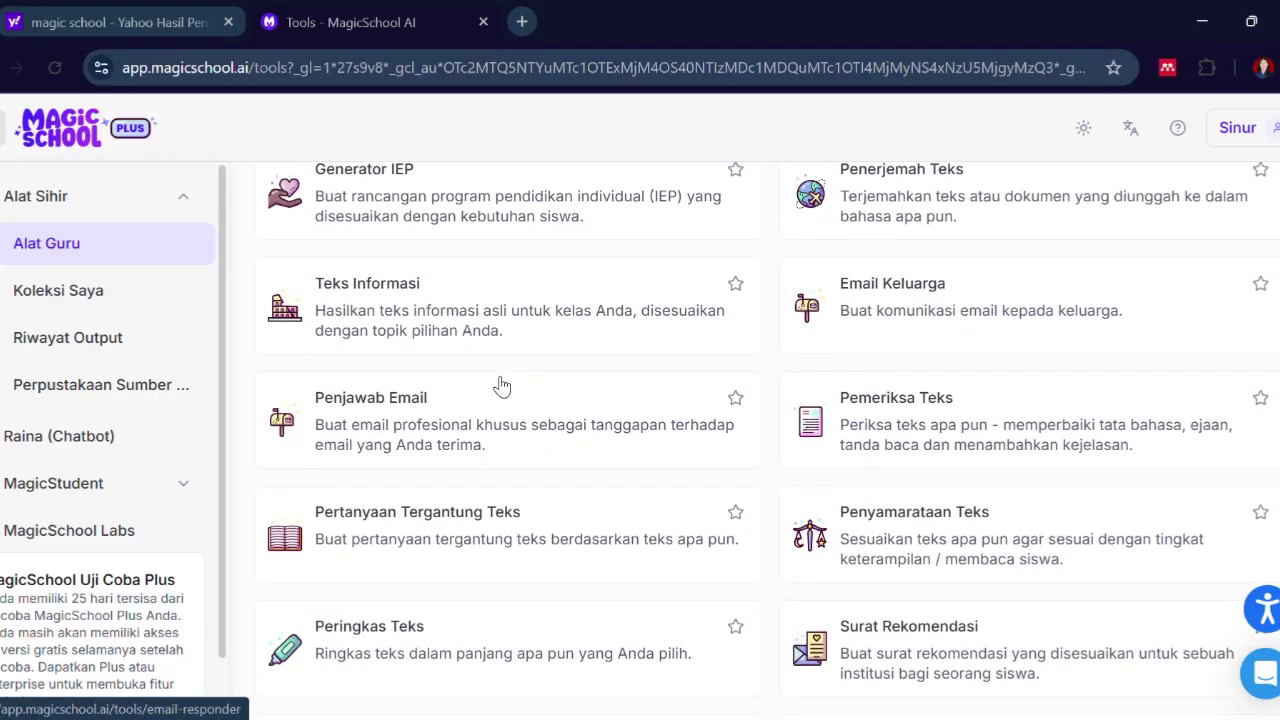
pyautogui.scroll(-7, 502, 385)
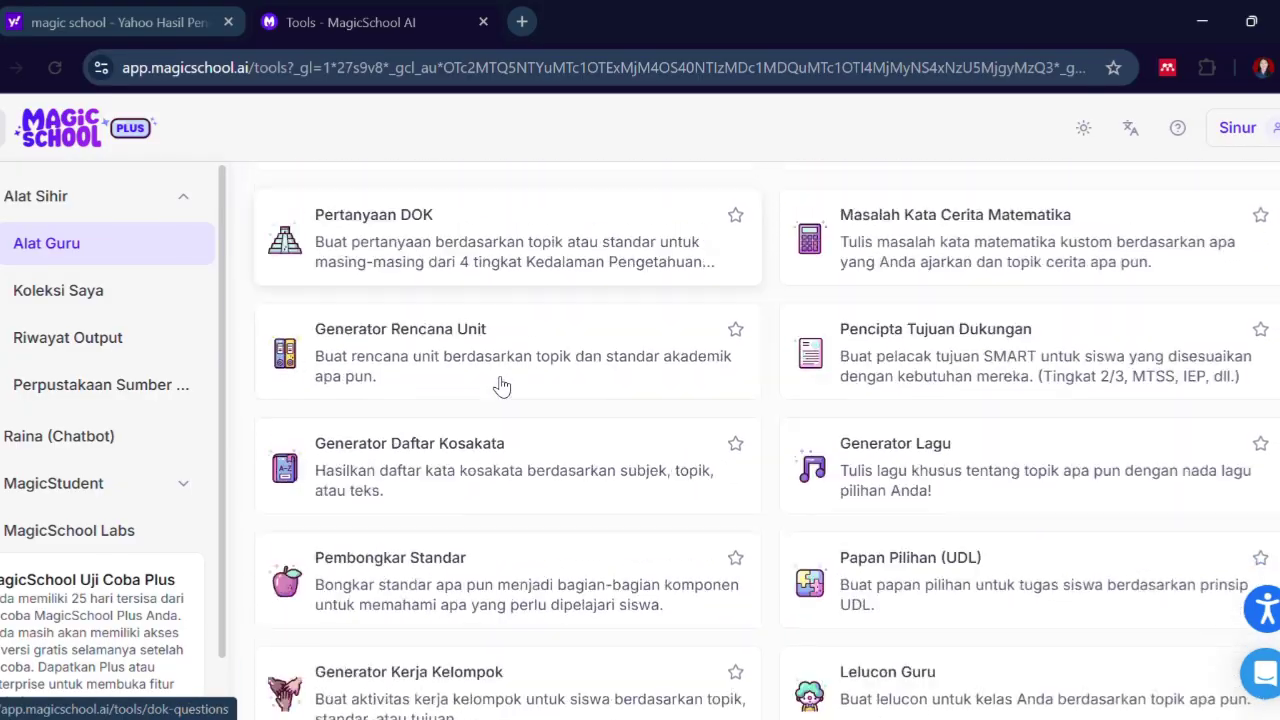
pyautogui.scroll(-10, 502, 386)
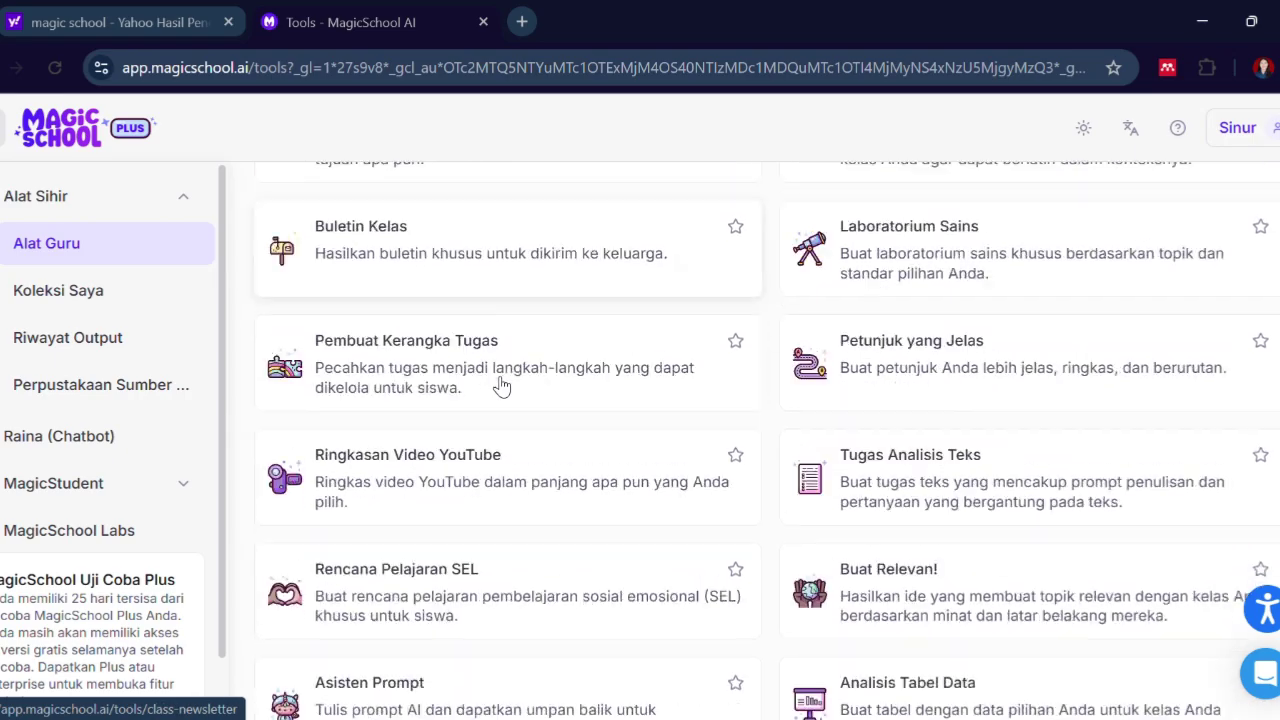
pyautogui.scroll(-12, 502, 386)
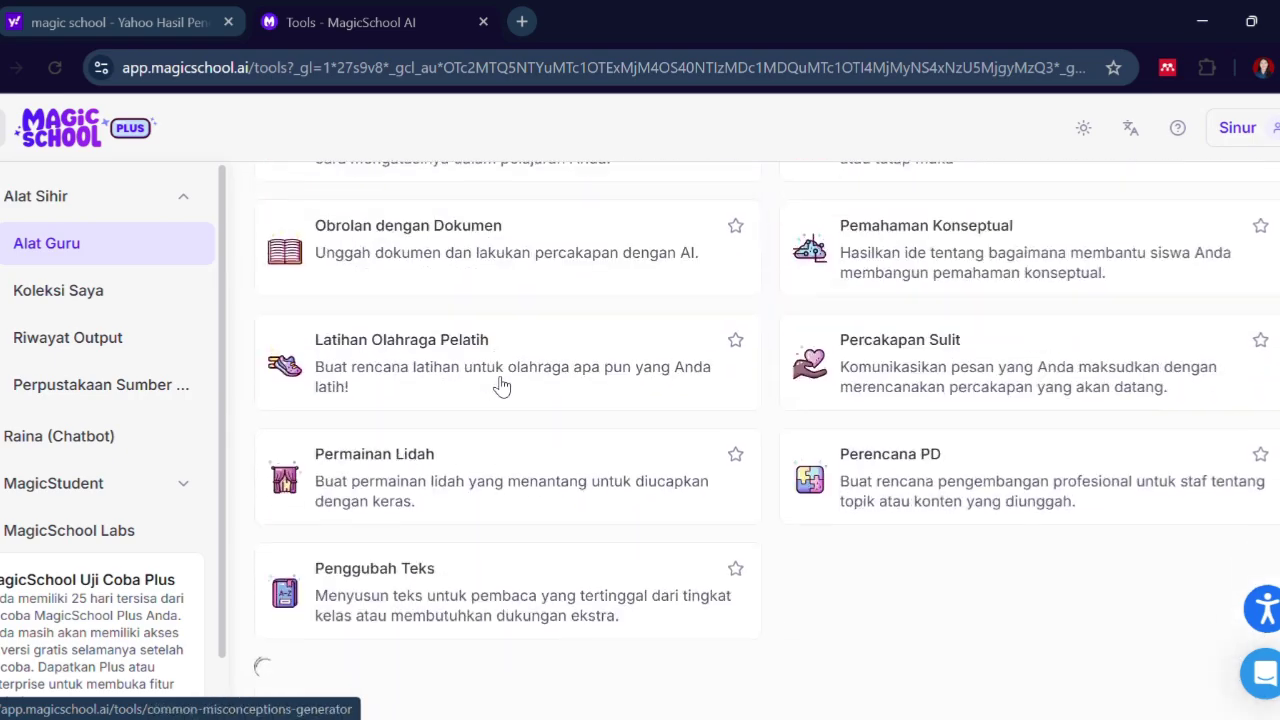
pyautogui.scroll(-2, 502, 385)
pyautogui.scroll(5, 502, 385)
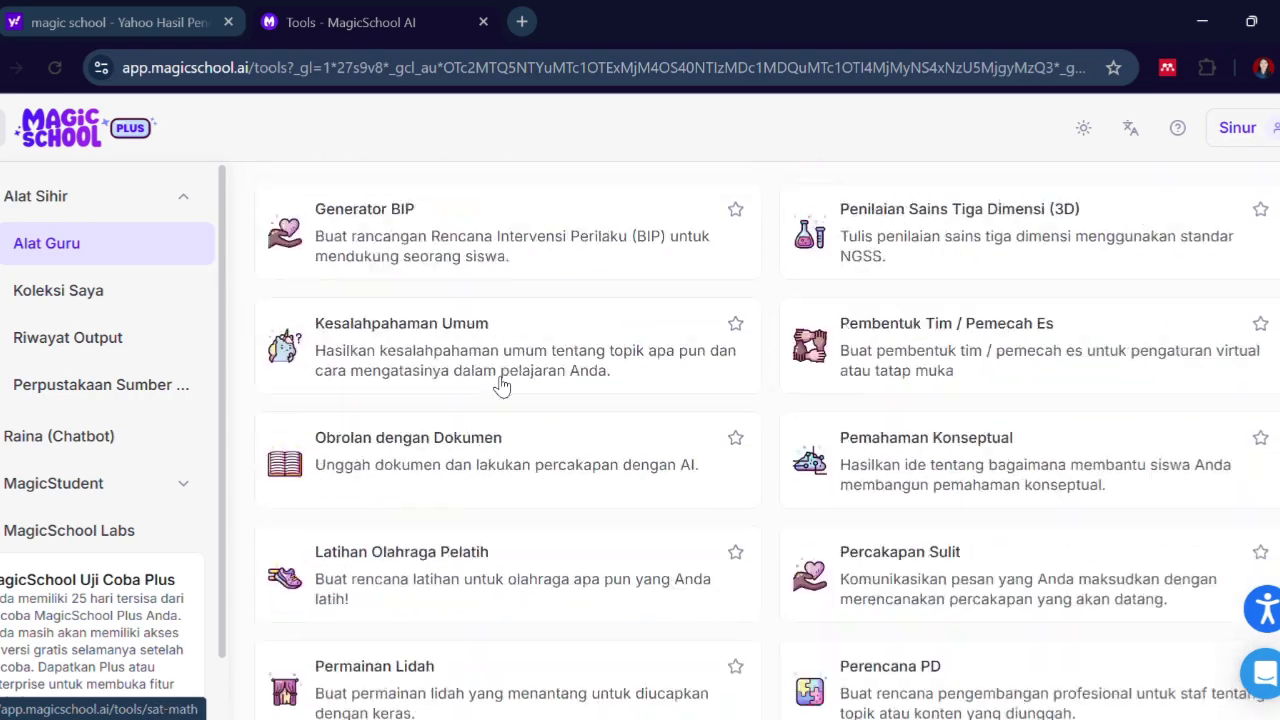
pyautogui.scroll(18, 502, 386)
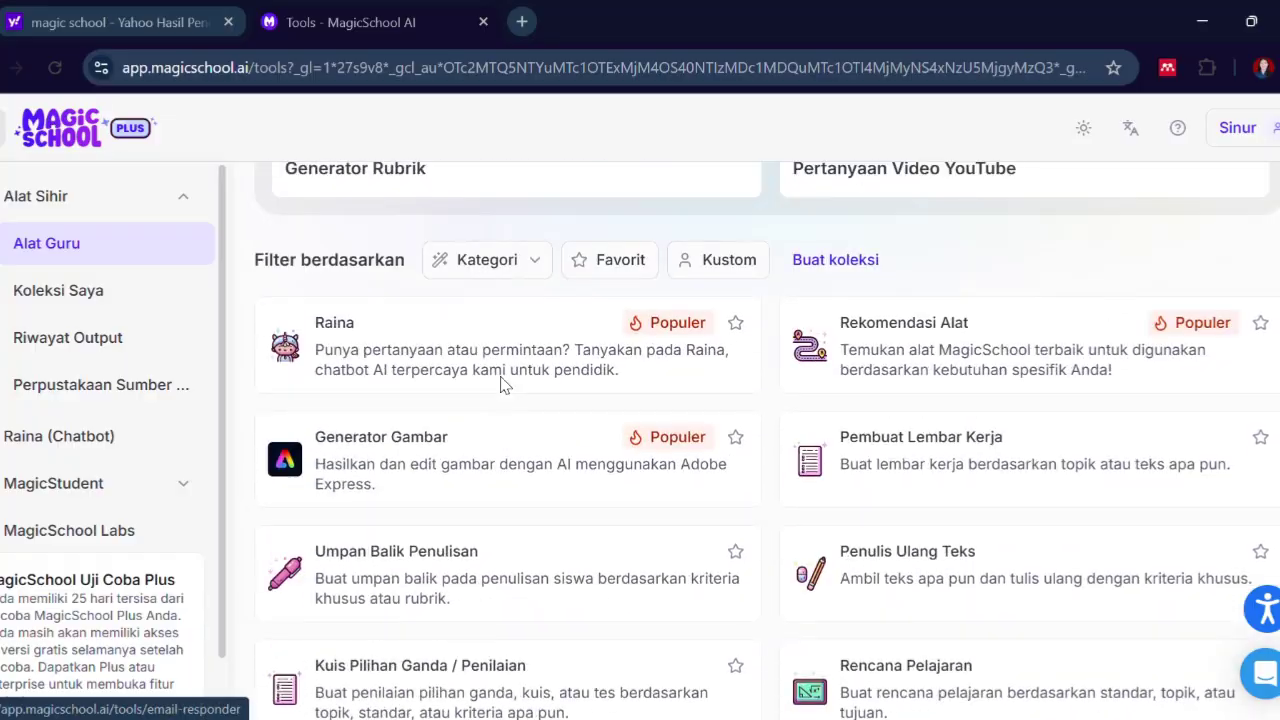
# Open the Kuis Pilihan Ganda / Penilaian tool from the teacher tools list.
pyautogui.scroll(-3, 502, 386)
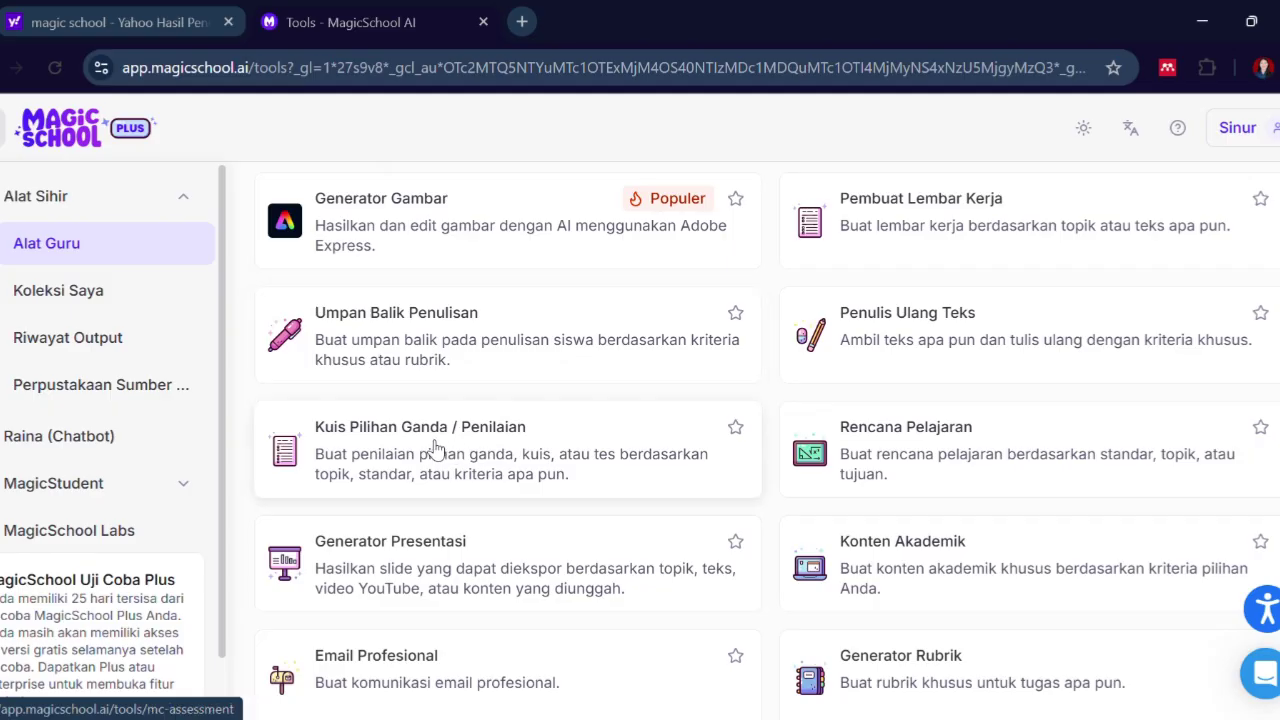
pyautogui.click(381, 438)
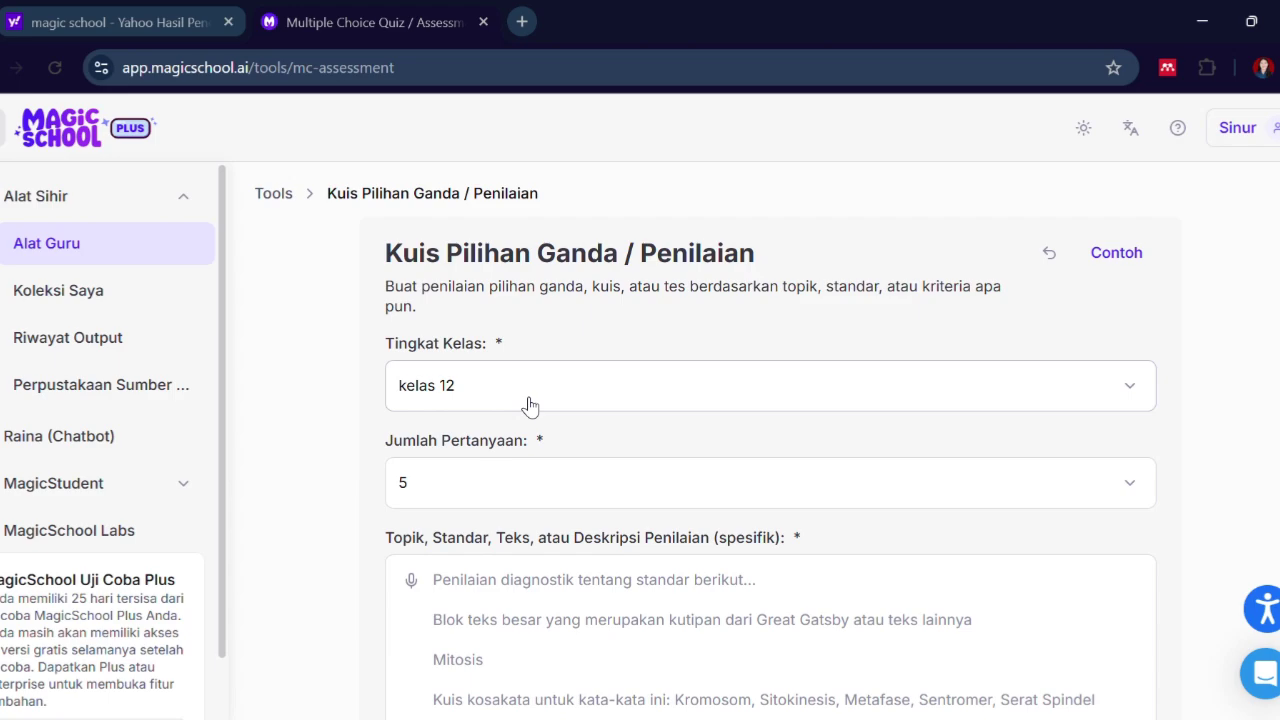
pyautogui.scroll(-1, 530, 405)
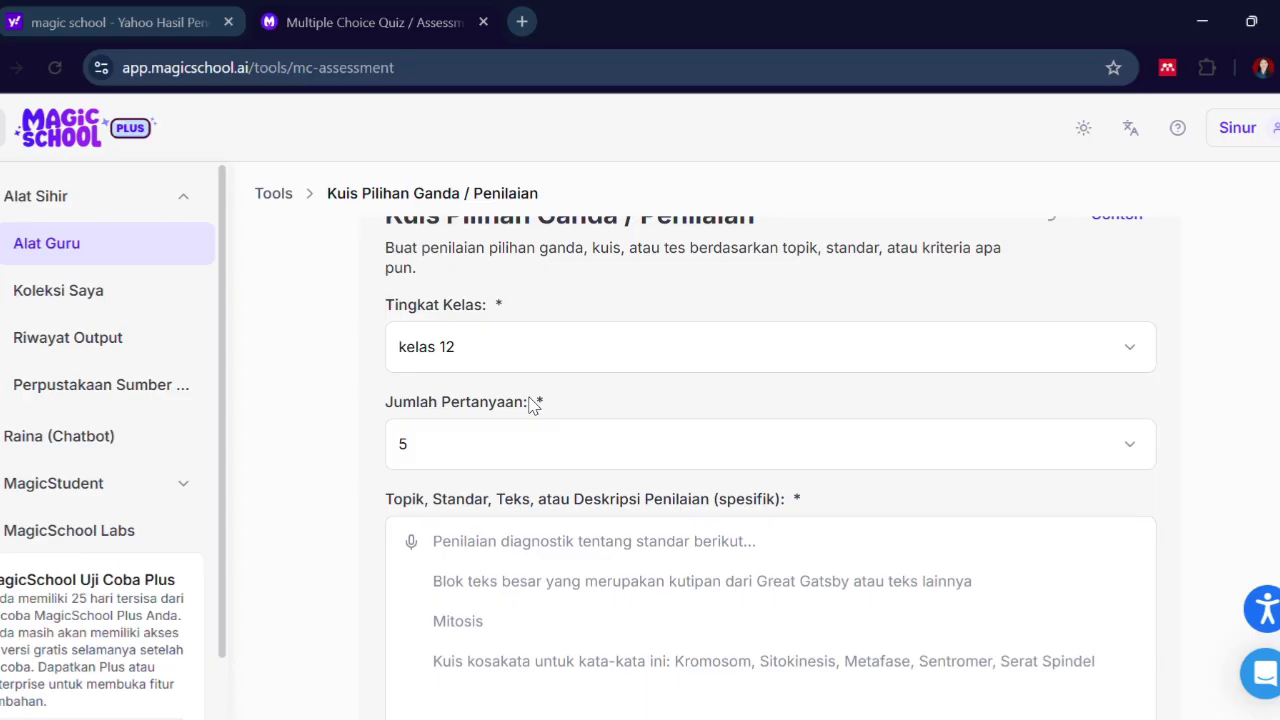
pyautogui.scroll(1, 530, 405)
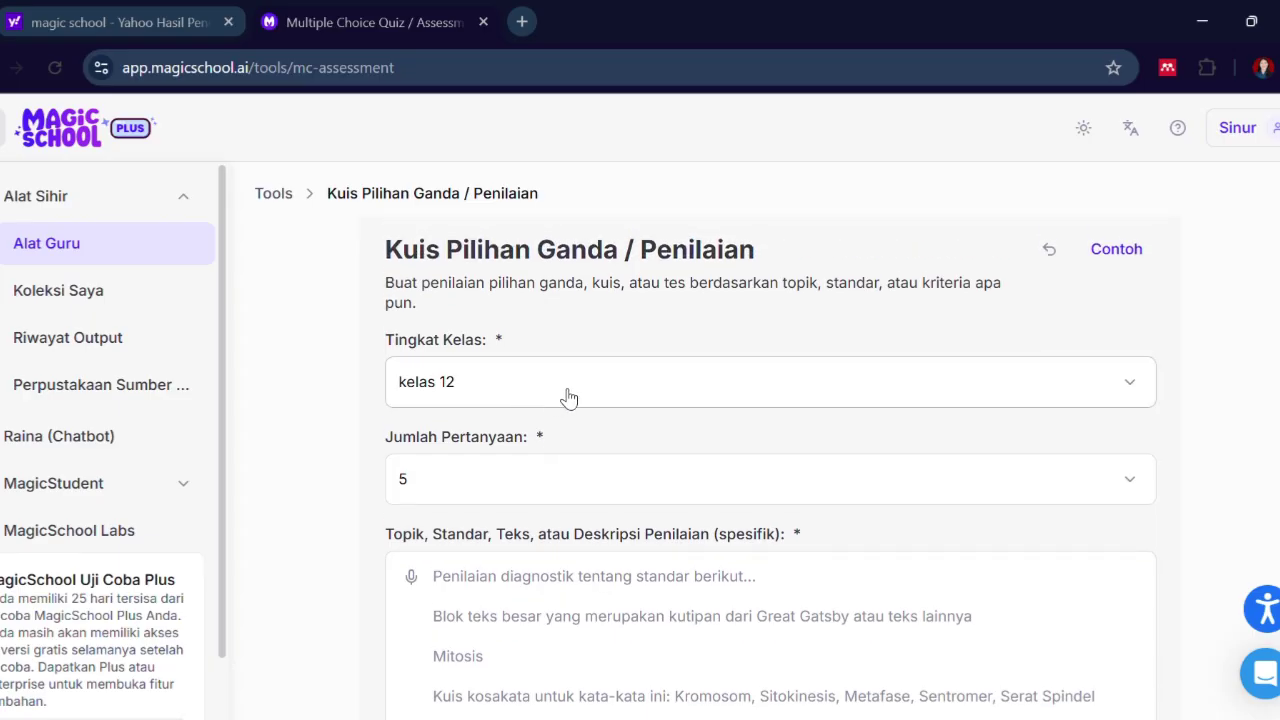
# Choose kelas 12 as the quiz's grade level and set the number of questions to 10.
pyautogui.click(570, 395)
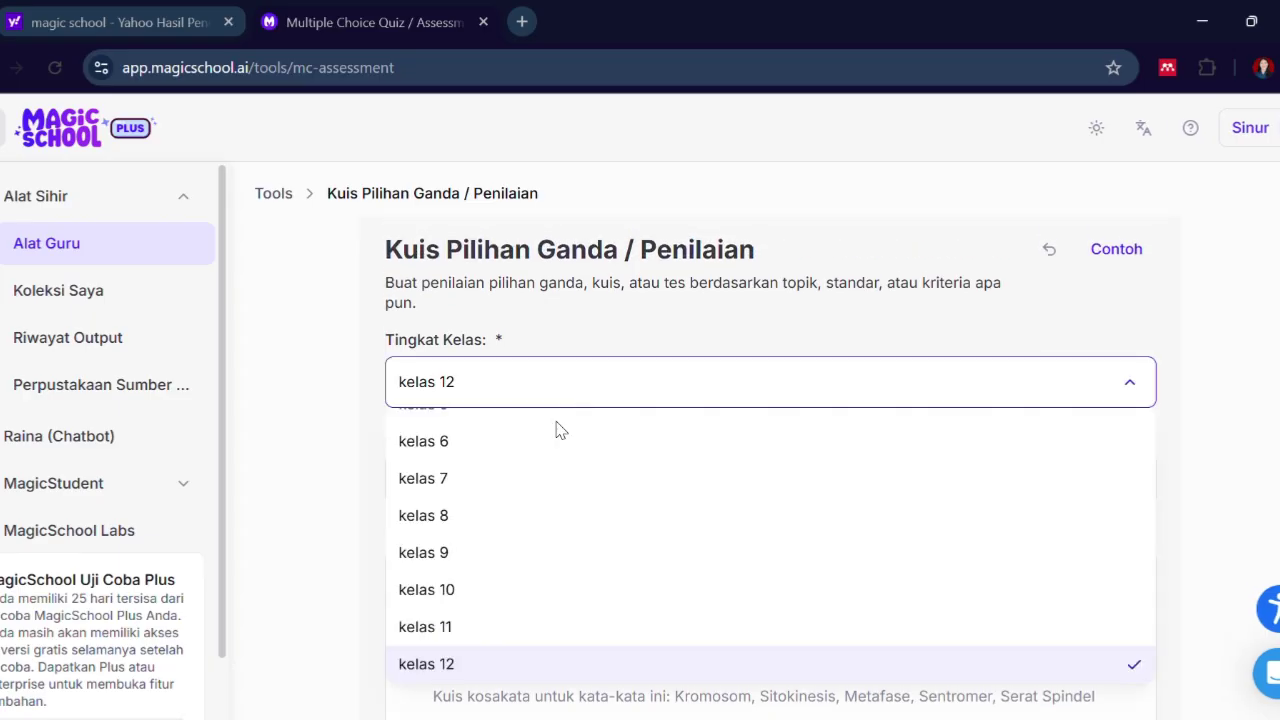
pyautogui.scroll(-3, 530, 557)
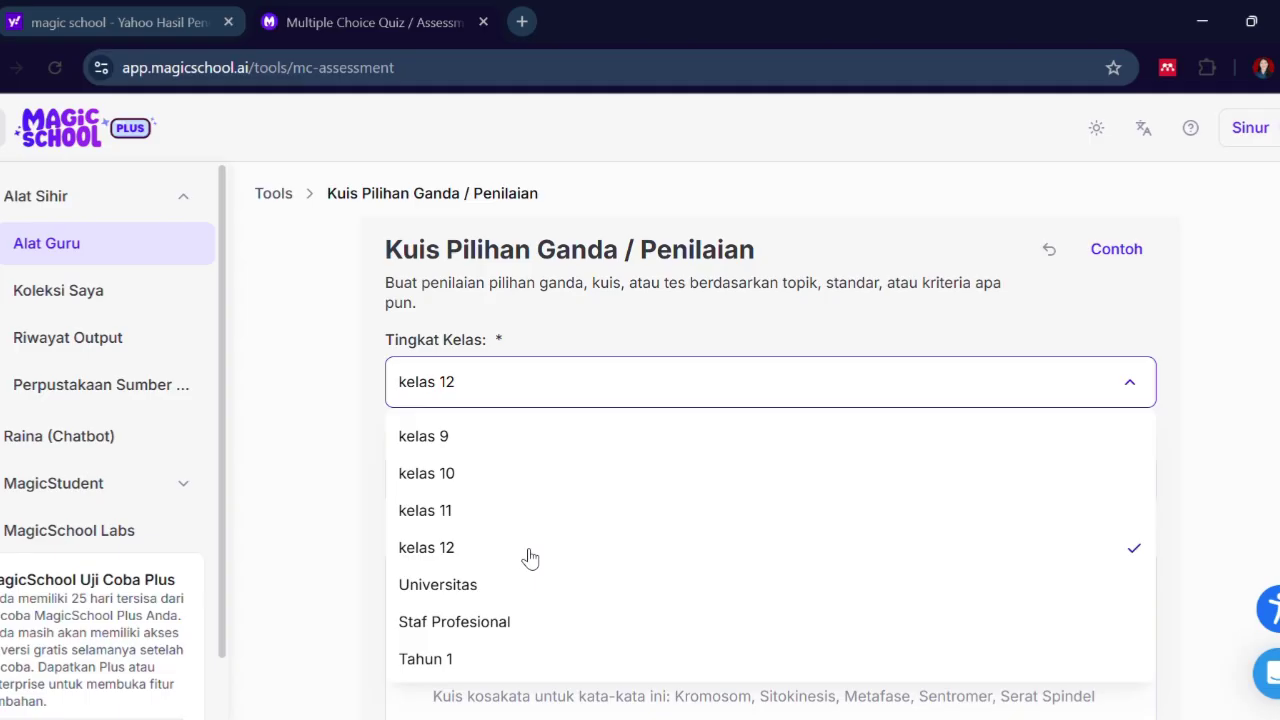
pyautogui.click(463, 548)
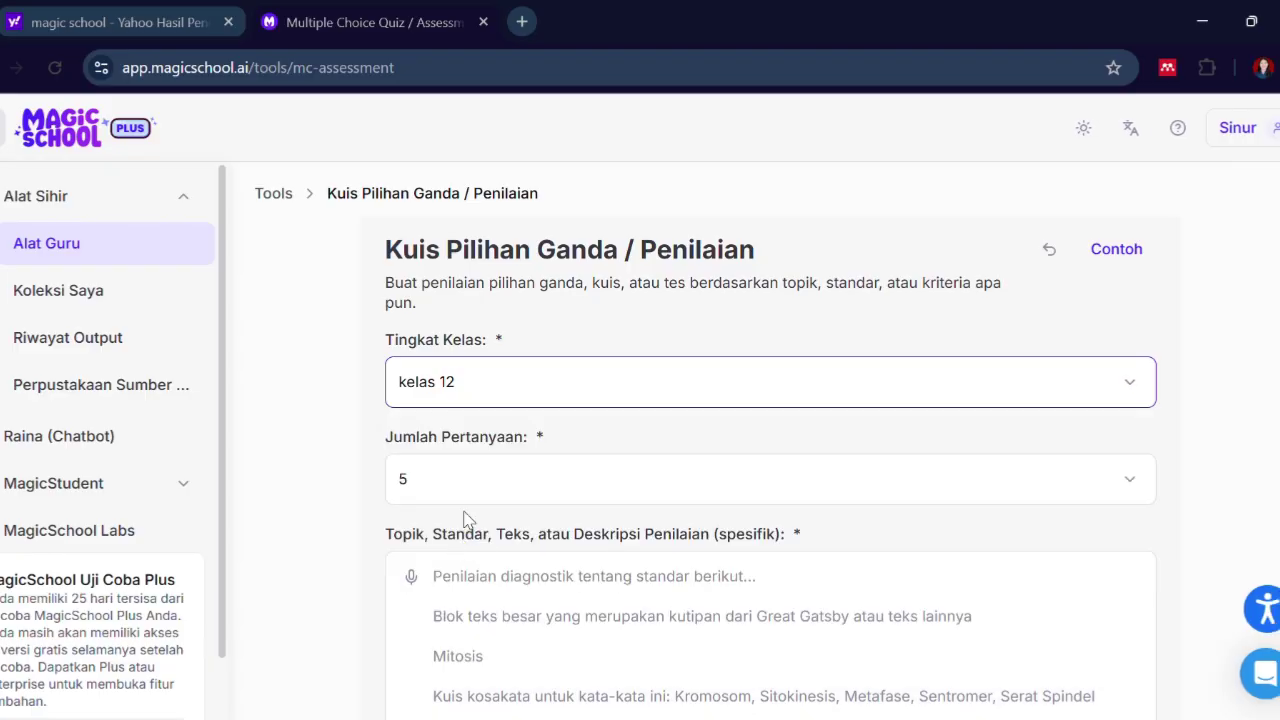
pyautogui.scroll(-2, 465, 510)
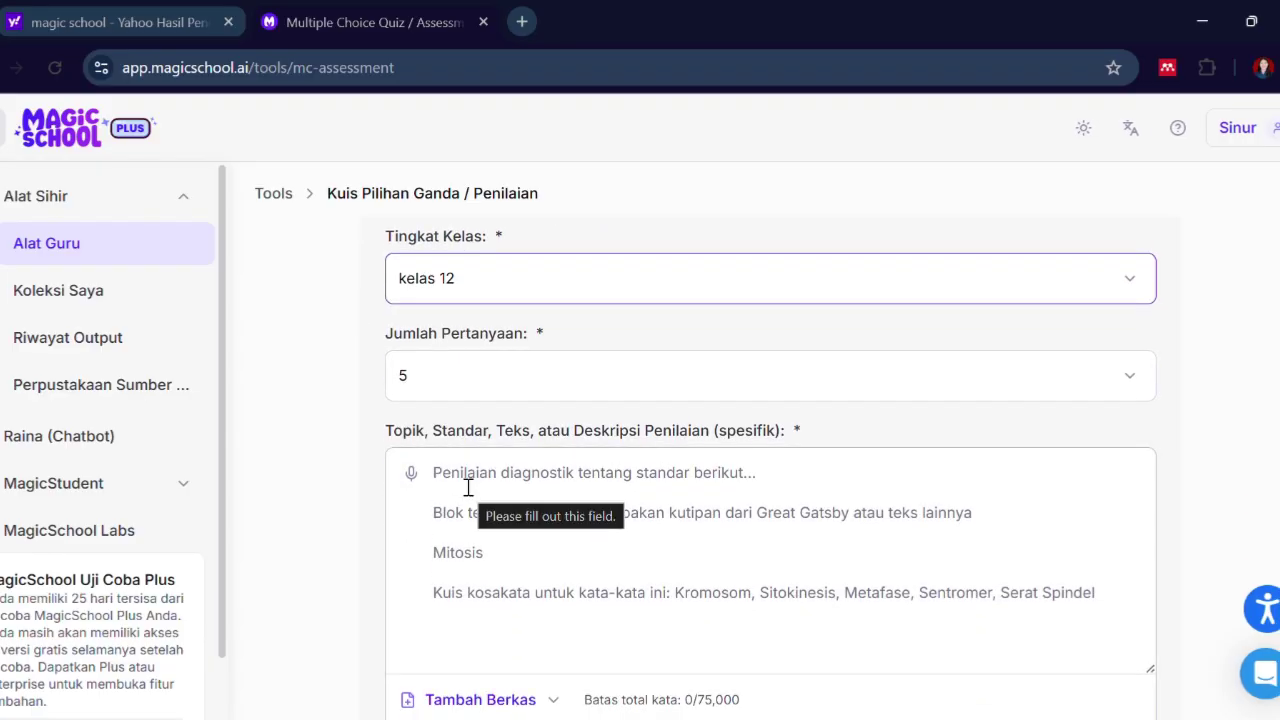
pyautogui.click(472, 385)
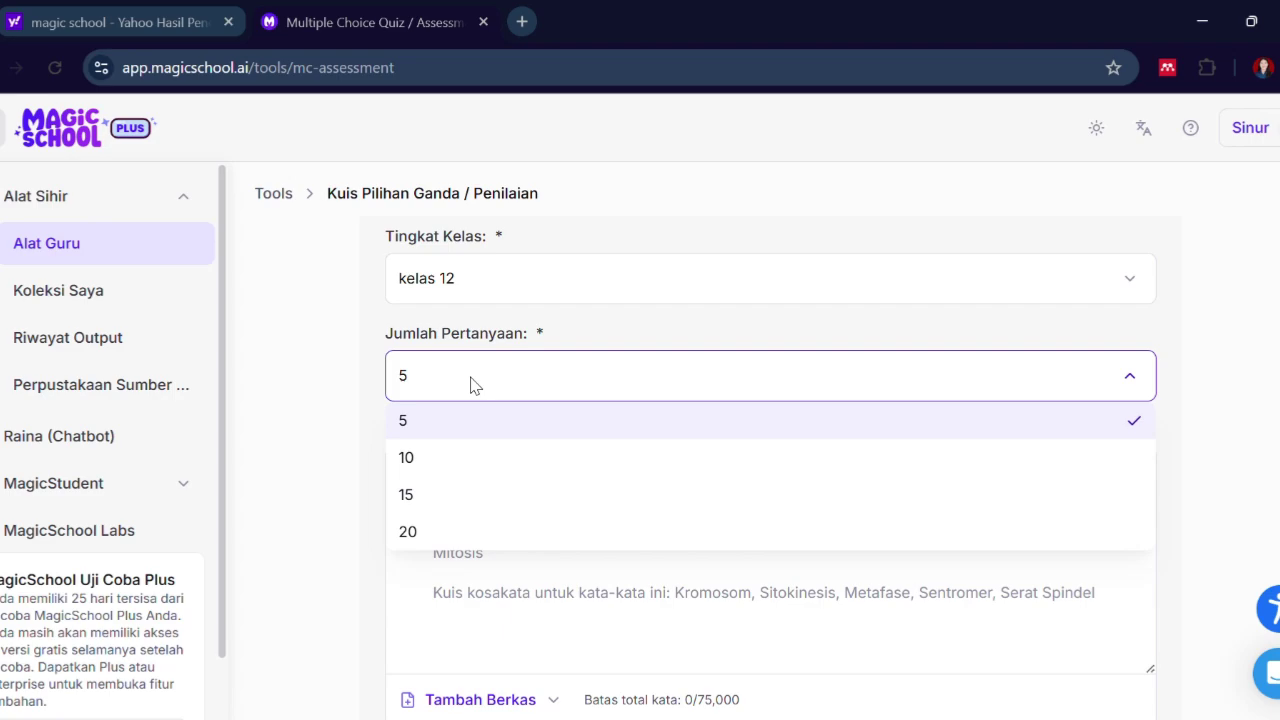
pyautogui.click(428, 460)
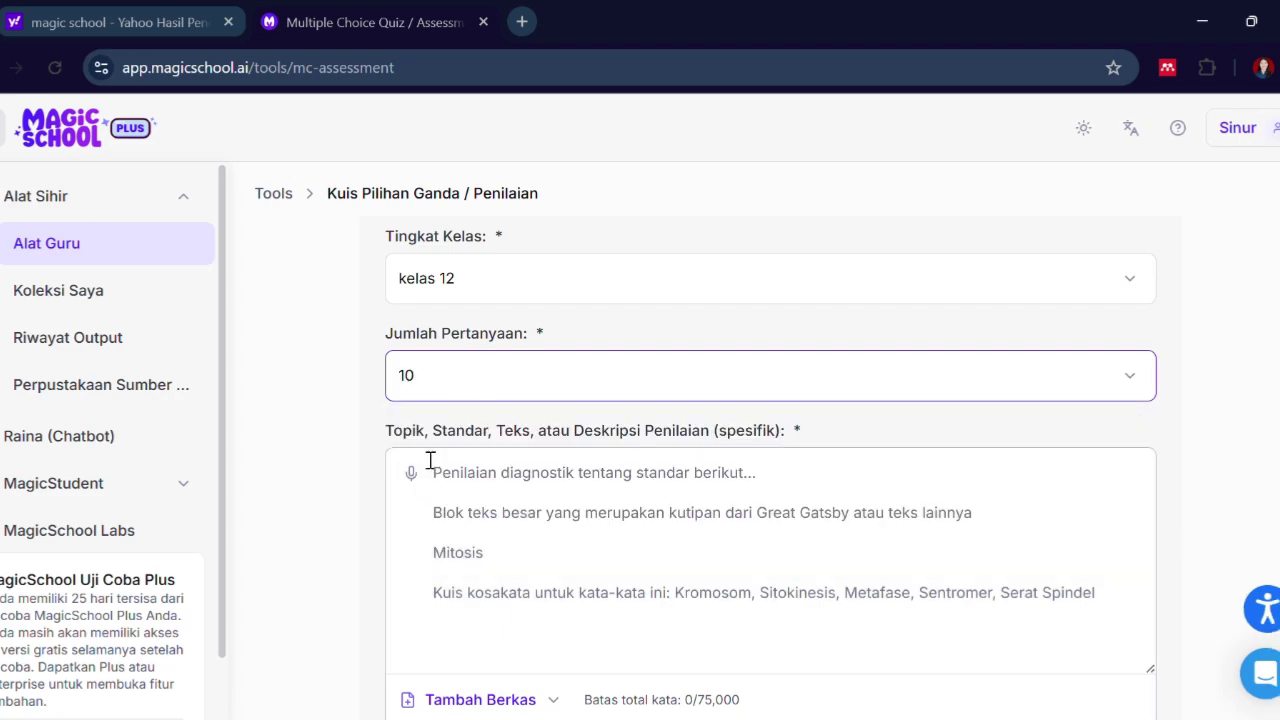
# Examine the quiz form's assessment description and standards fields.
pyautogui.scroll(-1, 430, 462)
pyautogui.scroll(-1, 430, 462)
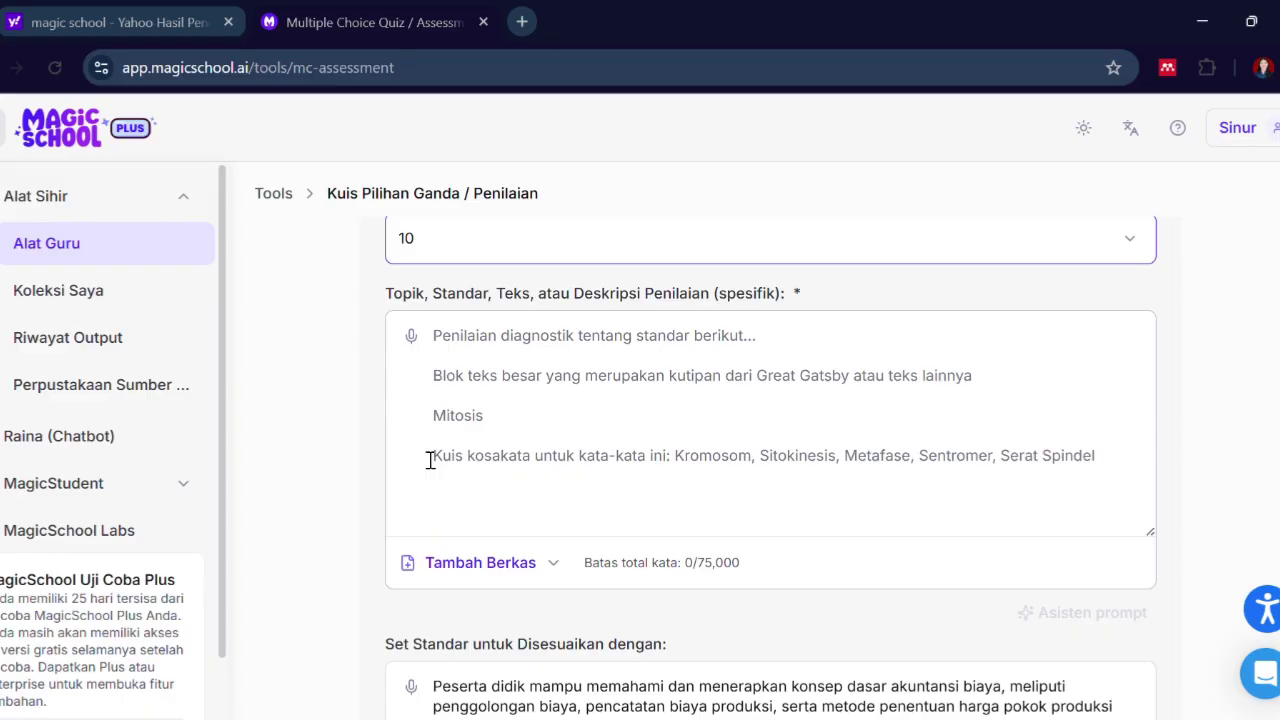
pyautogui.scroll(-1, 430, 460)
pyautogui.scroll(5, 430, 460)
pyautogui.scroll(-3, 430, 460)
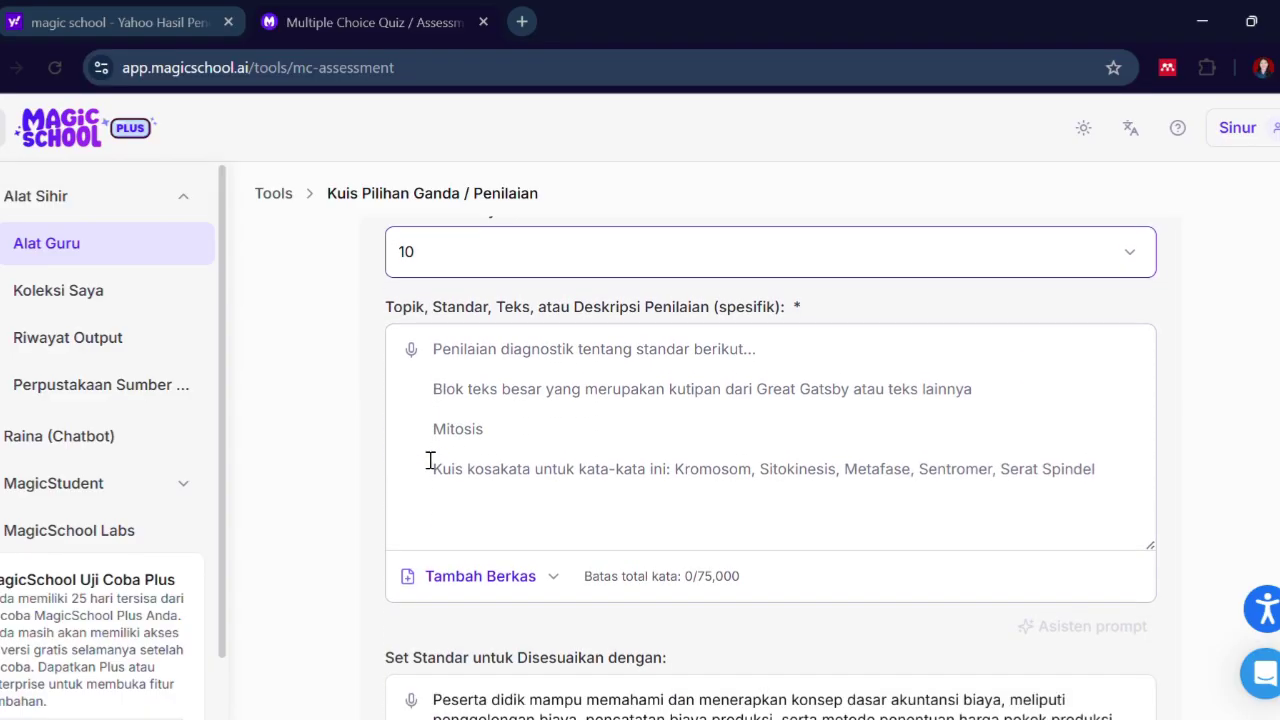
pyautogui.scroll(-1, 430, 460)
pyautogui.scroll(1, 430, 460)
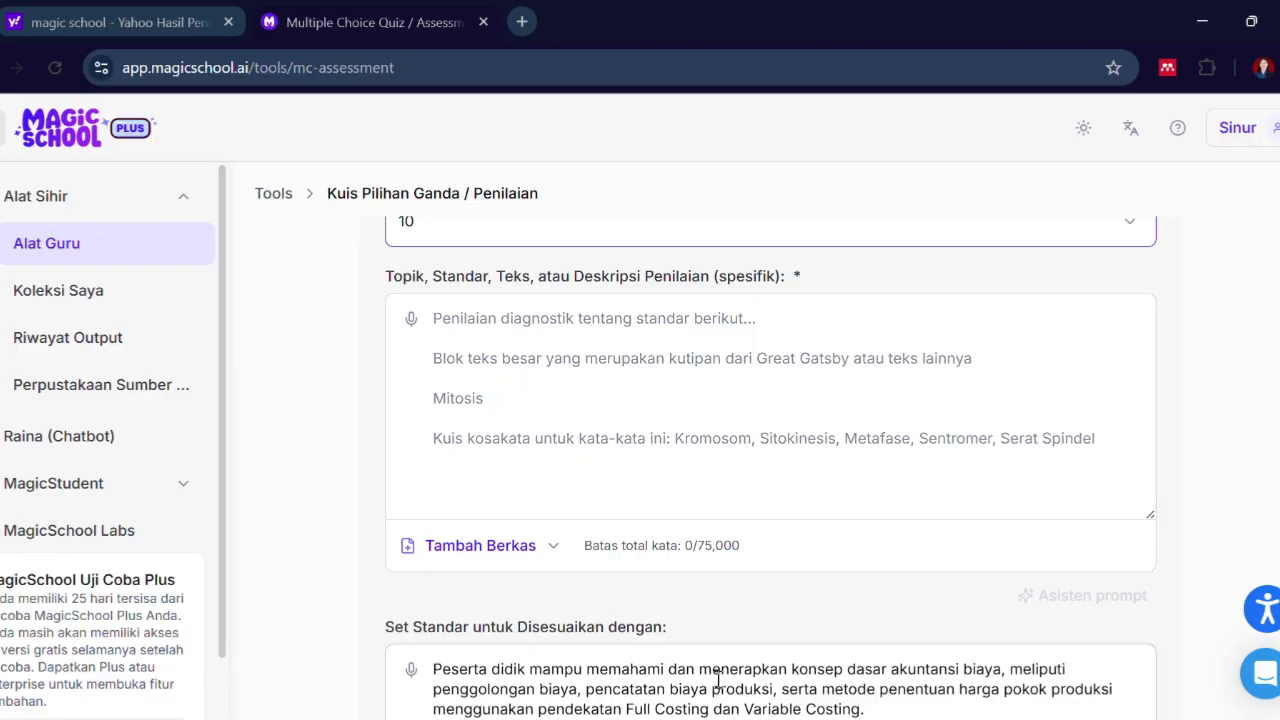
pyautogui.click(718, 719)
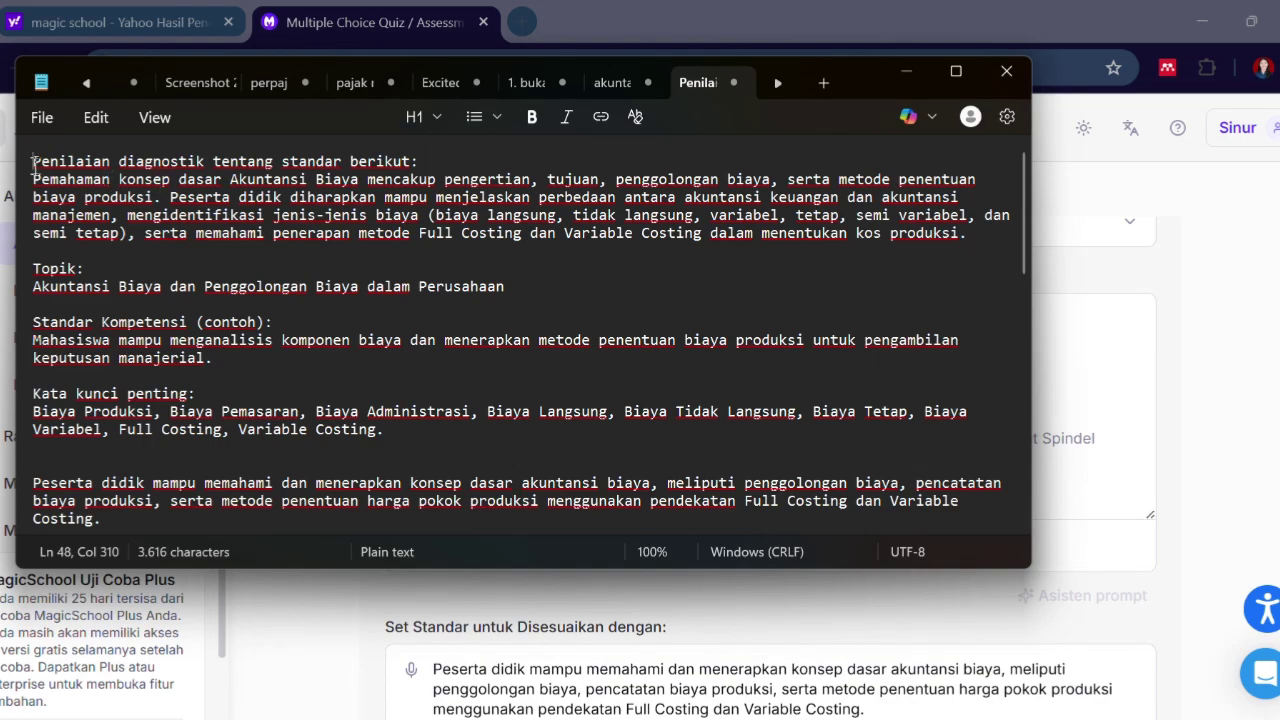
pyautogui.moveTo(33, 163); pyautogui.dragTo(268, 366)
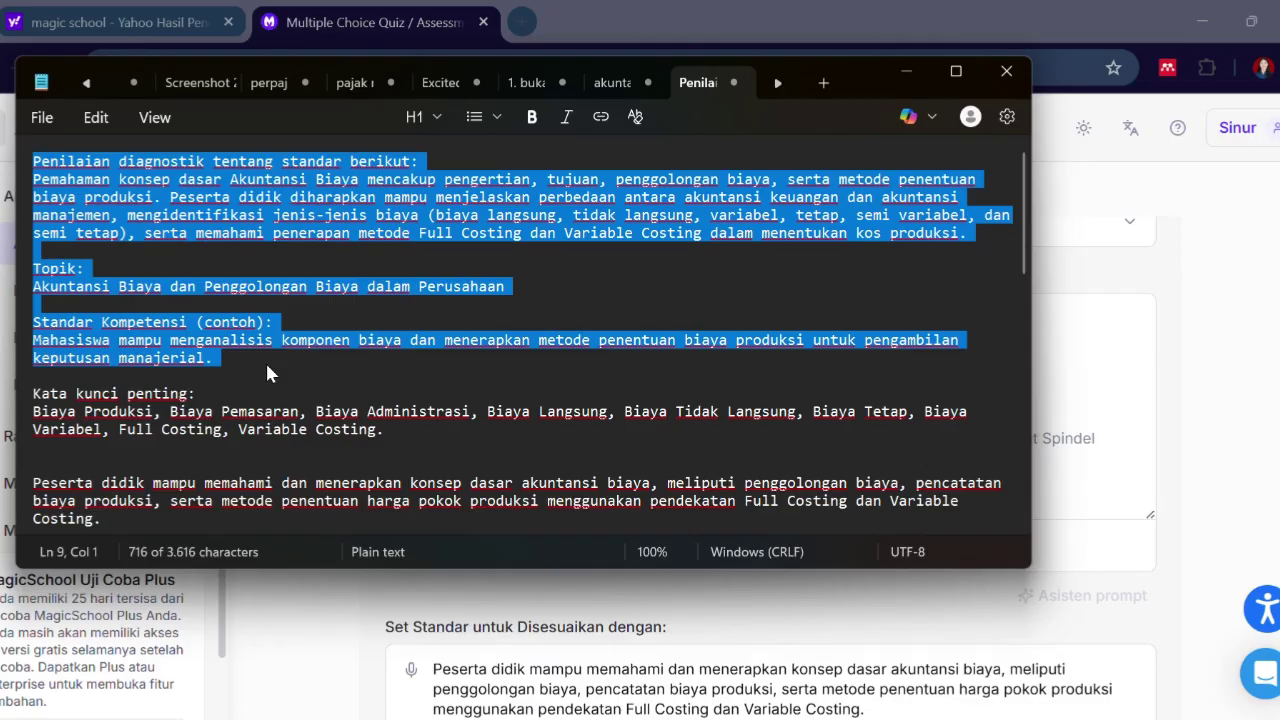
pyautogui.click(266, 372)
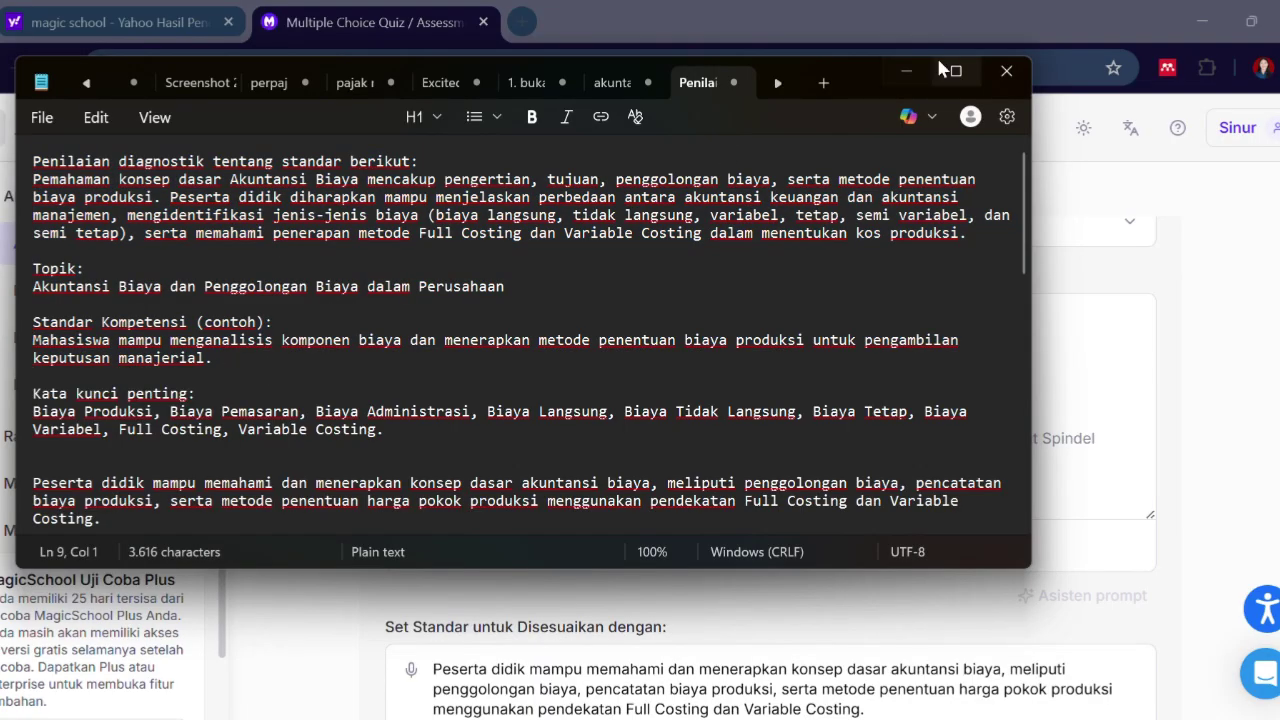
pyautogui.click(908, 70)
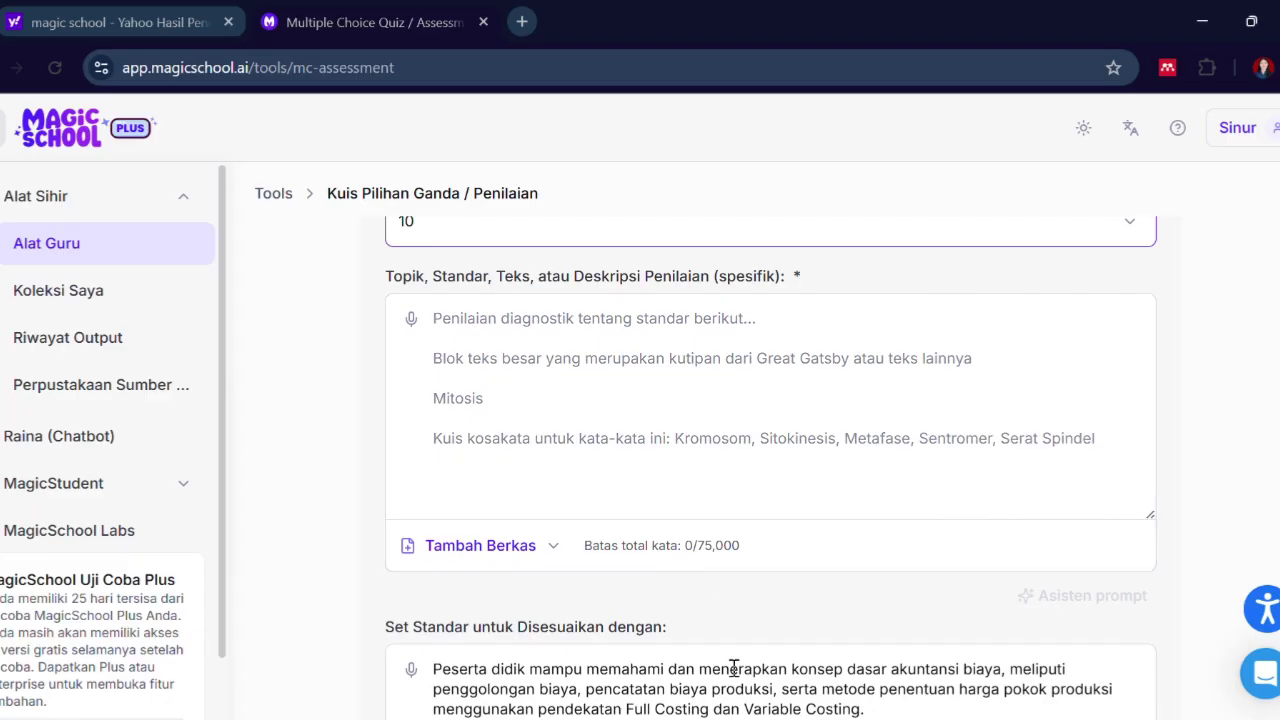
# Copy the Notepad text from "Penilaian diagnostik tentang standar berikut" through the Kata kunci penting list into the quiz form's topic and assessment description field.
pyautogui.hotkey('alt', 'Tab')
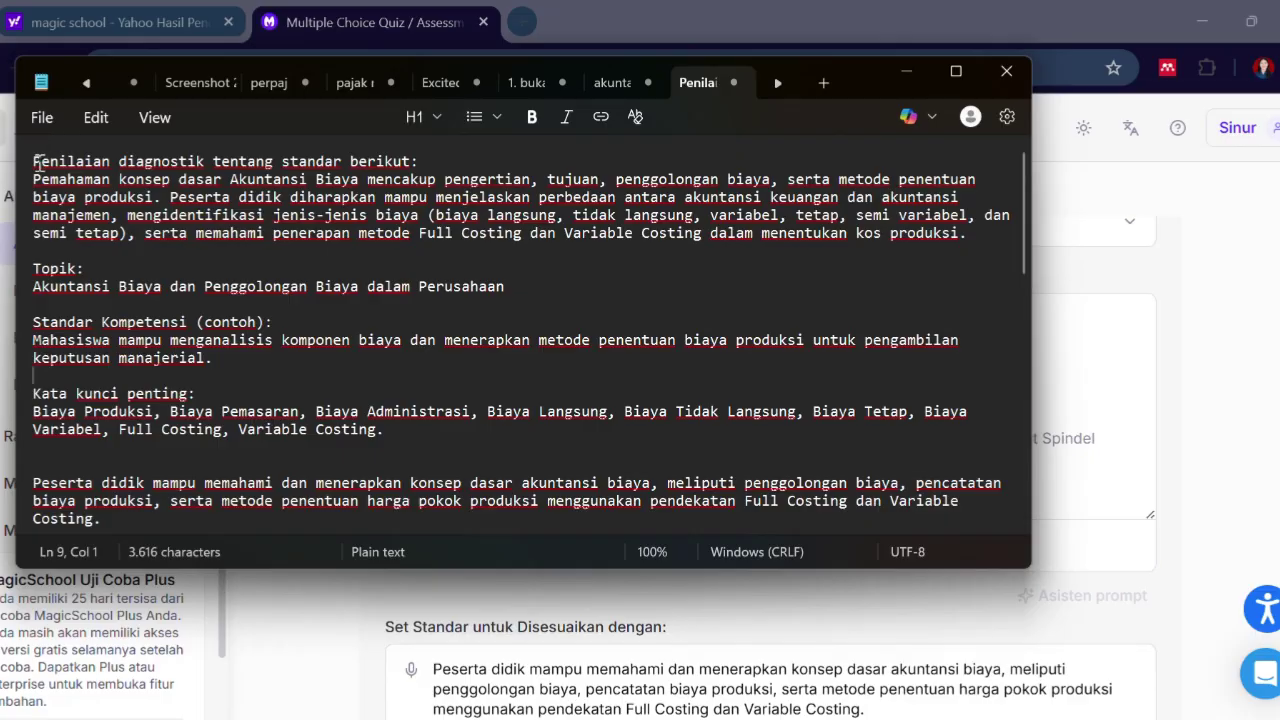
pyautogui.moveTo(34, 161); pyautogui.dragTo(392, 426)
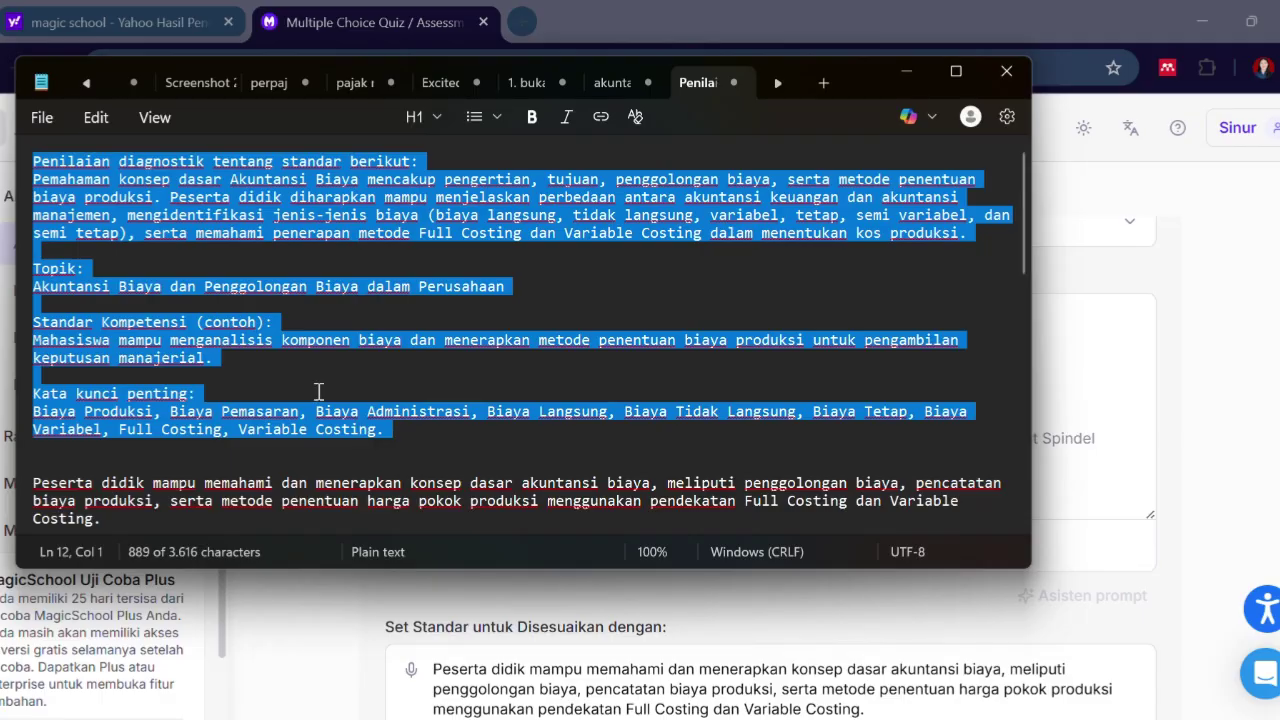
pyautogui.click(160, 250)
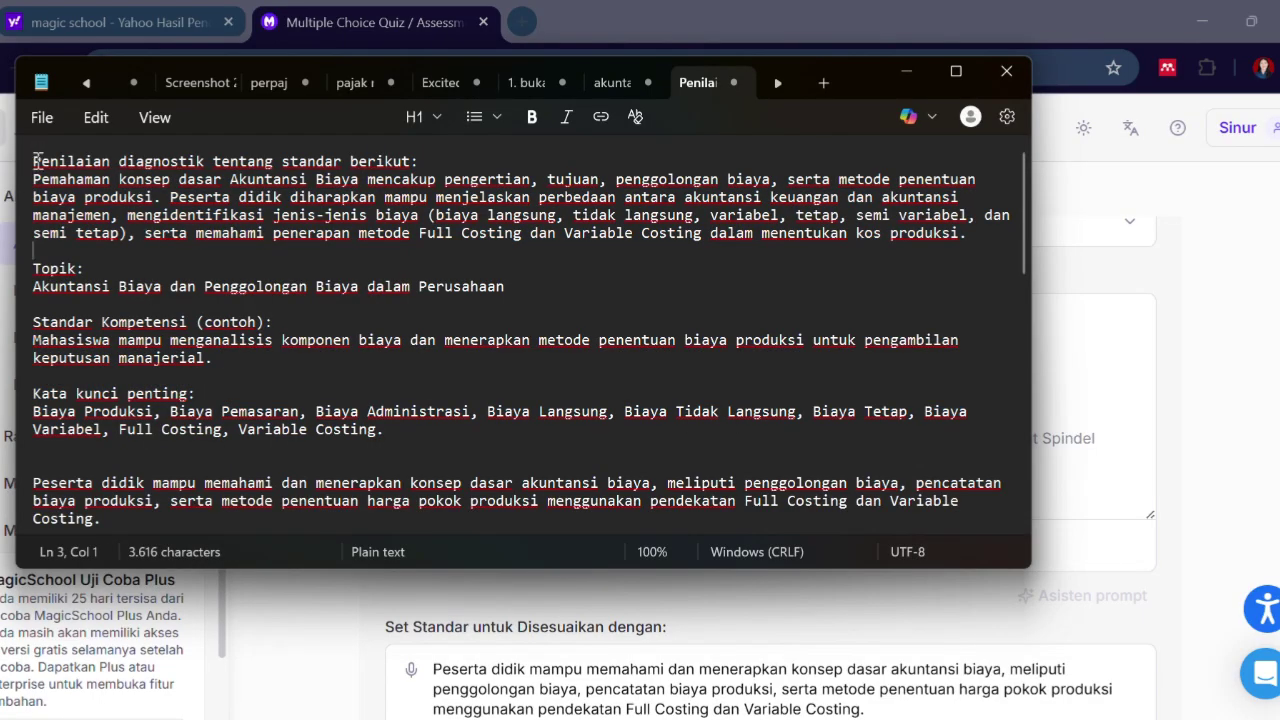
pyautogui.moveTo(33, 161); pyautogui.dragTo(386, 431)
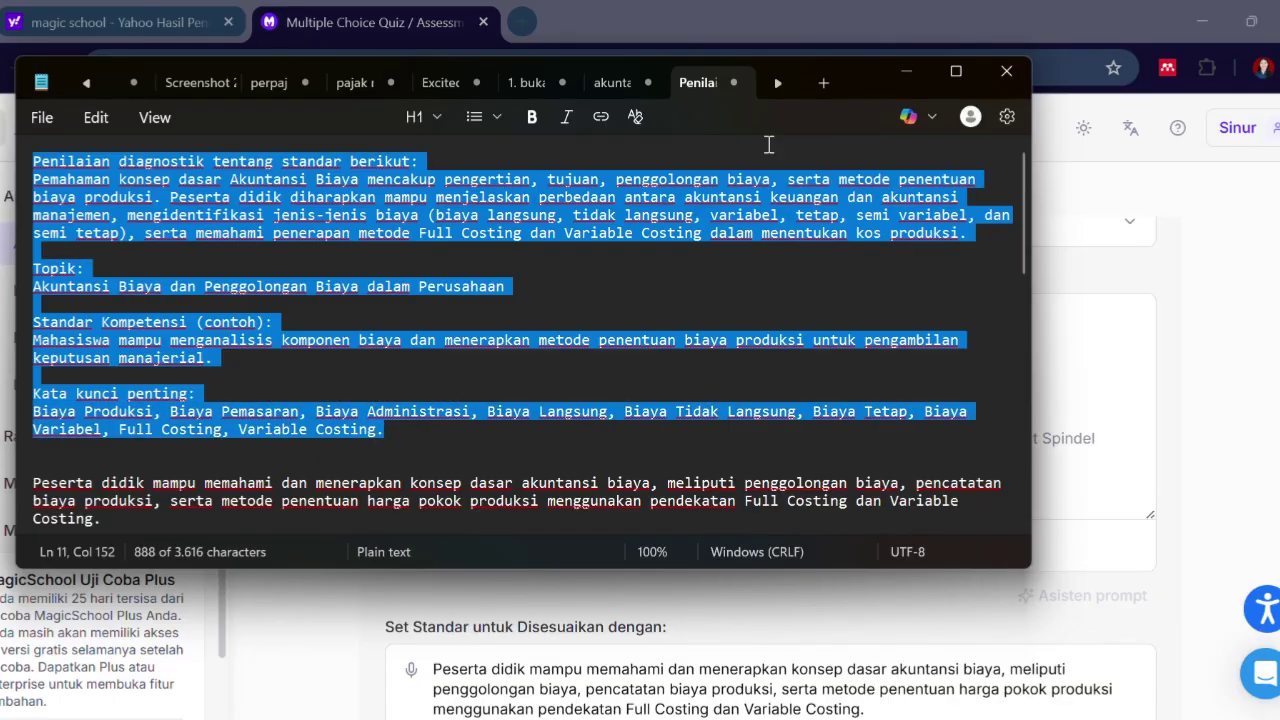
pyautogui.click(911, 69)
pyautogui.click(555, 312)
pyautogui.hotkey('ctrl', 'v')
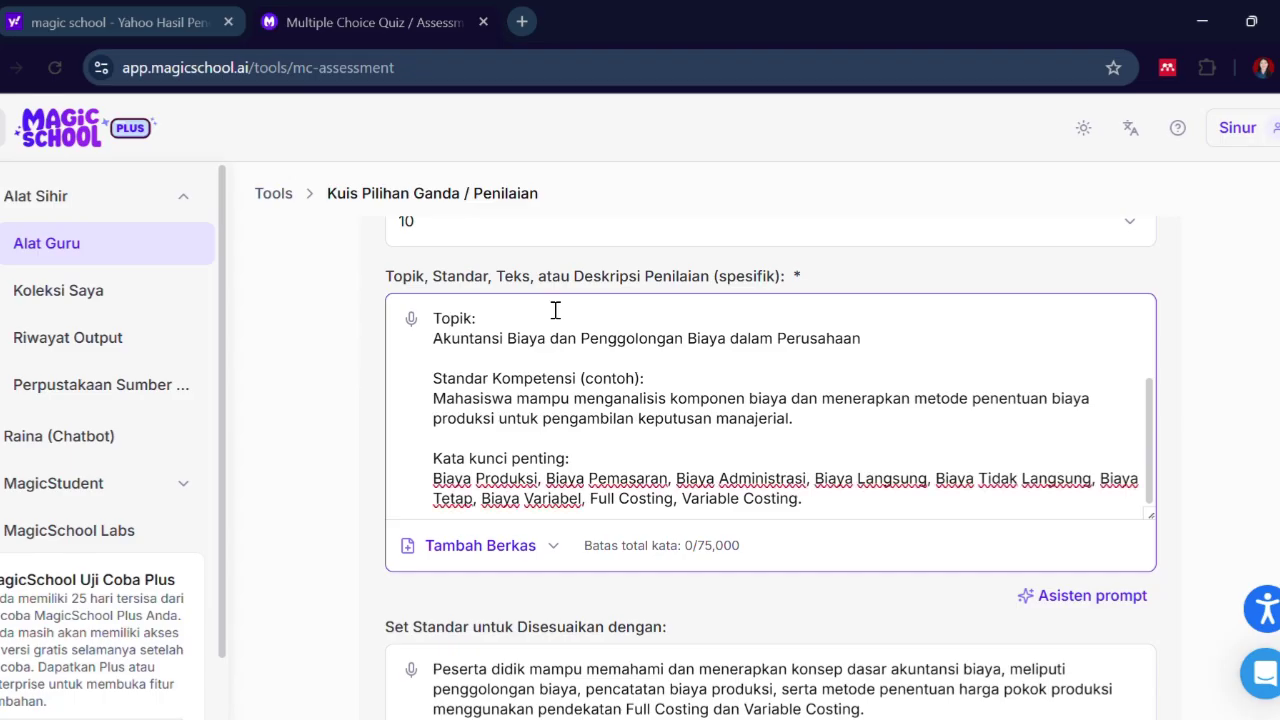
# Review the pasted assessment description, its file attachment options and the standards text in the quiz form.
pyautogui.scroll(1, 555, 312)
pyautogui.scroll(-1, 552, 300)
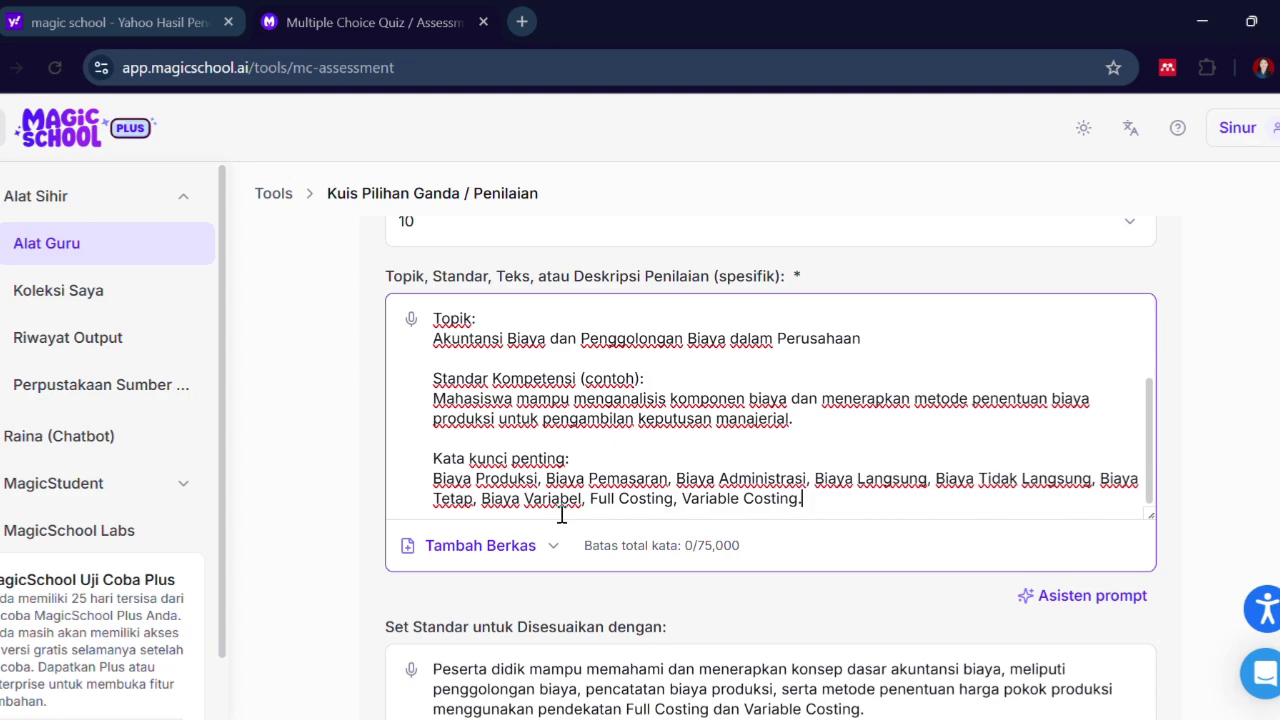
pyautogui.click(515, 550)
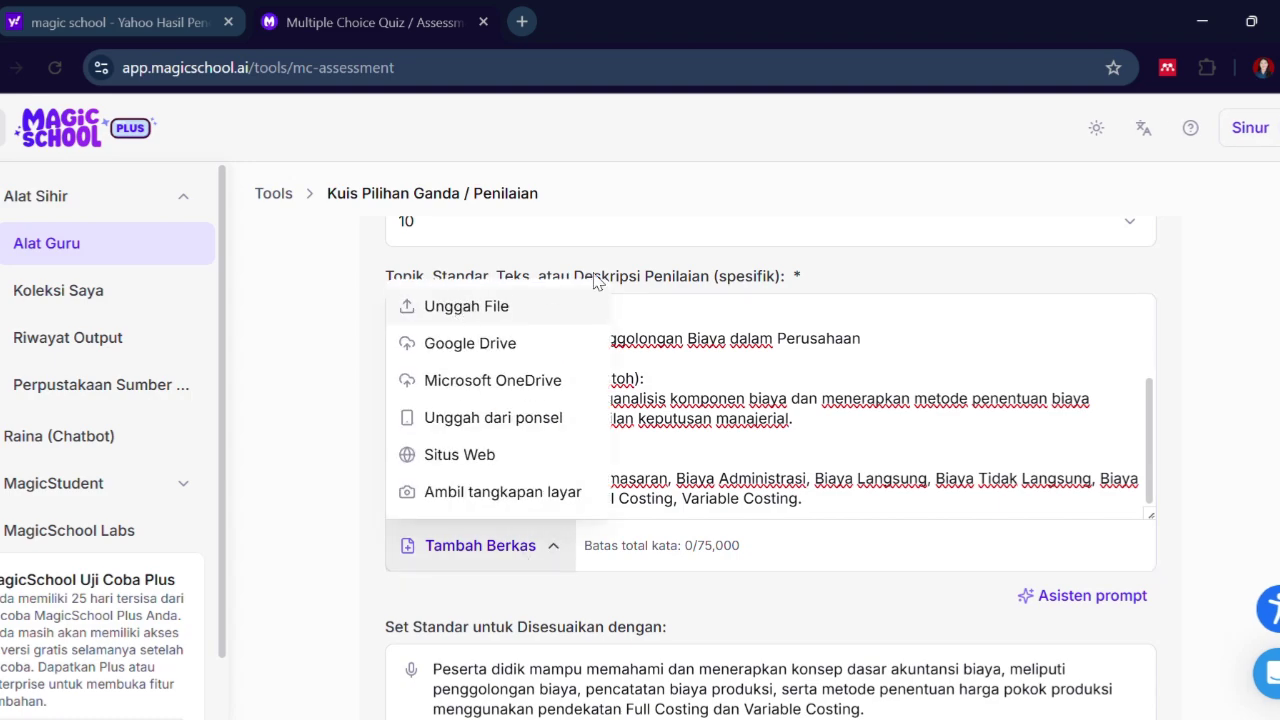
pyautogui.click(726, 383)
pyautogui.scroll(1, 726, 386)
pyautogui.scroll(2, 726, 386)
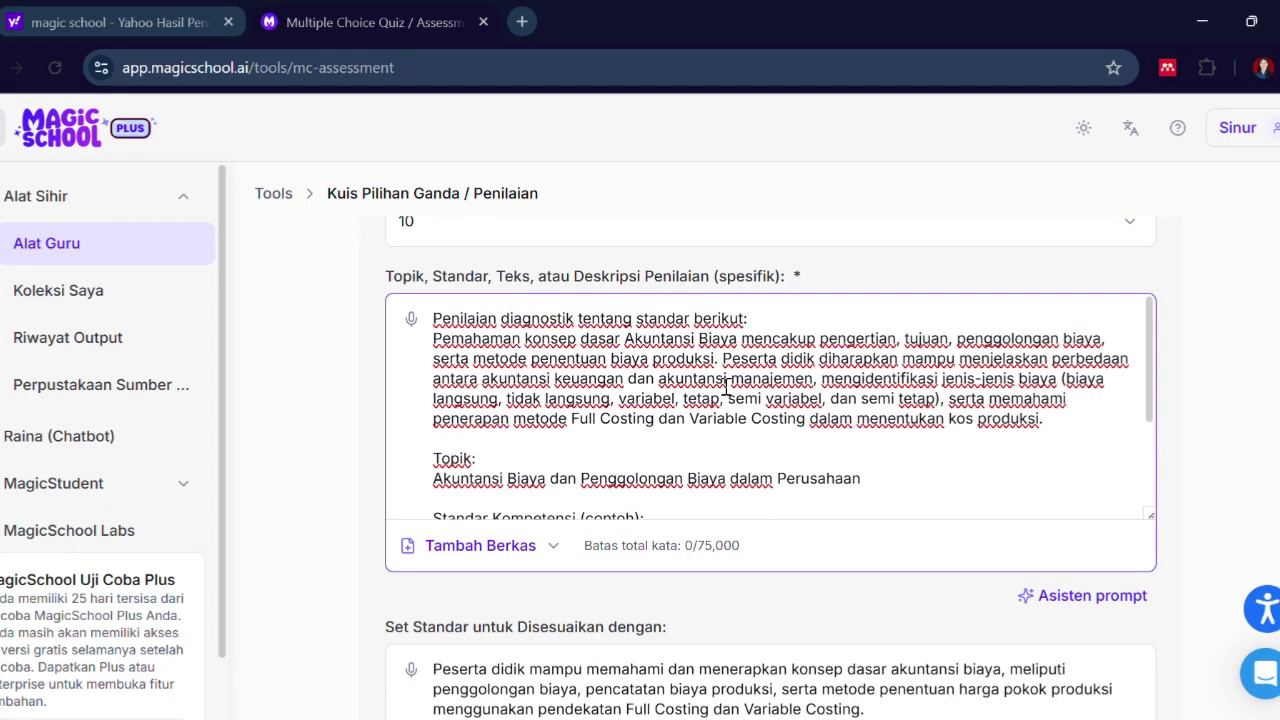
pyautogui.scroll(-4, 726, 386)
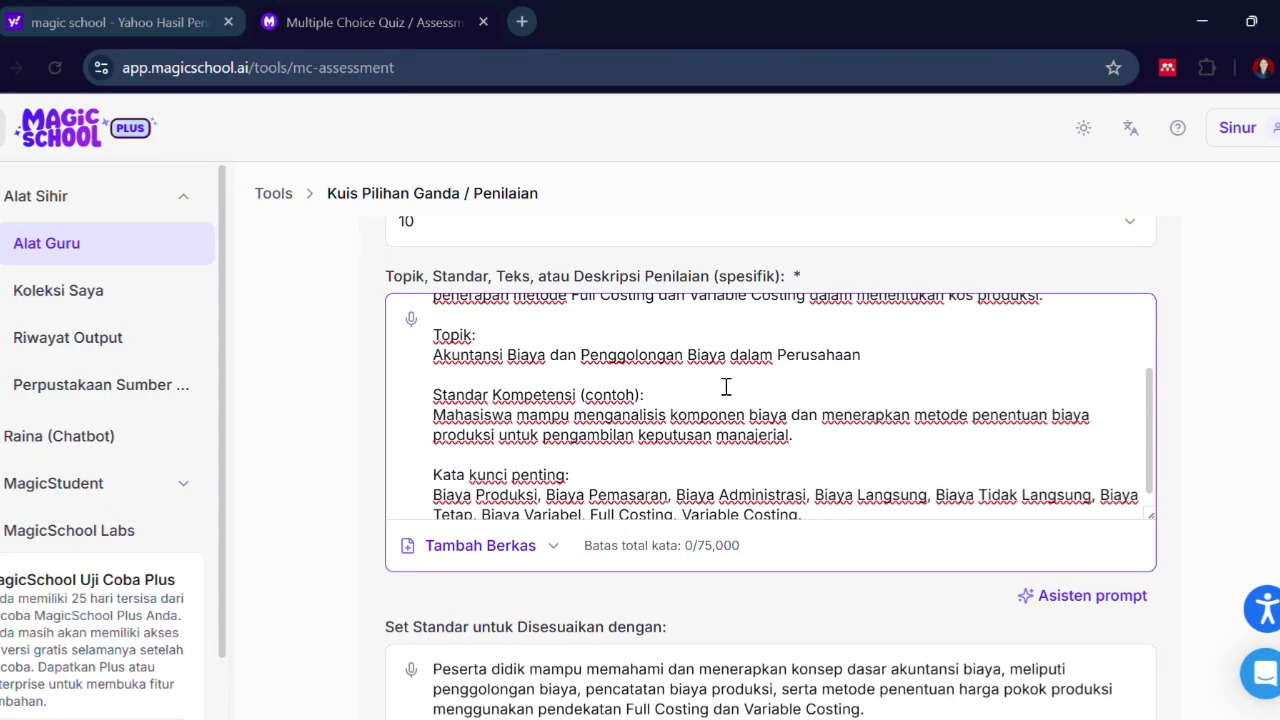
pyautogui.scroll(-1, 726, 386)
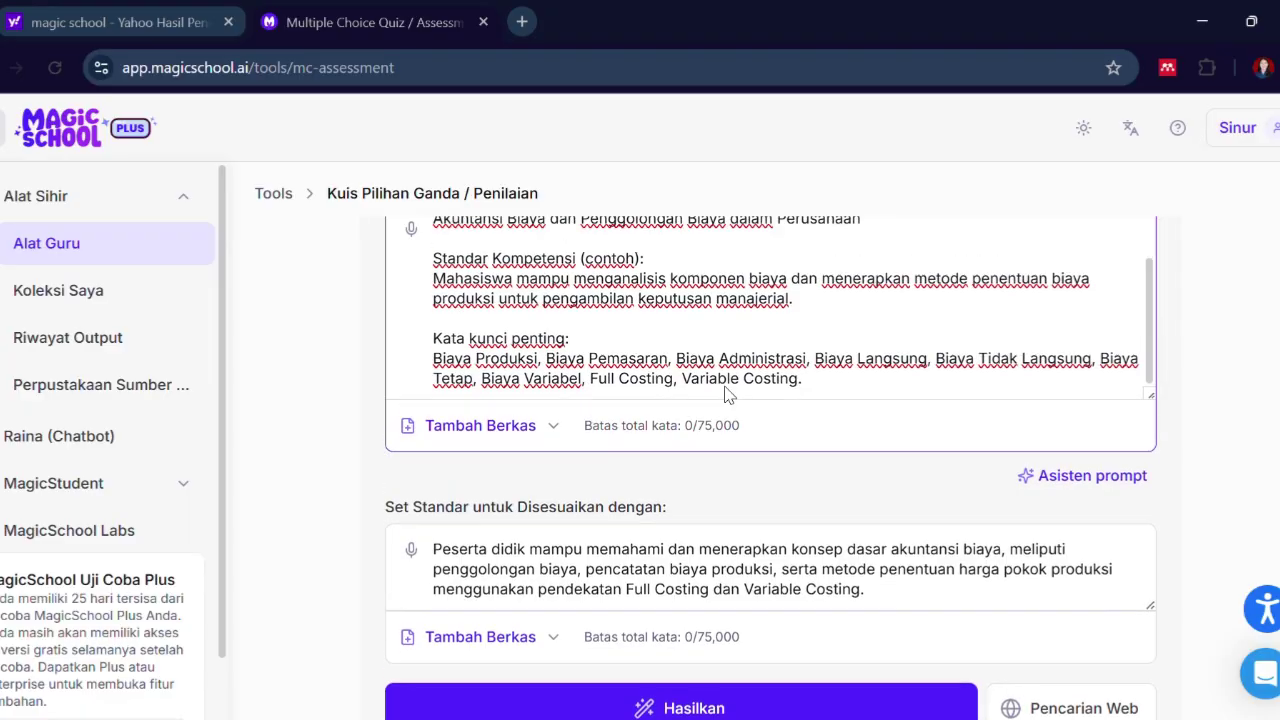
pyautogui.scroll(1, 726, 390)
pyautogui.scroll(1, 726, 390)
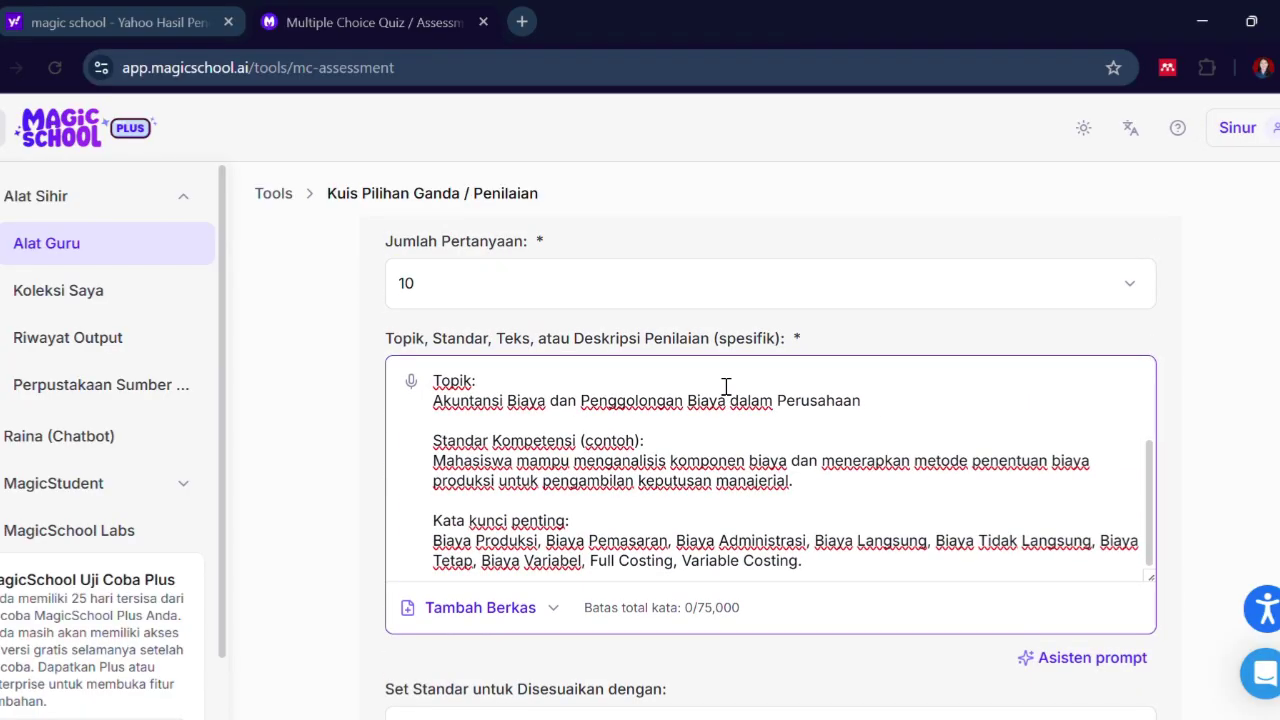
pyautogui.scroll(-1, 726, 386)
pyautogui.scroll(-1, 726, 386)
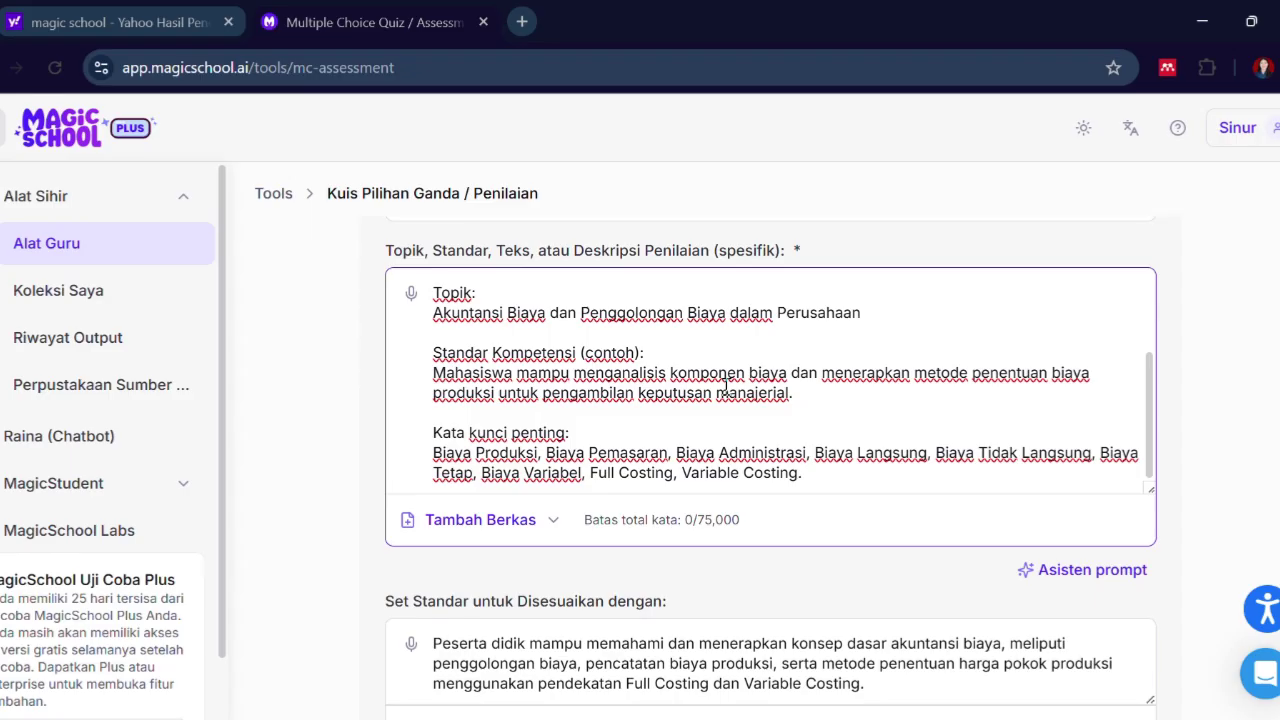
pyautogui.scroll(-3, 726, 388)
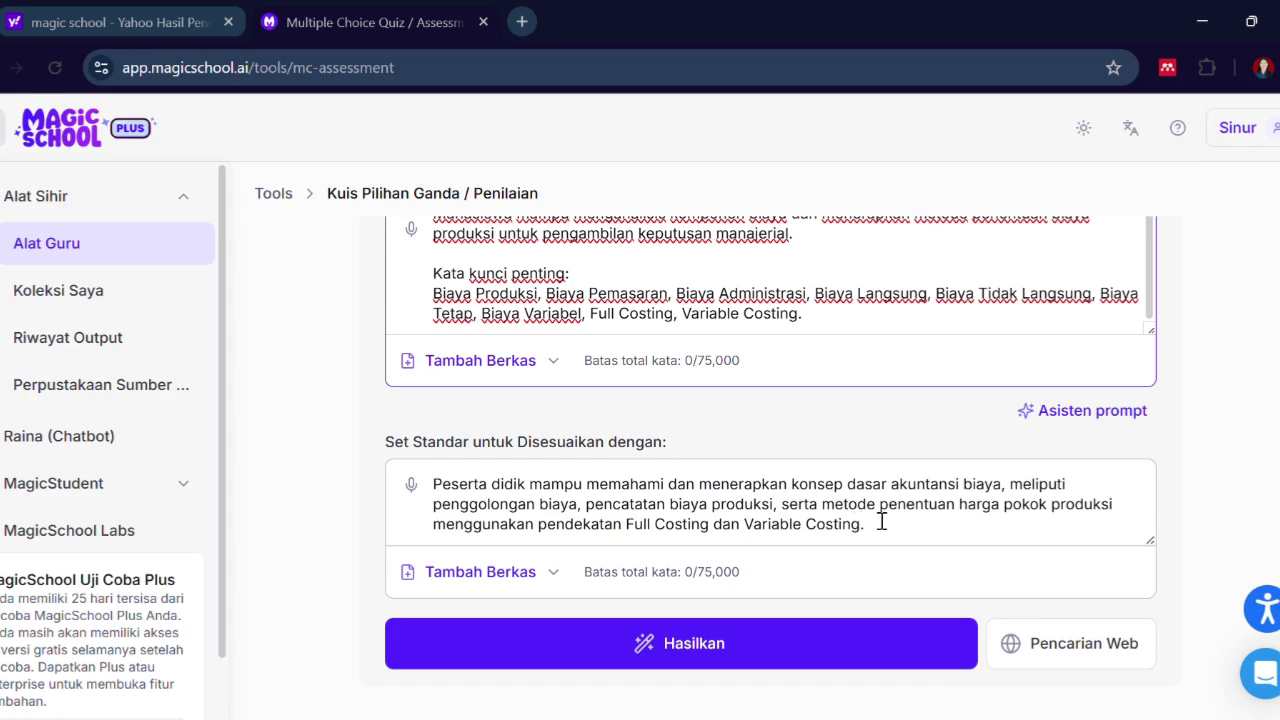
pyautogui.scroll(5, 881, 521)
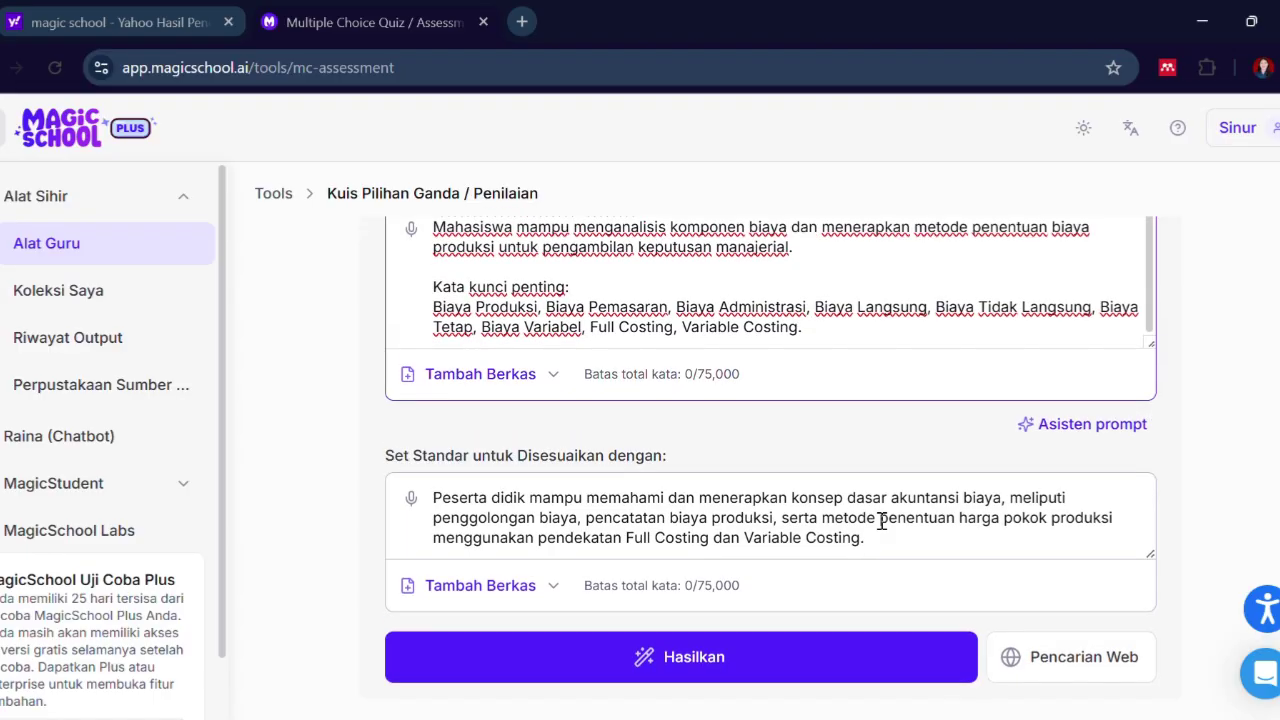
pyautogui.scroll(5, 881, 521)
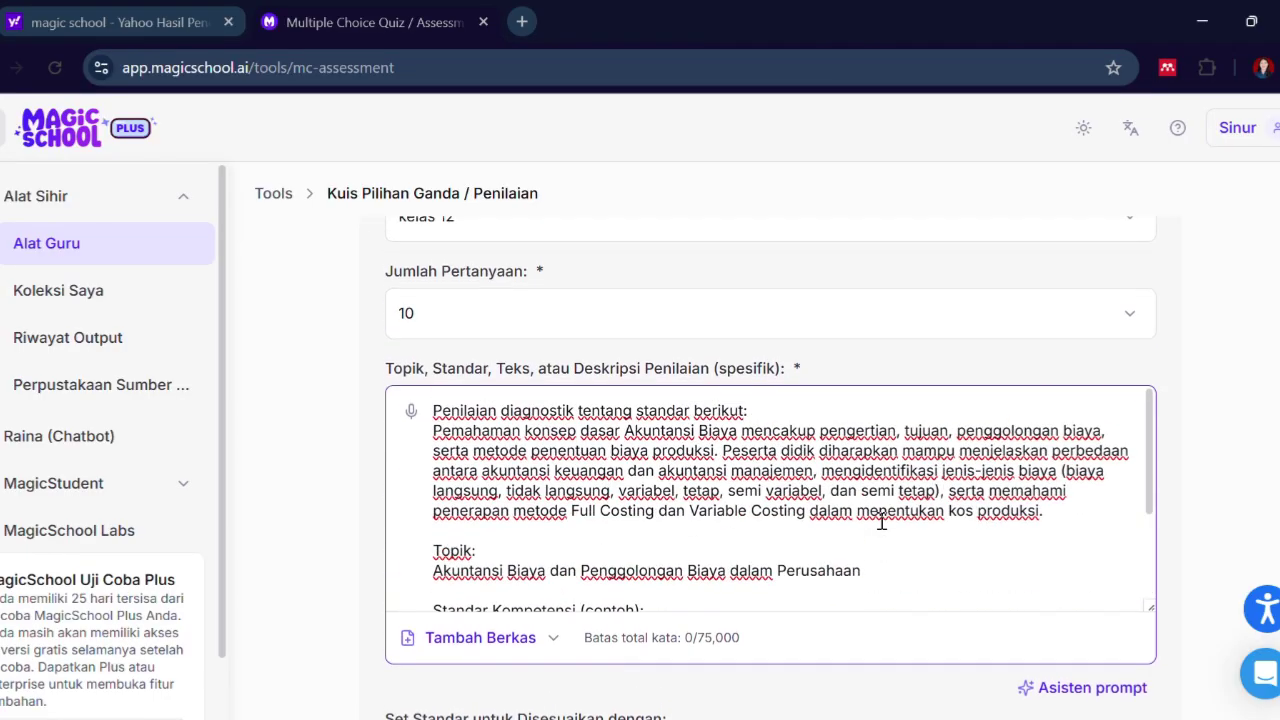
pyautogui.scroll(-5, 881, 525)
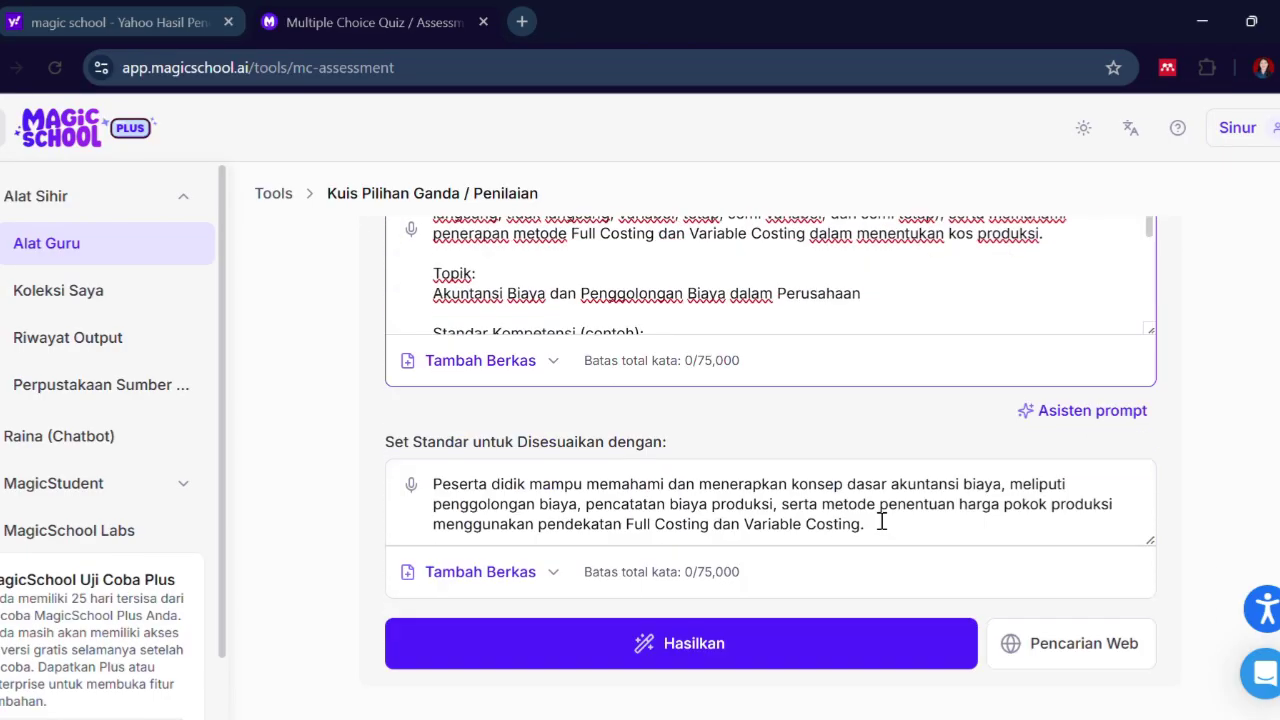
# Generate the multiple-choice quiz and look through its questions and answer key.
pyautogui.click(760, 645)
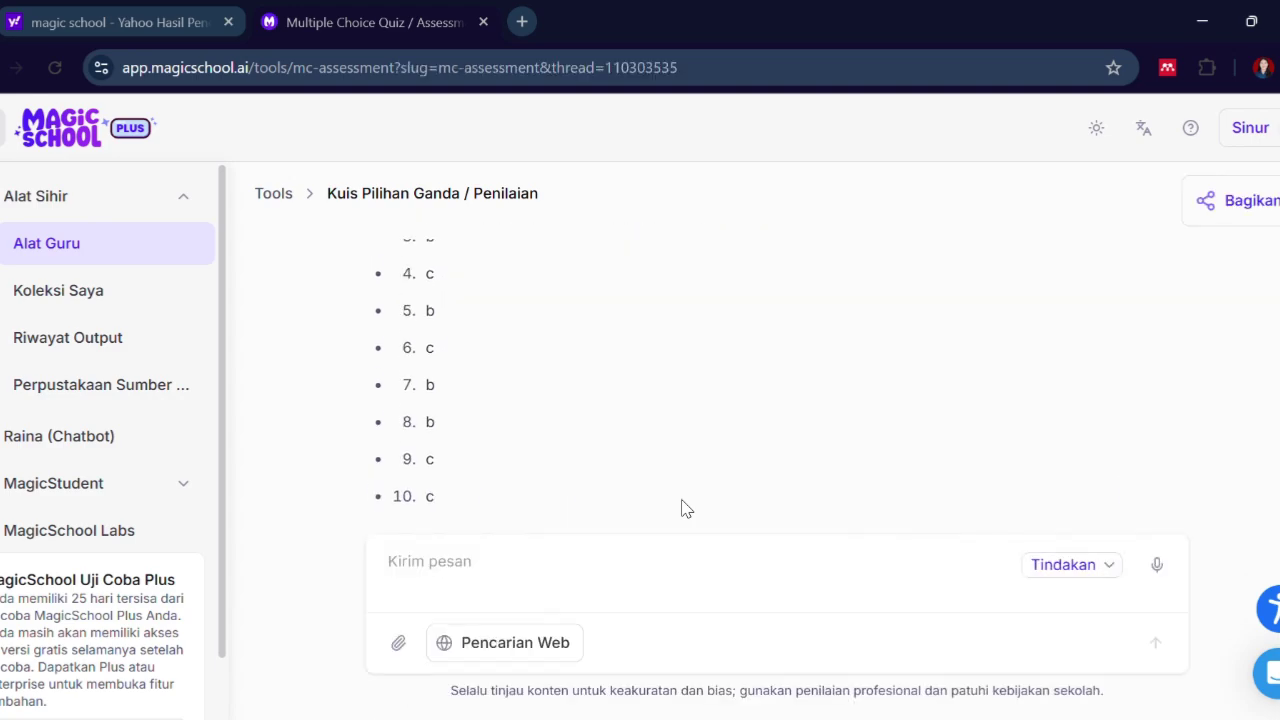
pyautogui.scroll(10, 681, 508)
pyautogui.scroll(-9, 681, 508)
pyautogui.scroll(3, 681, 508)
pyautogui.scroll(15, 681, 508)
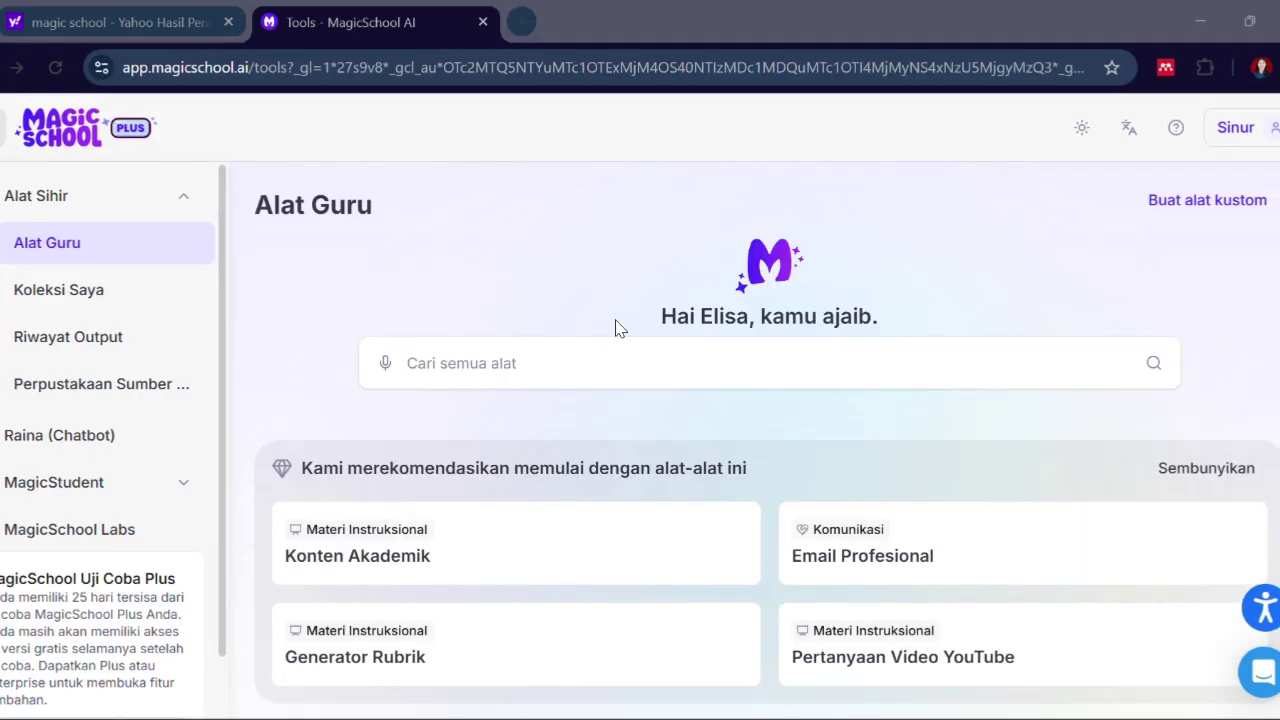
# Open the Peringkas Teks tool from the teacher tools list.
pyautogui.scroll(-15, 593, 456)
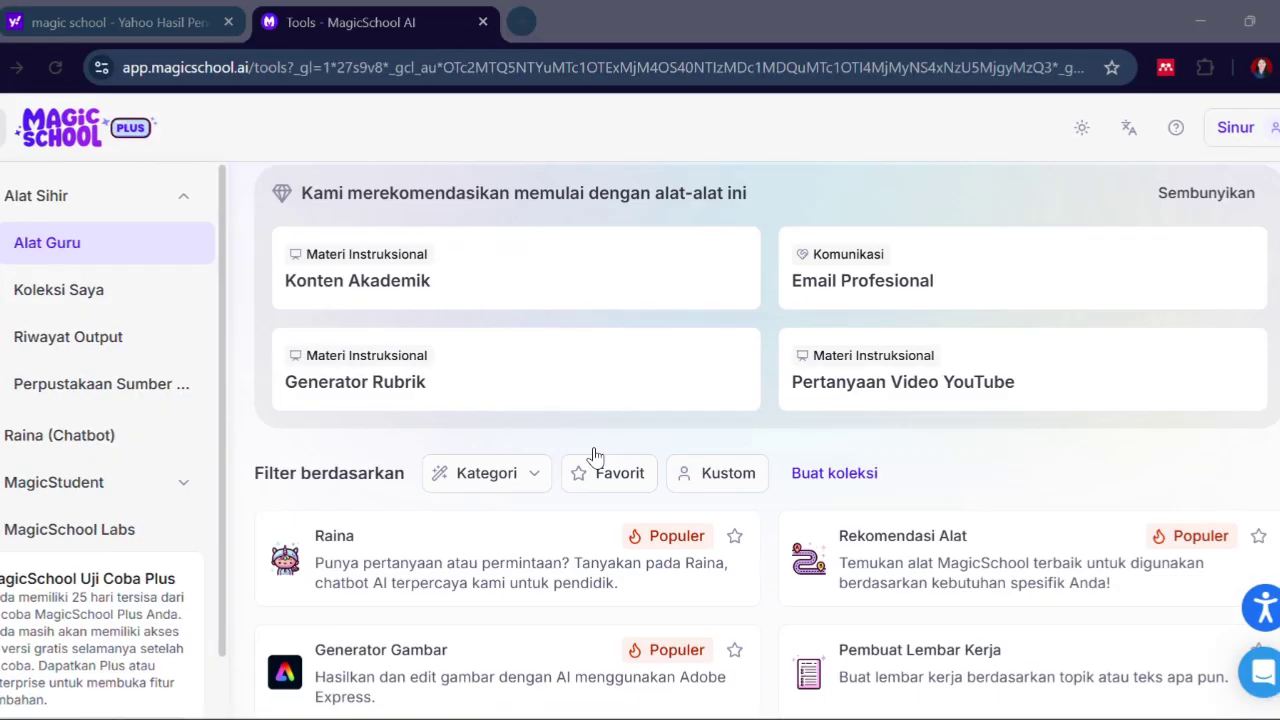
pyautogui.scroll(-5, 593, 456)
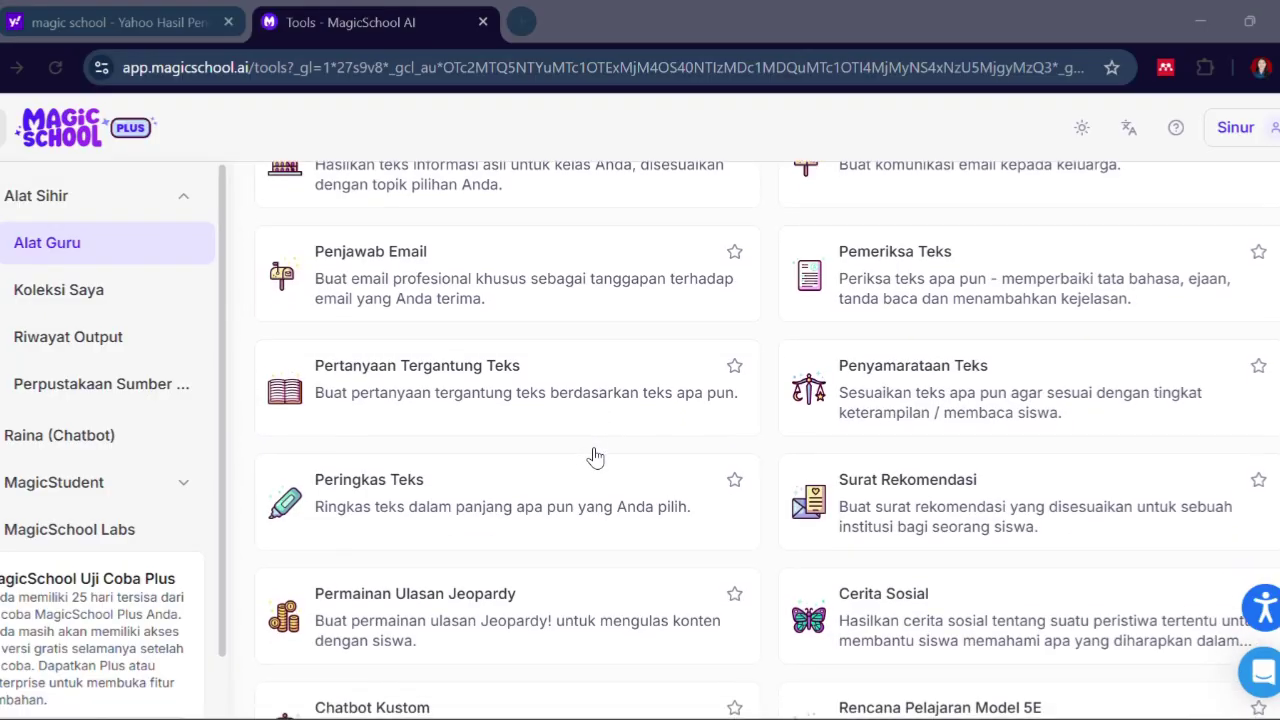
pyautogui.scroll(1, 593, 456)
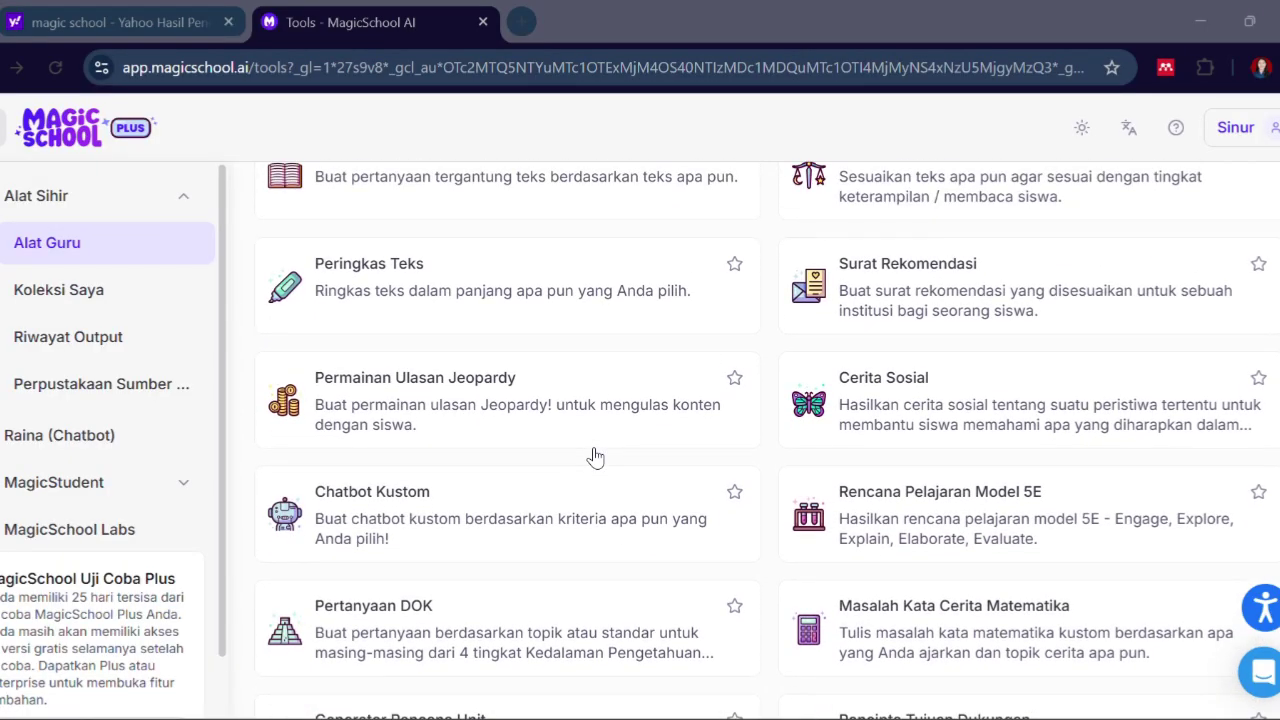
pyautogui.click(449, 276)
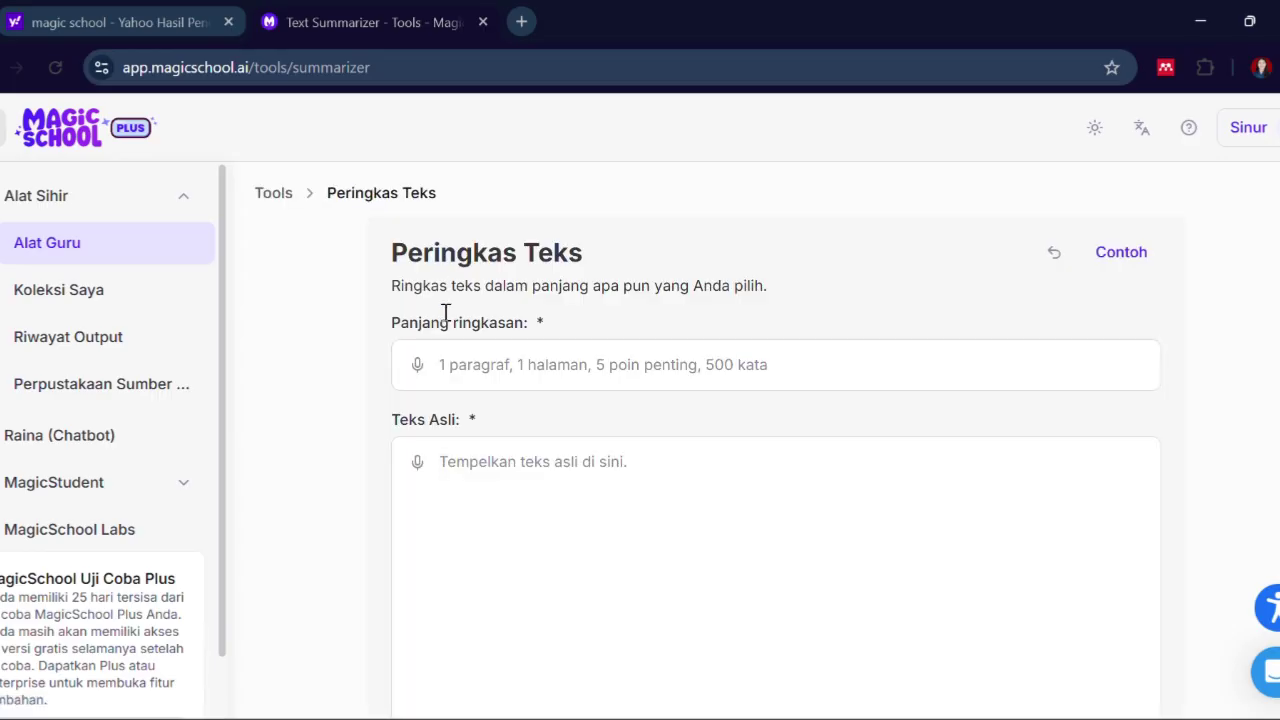
# Set the summary length (Panjang ringkasan) to "2 halaman" in the text summarizer form.
pyautogui.scroll(-1, 477, 443)
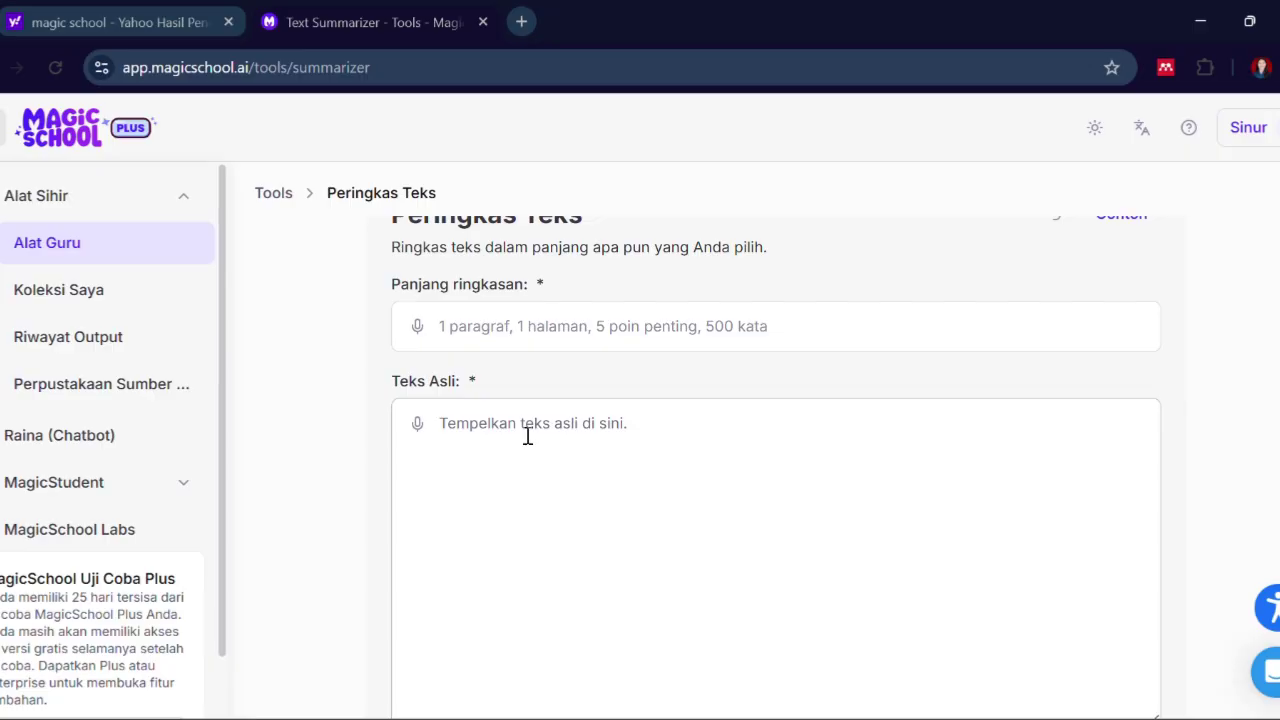
pyautogui.scroll(-2, 527, 436)
pyautogui.scroll(2, 527, 436)
pyautogui.scroll(-2, 527, 437)
pyautogui.scroll(3, 526, 437)
pyautogui.click(500, 356)
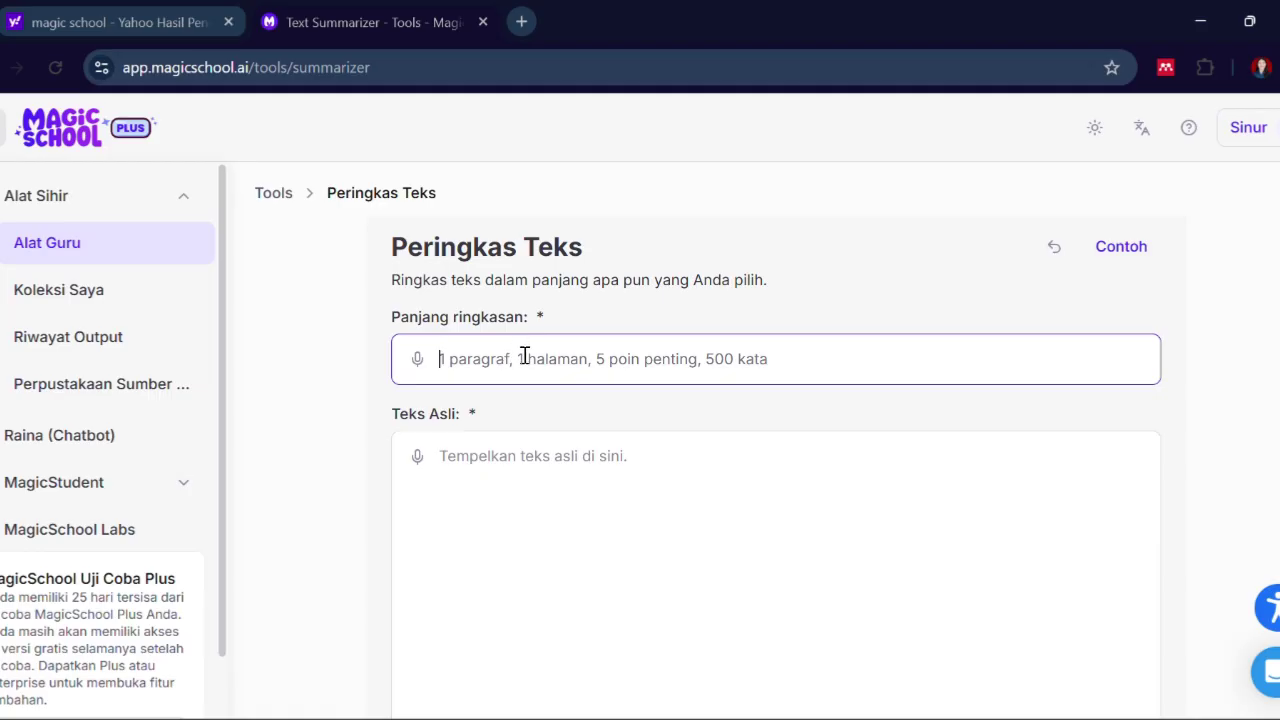
pyautogui.write('2 halaman')
# Upload the PDF file ZAT ADITIF from the Documents folder as the summarizer's original text.
pyautogui.scroll(-3, 524, 356)
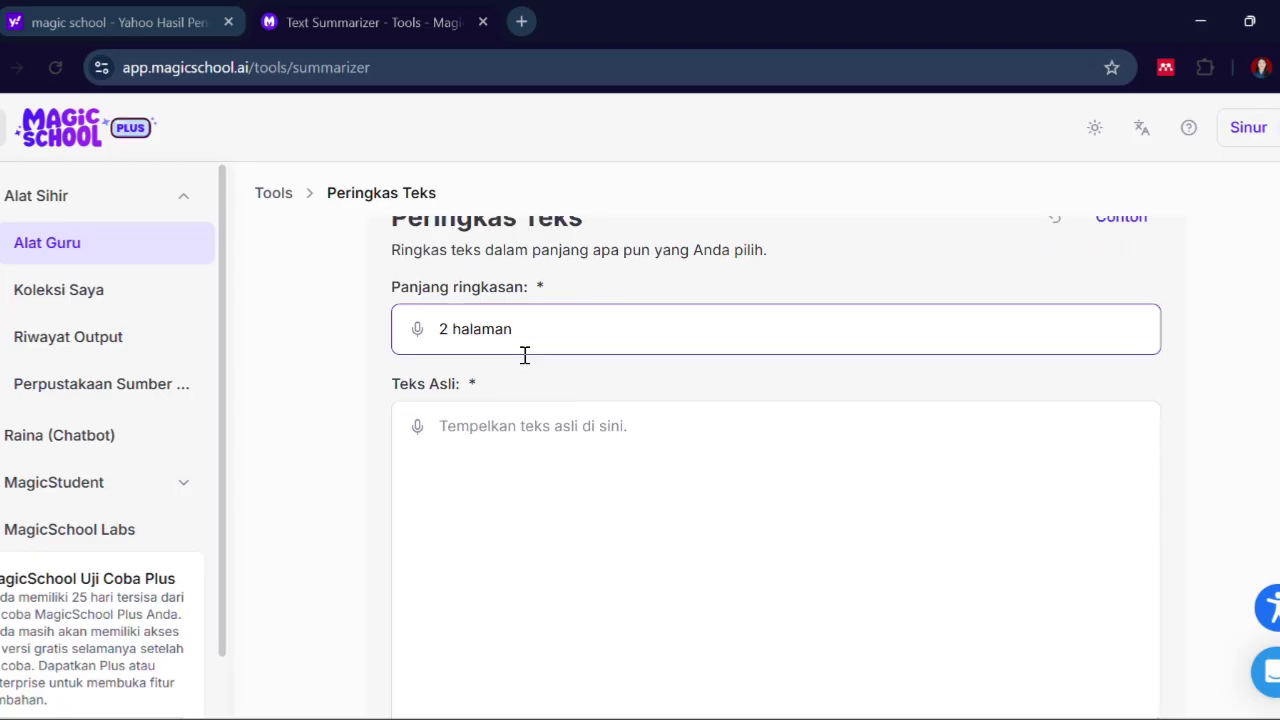
pyautogui.scroll(1, 524, 356)
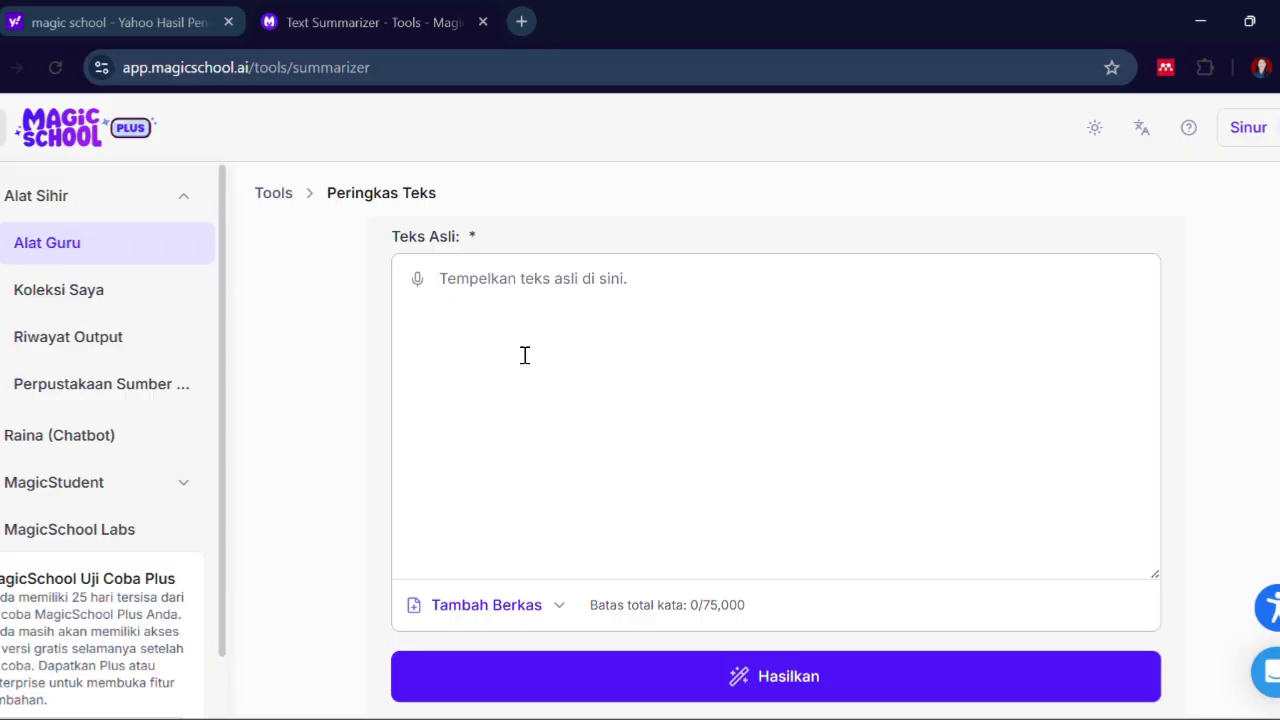
pyautogui.scroll(-1, 524, 356)
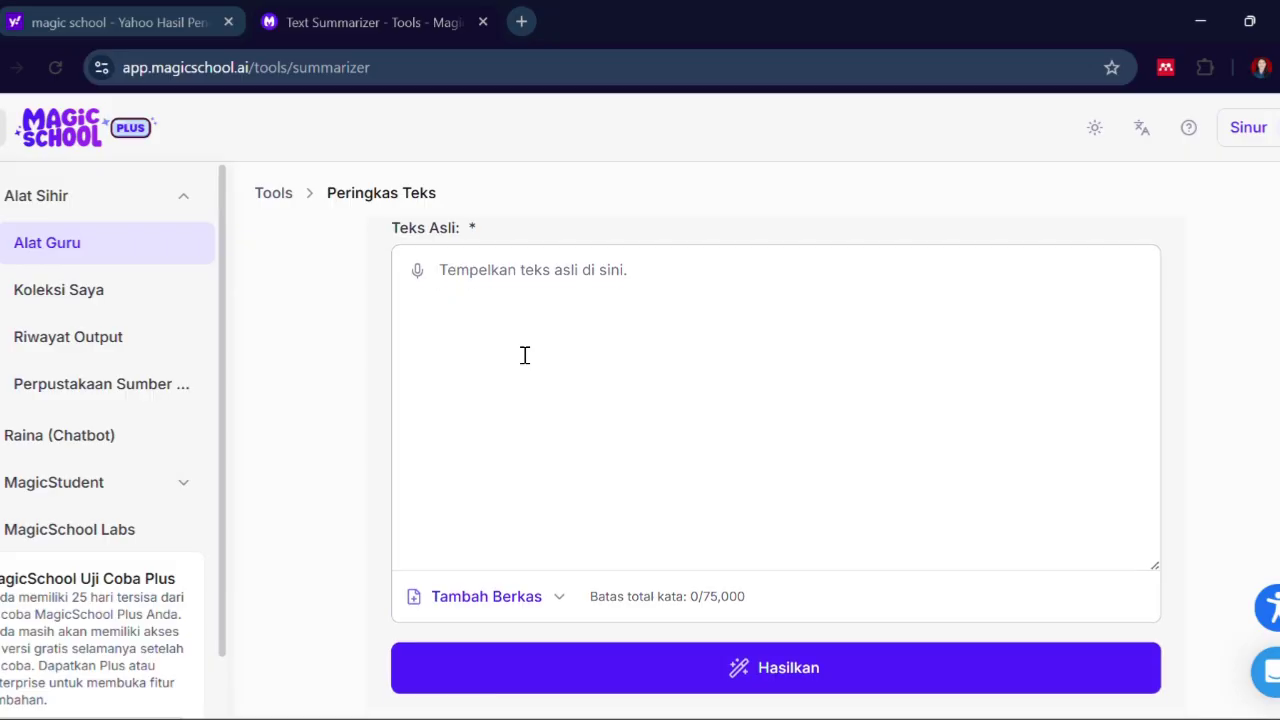
pyautogui.click(498, 576)
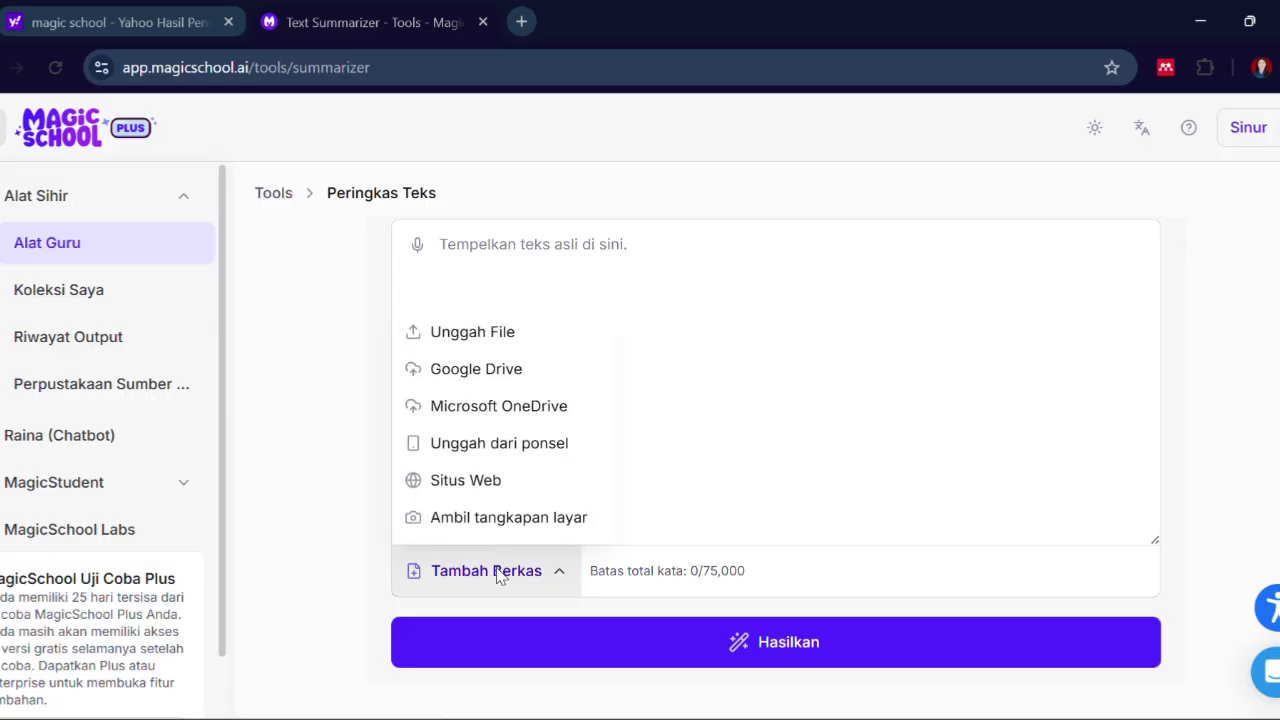
pyautogui.click(456, 338)
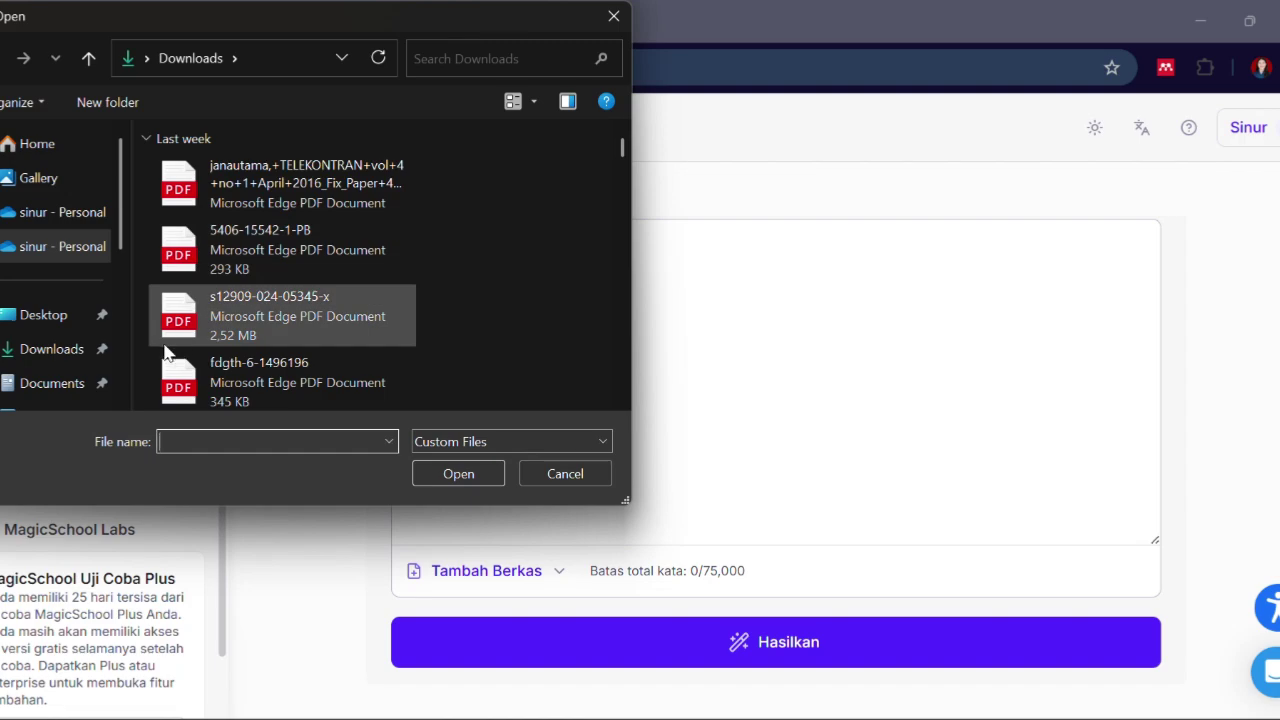
pyautogui.click(64, 383)
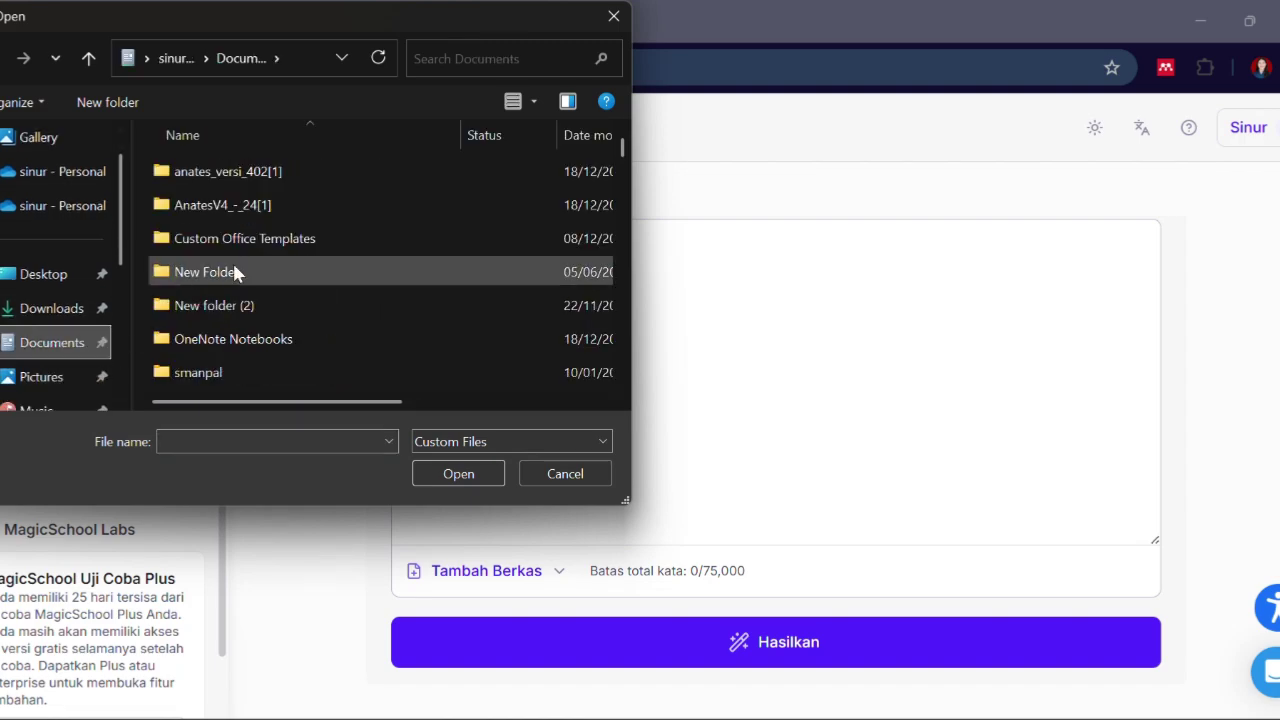
pyautogui.scroll(-15, 303, 377)
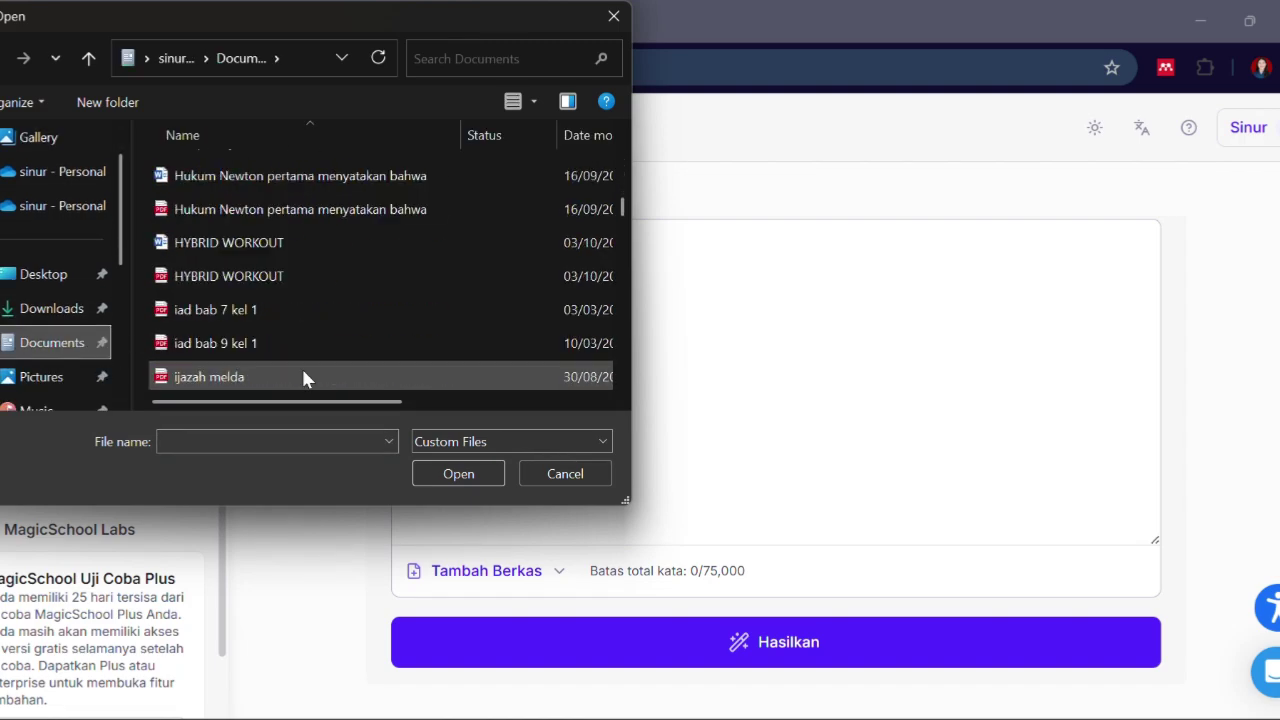
pyautogui.scroll(-4, 303, 372)
pyautogui.moveTo(623, 238); pyautogui.dragTo(625, 393)
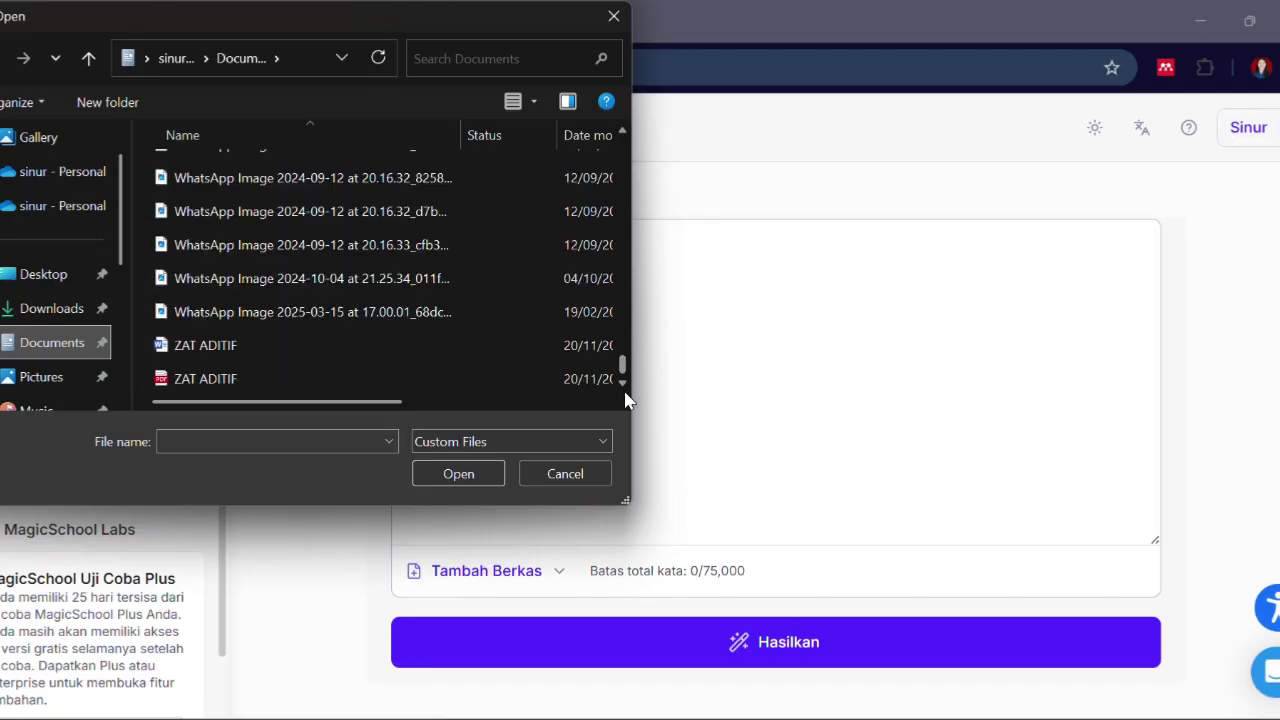
pyautogui.click(297, 385)
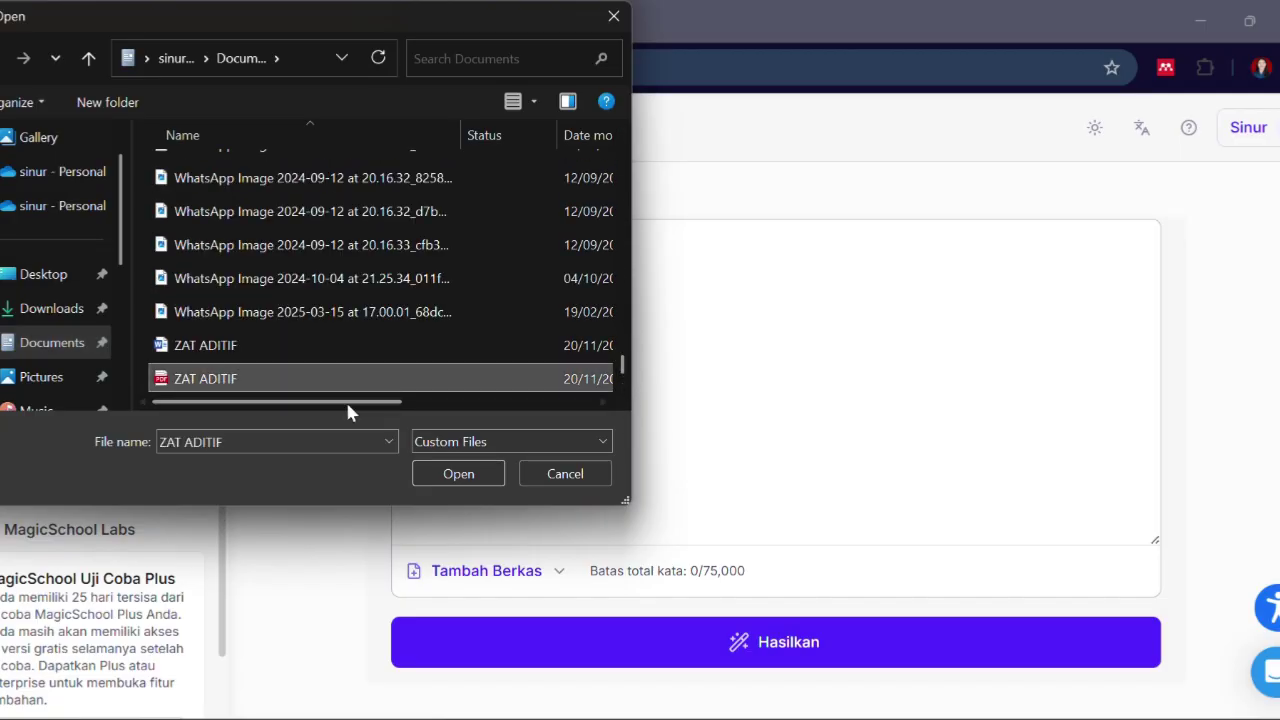
pyautogui.click(471, 473)
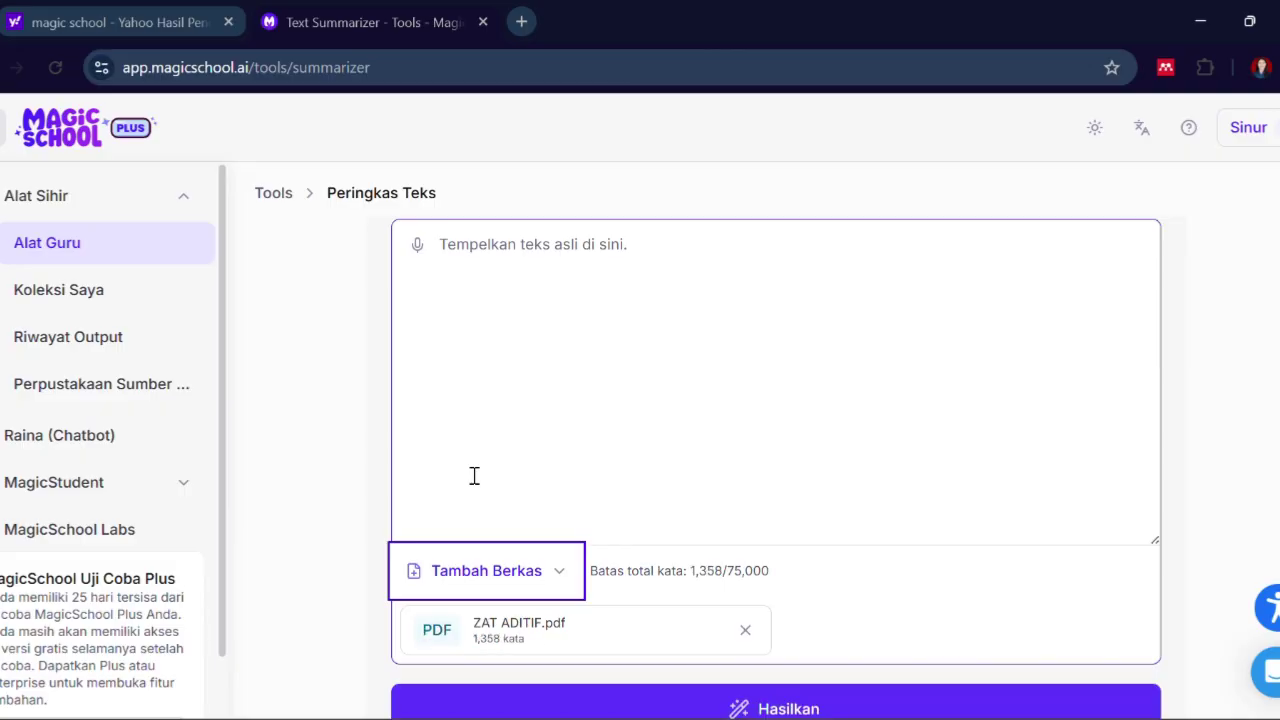
# Generate the summary of the attached ZAT ADITIF.pdf.
pyautogui.scroll(2, 474, 476)
pyautogui.scroll(-3, 474, 477)
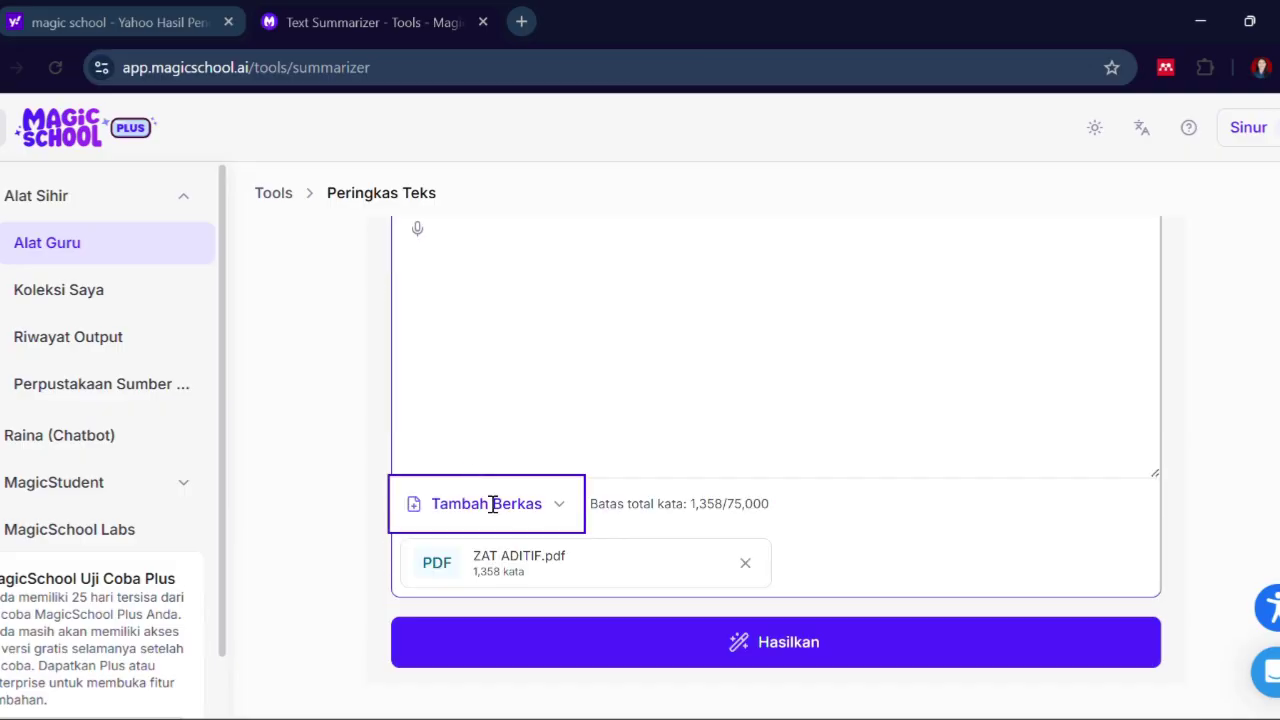
pyautogui.click(651, 646)
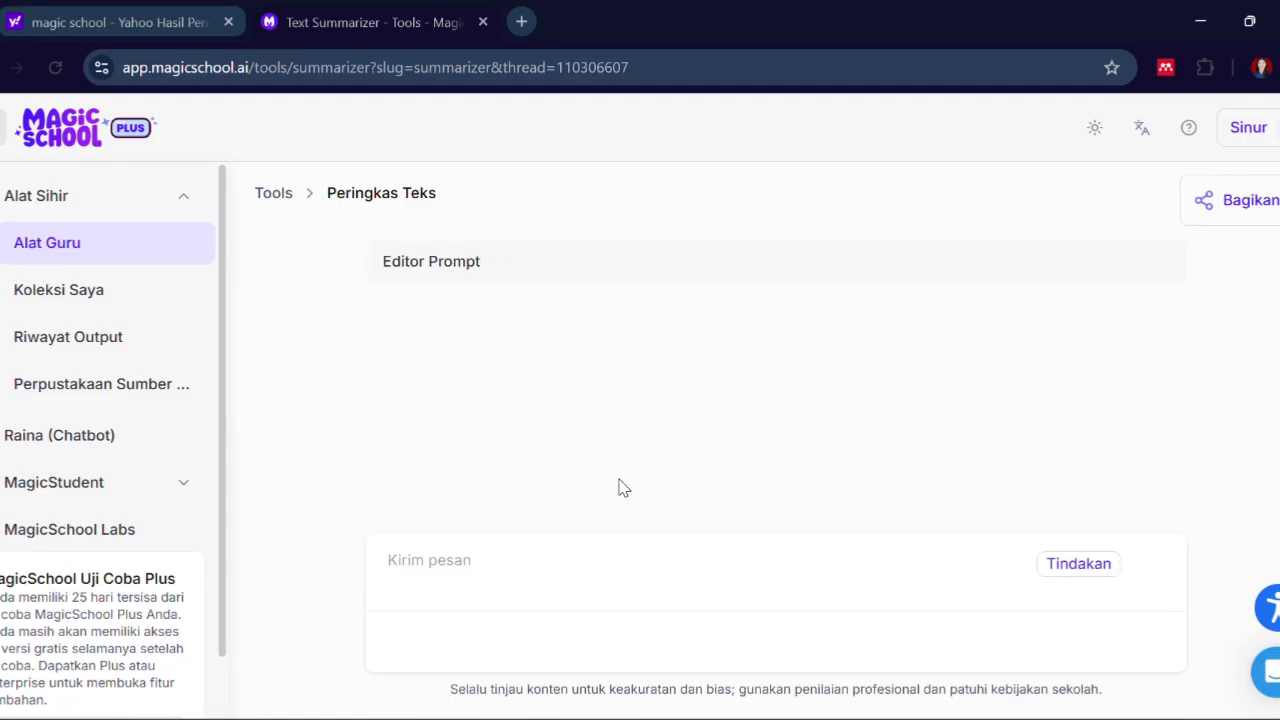
# Read through the whole generated summary from start to end and return to the teacher tools list.
pyautogui.scroll(-1, 592, 460)
pyautogui.scroll(7, 585, 400)
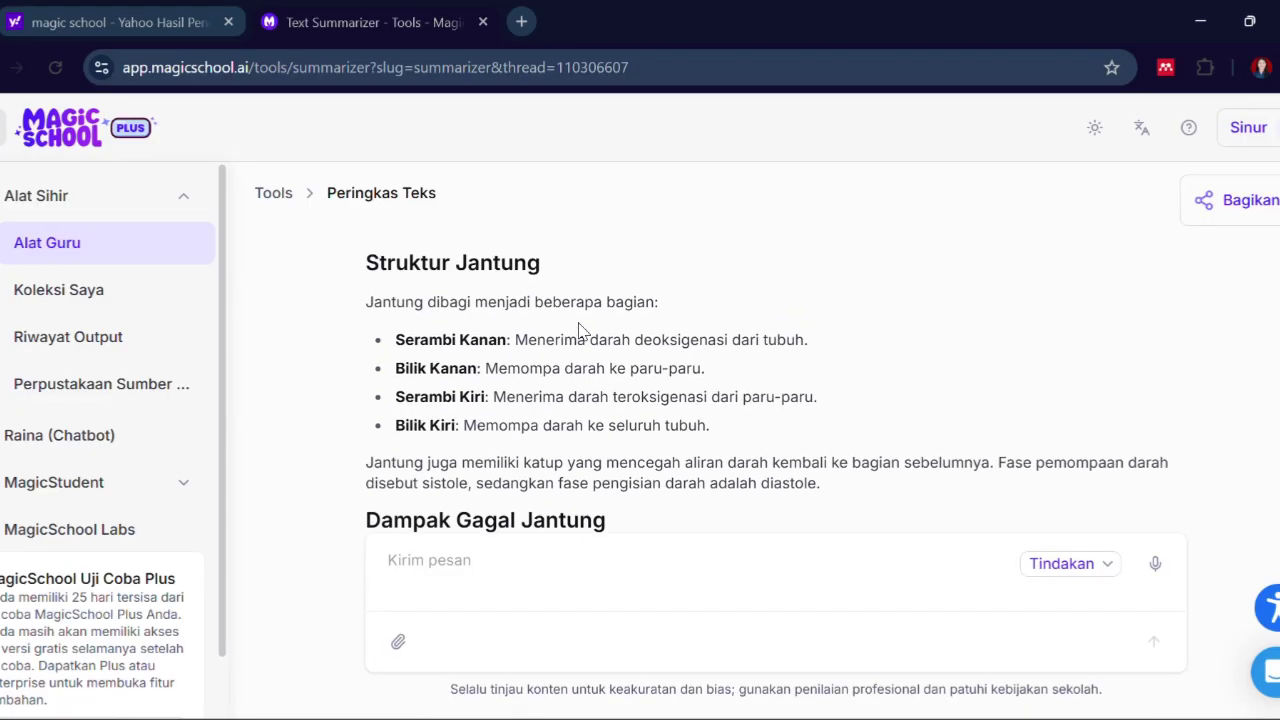
pyautogui.scroll(10, 585, 333)
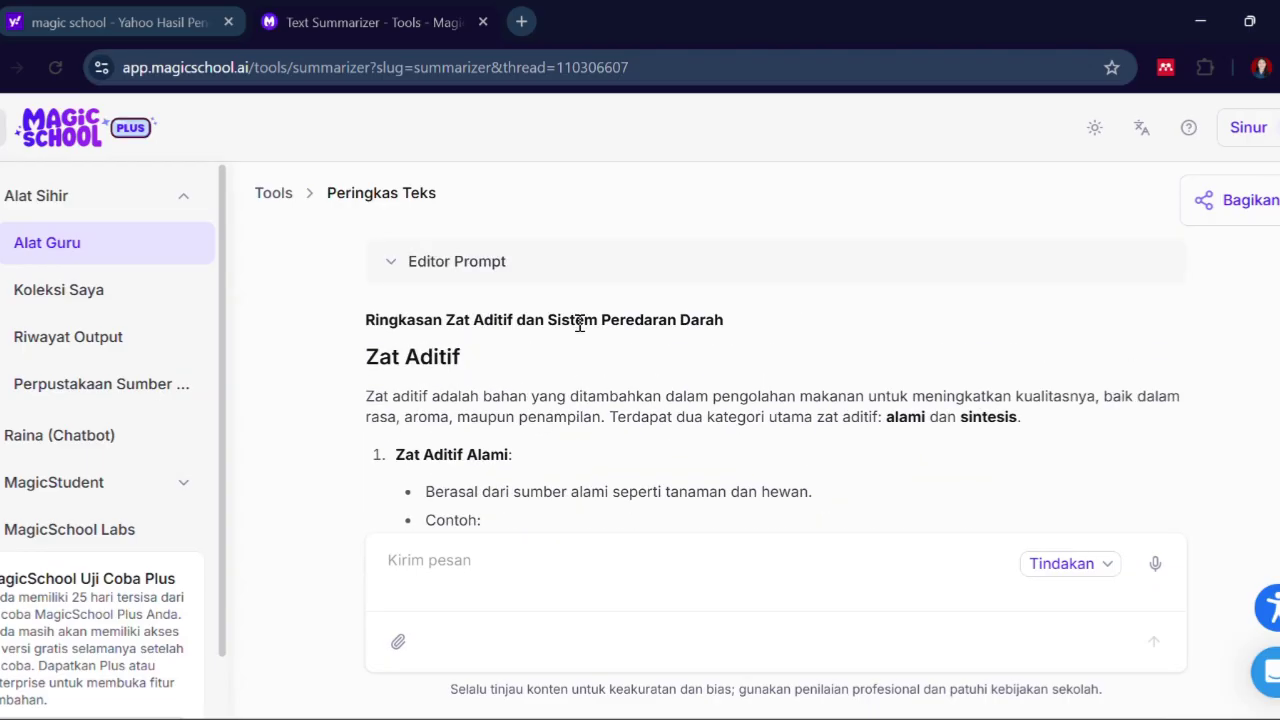
pyautogui.scroll(-4, 580, 325)
pyautogui.scroll(-9, 580, 331)
pyautogui.scroll(-6, 580, 325)
pyautogui.scroll(8, 580, 333)
pyautogui.scroll(10, 580, 330)
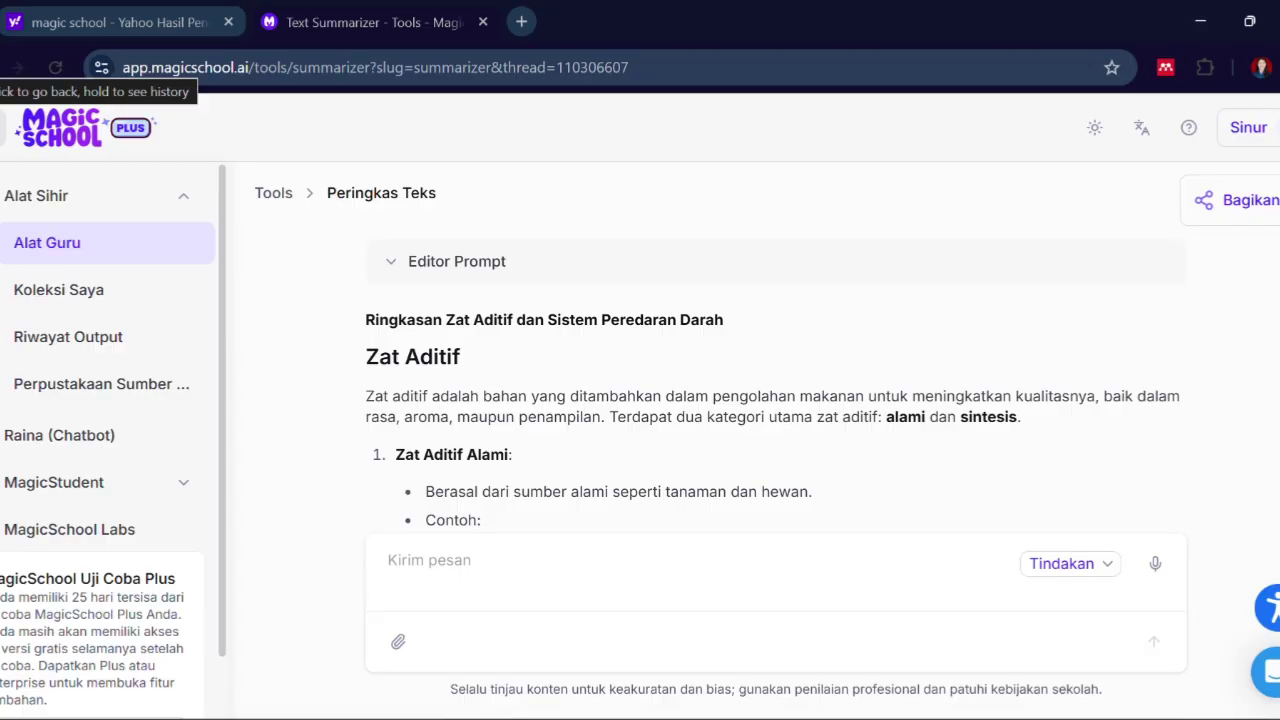
pyautogui.click(16, 67)
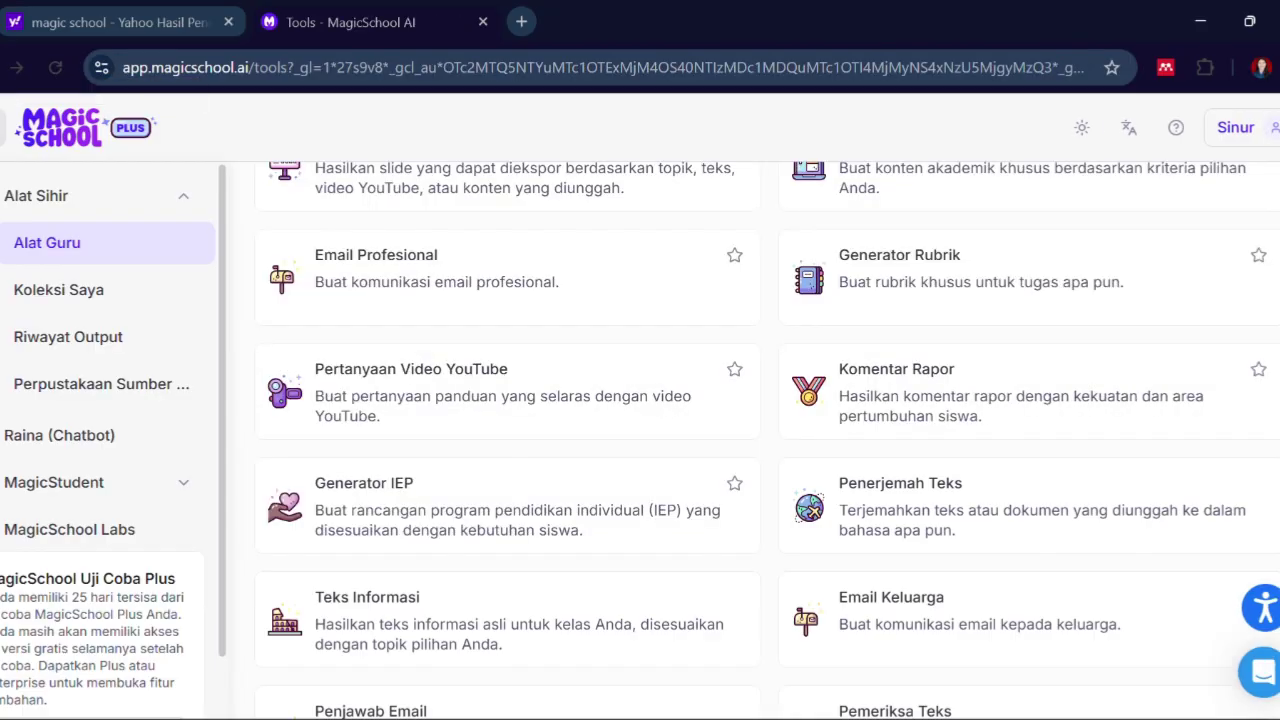
# Open the Rencana Pelajaran tool from the teacher tools list and choose kelas 12 as the grade level.
pyautogui.scroll(5, 527, 443)
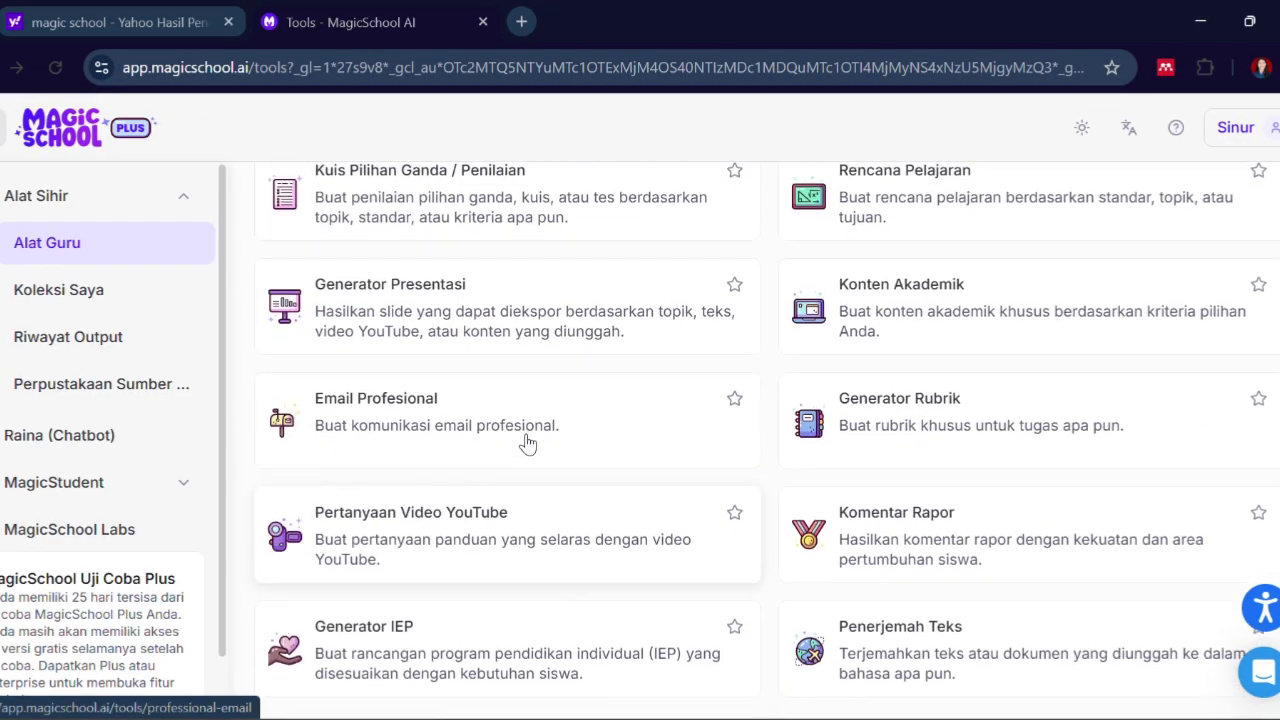
pyautogui.scroll(-2, 527, 443)
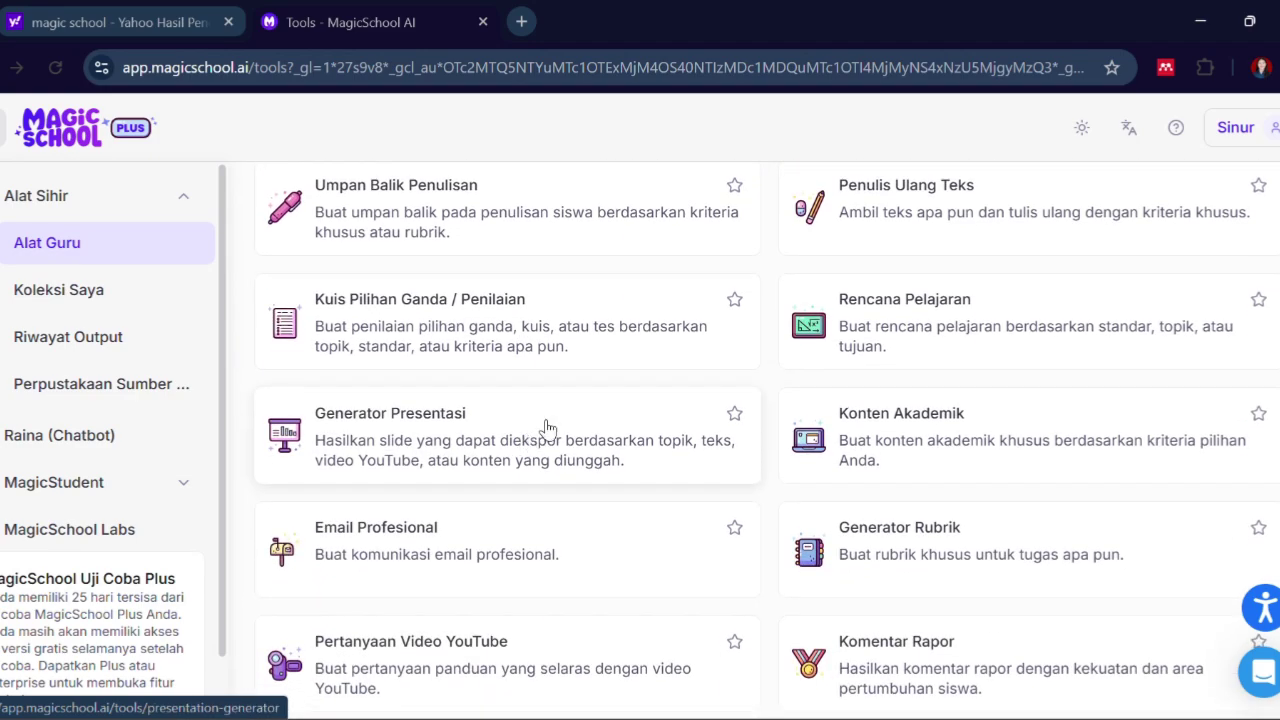
pyautogui.click(866, 312)
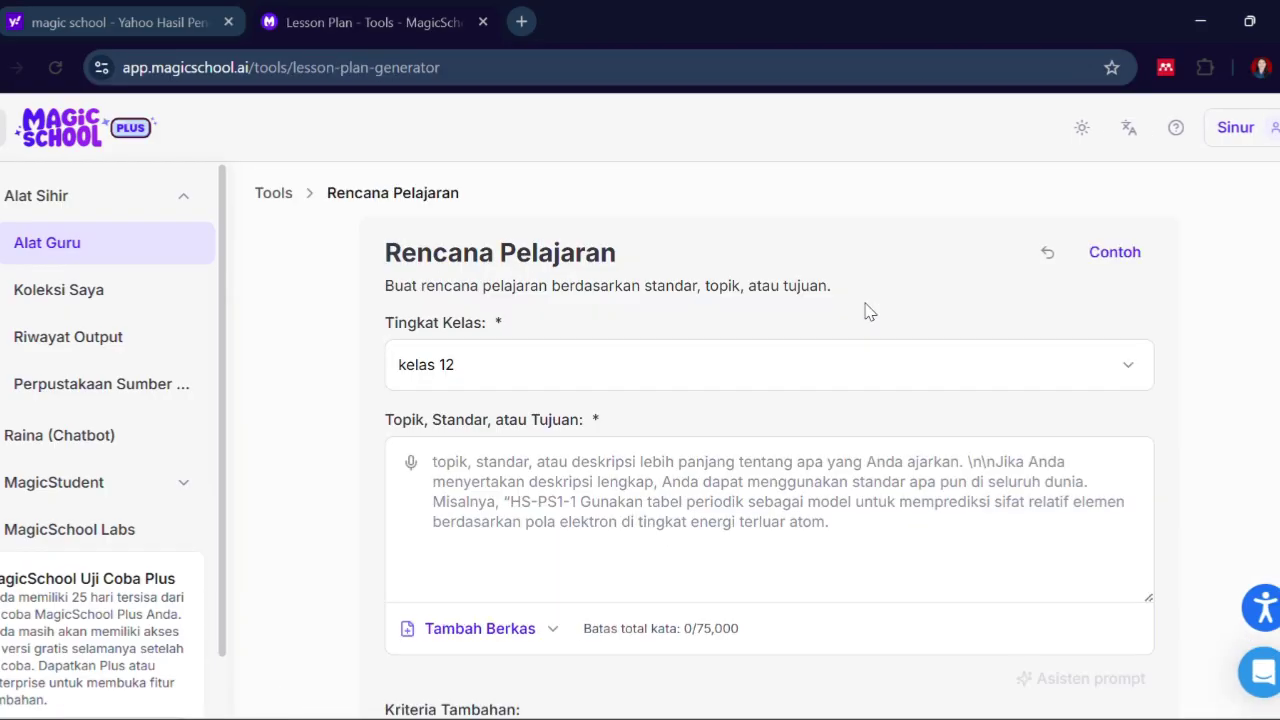
pyautogui.scroll(-1, 714, 463)
pyautogui.scroll(1, 714, 463)
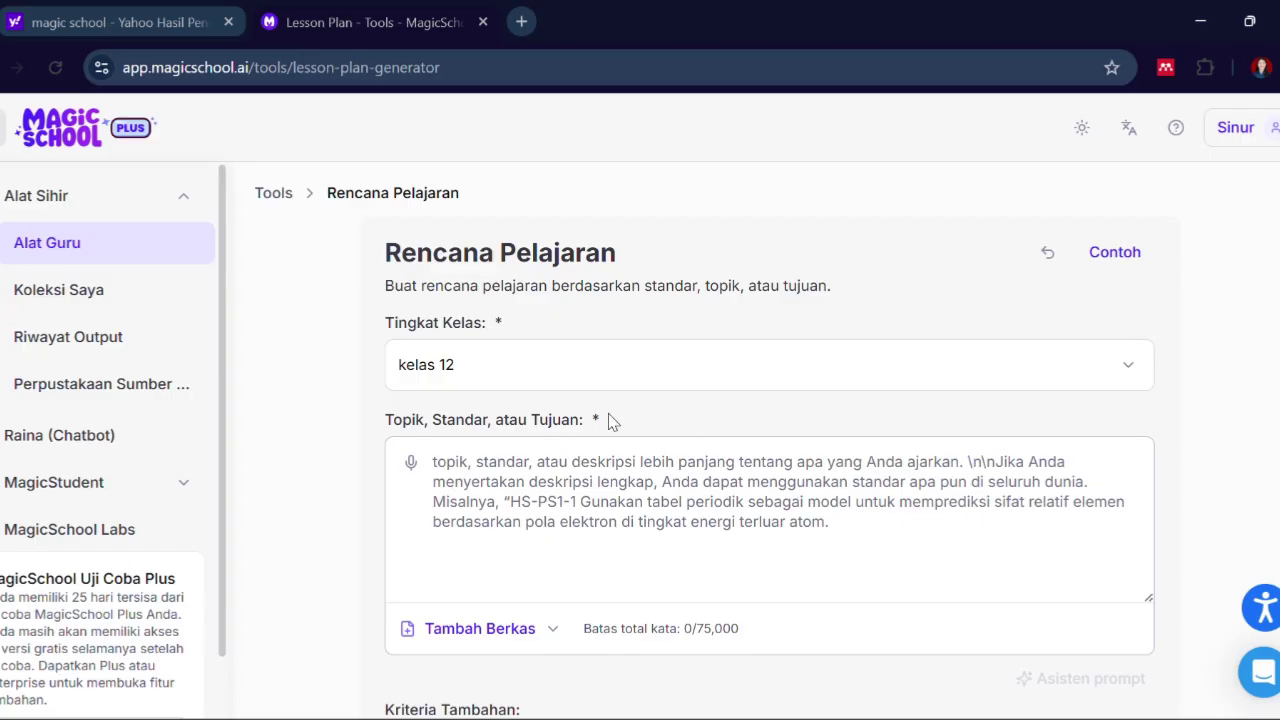
pyautogui.click(570, 380)
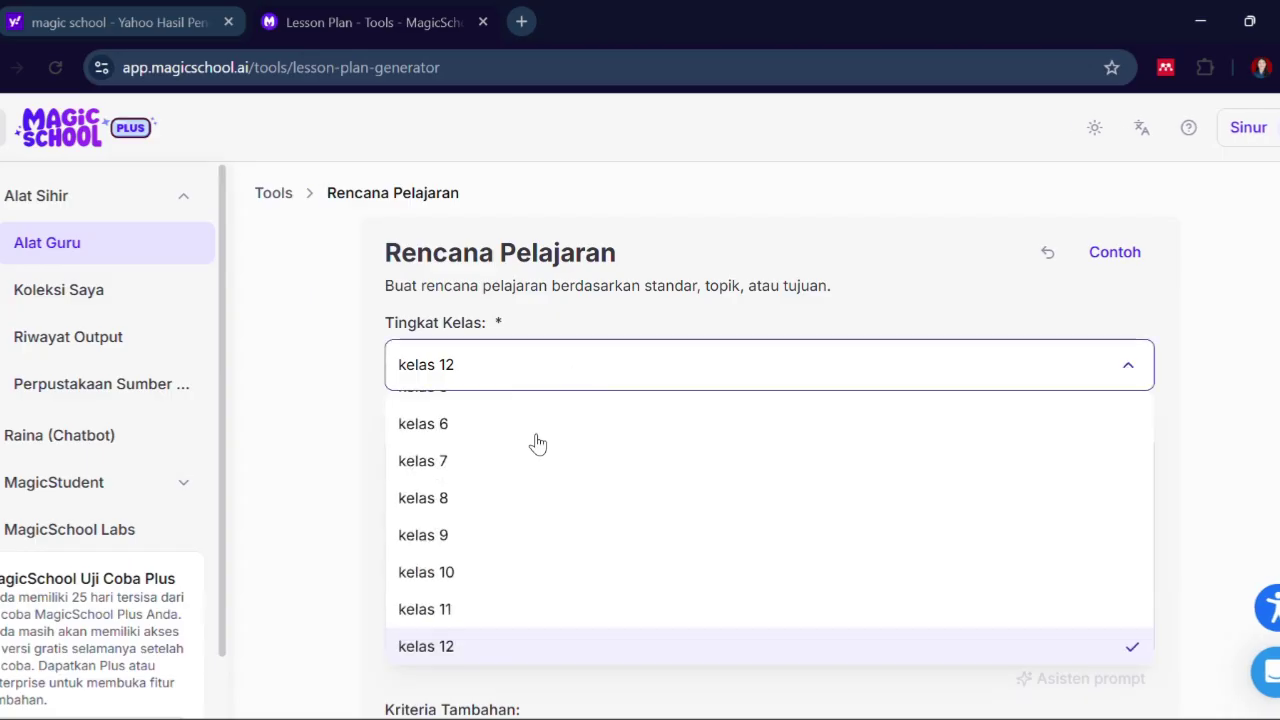
pyautogui.click(493, 650)
# Switch to Notepad and copy the "Topik: Pengantar Akuntansi Biaya" block with its competency standard and four learning objectives.
pyautogui.scroll(-1, 458, 490)
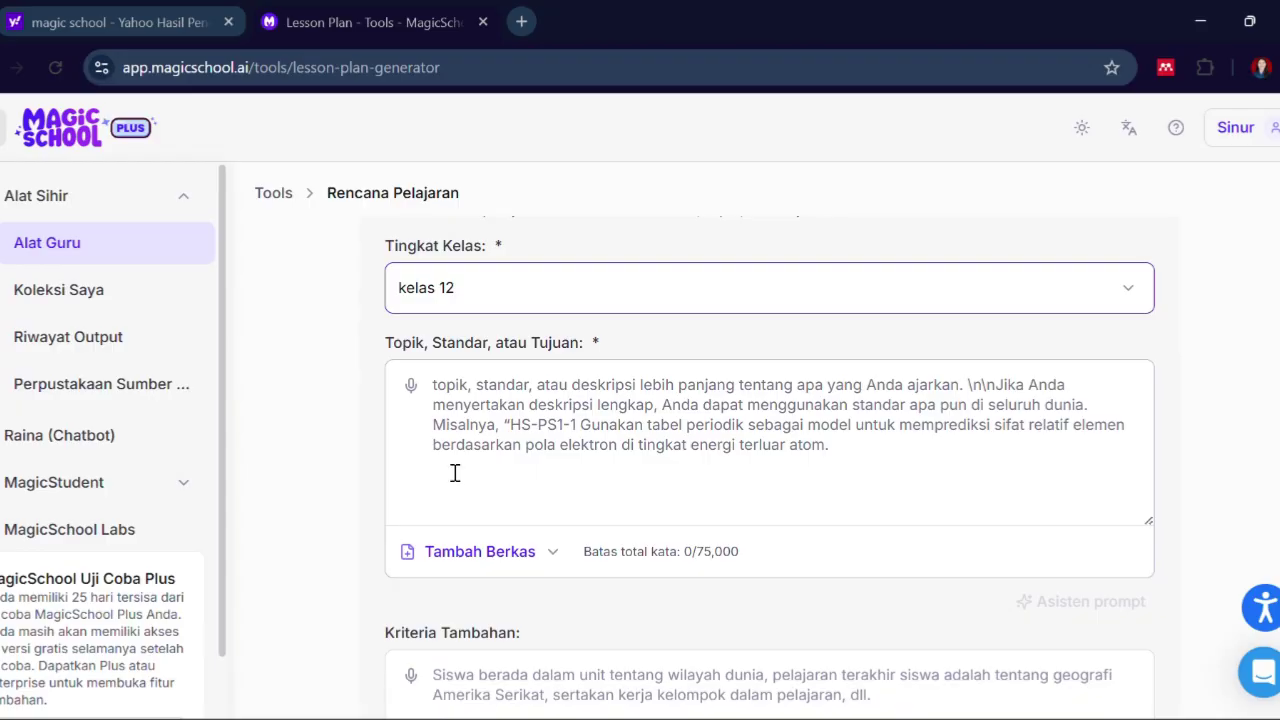
pyautogui.scroll(-1, 452, 449)
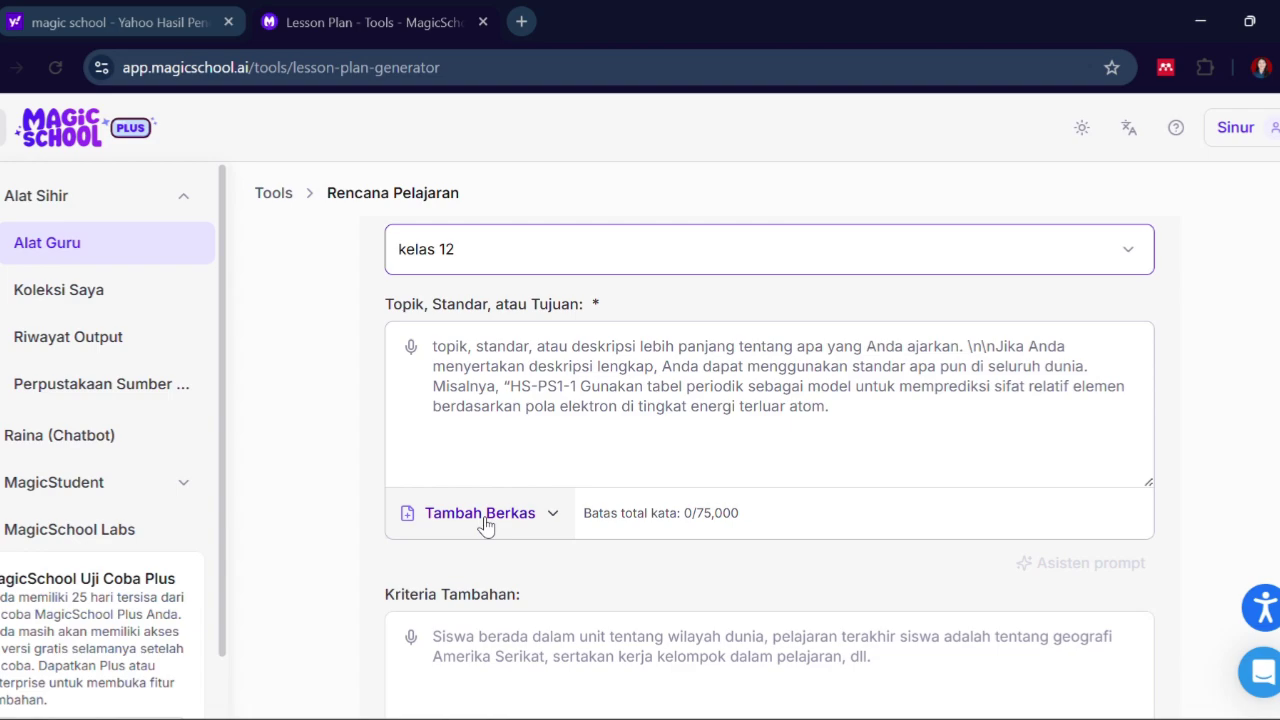
pyautogui.click(475, 346)
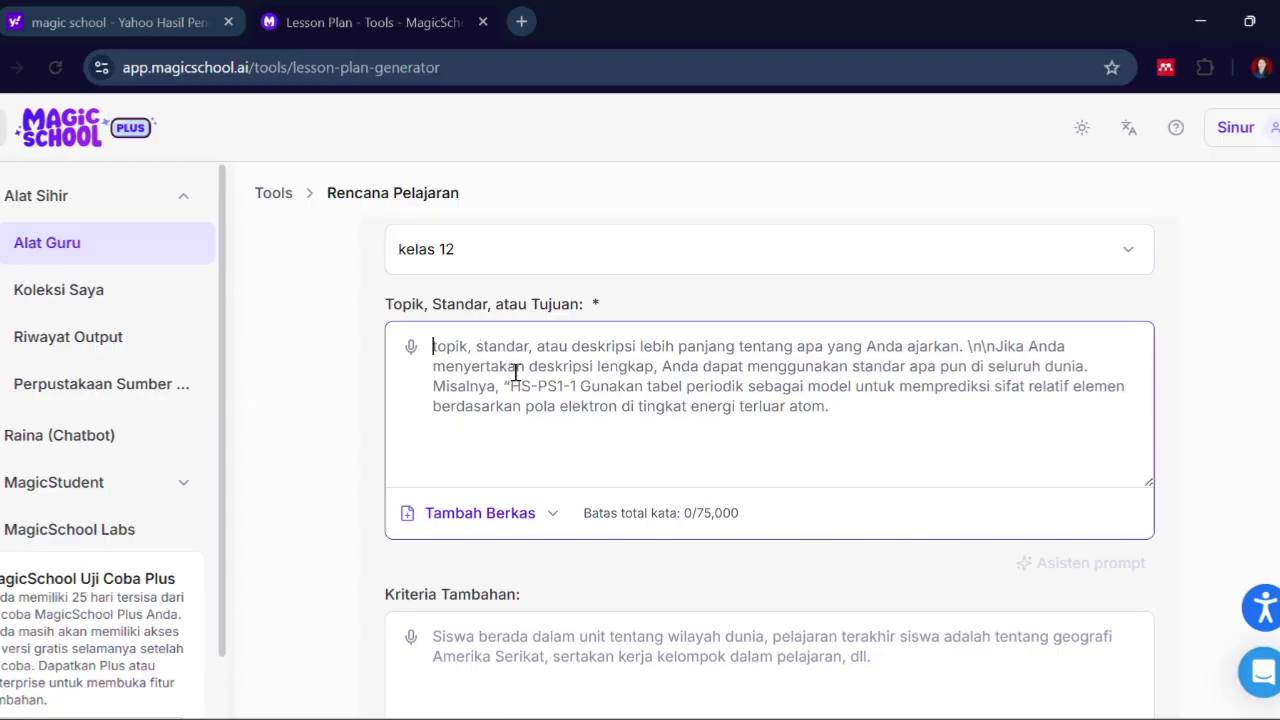
pyautogui.scroll(-1, 755, 512)
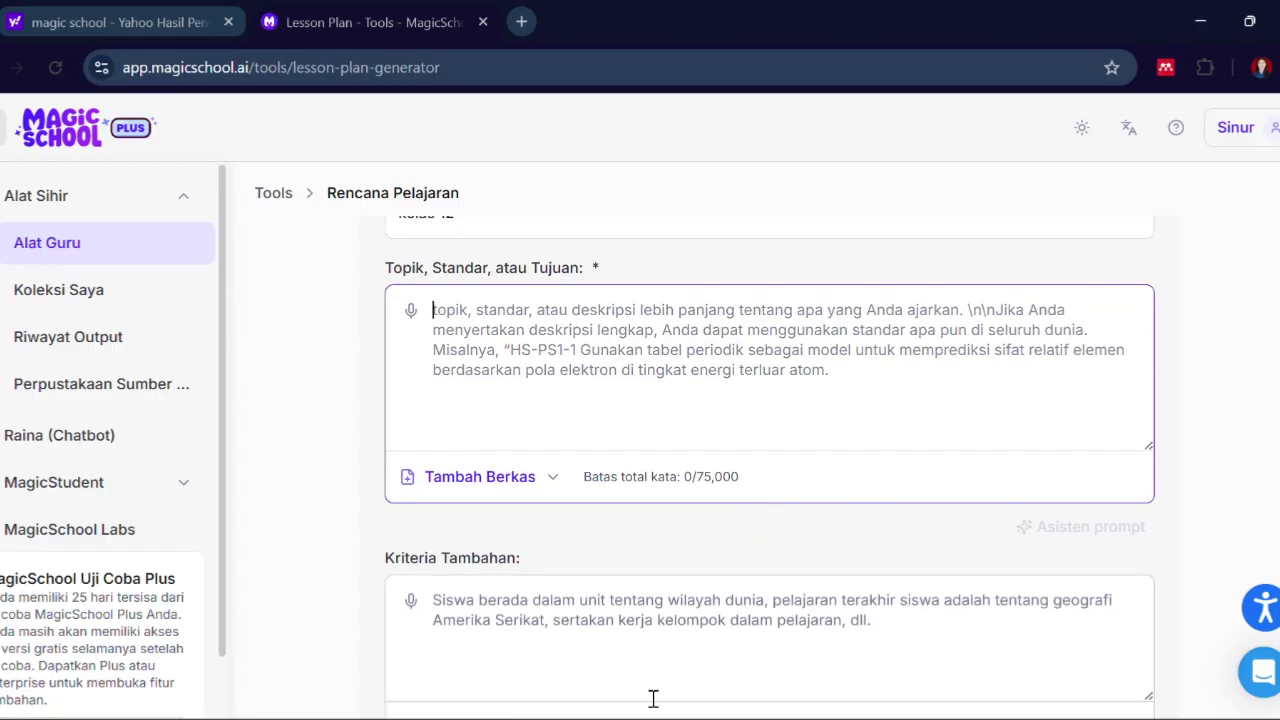
pyautogui.click(718, 640)
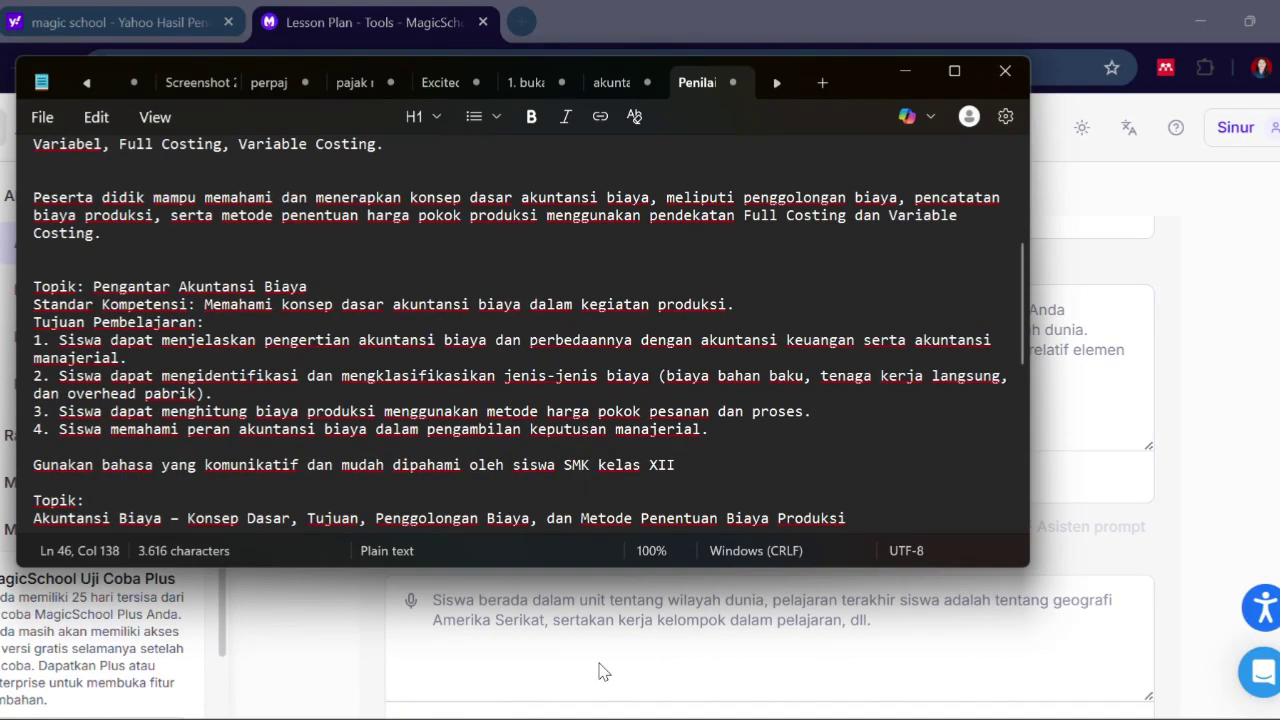
pyautogui.scroll(3, 297, 340)
pyautogui.scroll(-2, 297, 340)
pyautogui.scroll(-3, 297, 340)
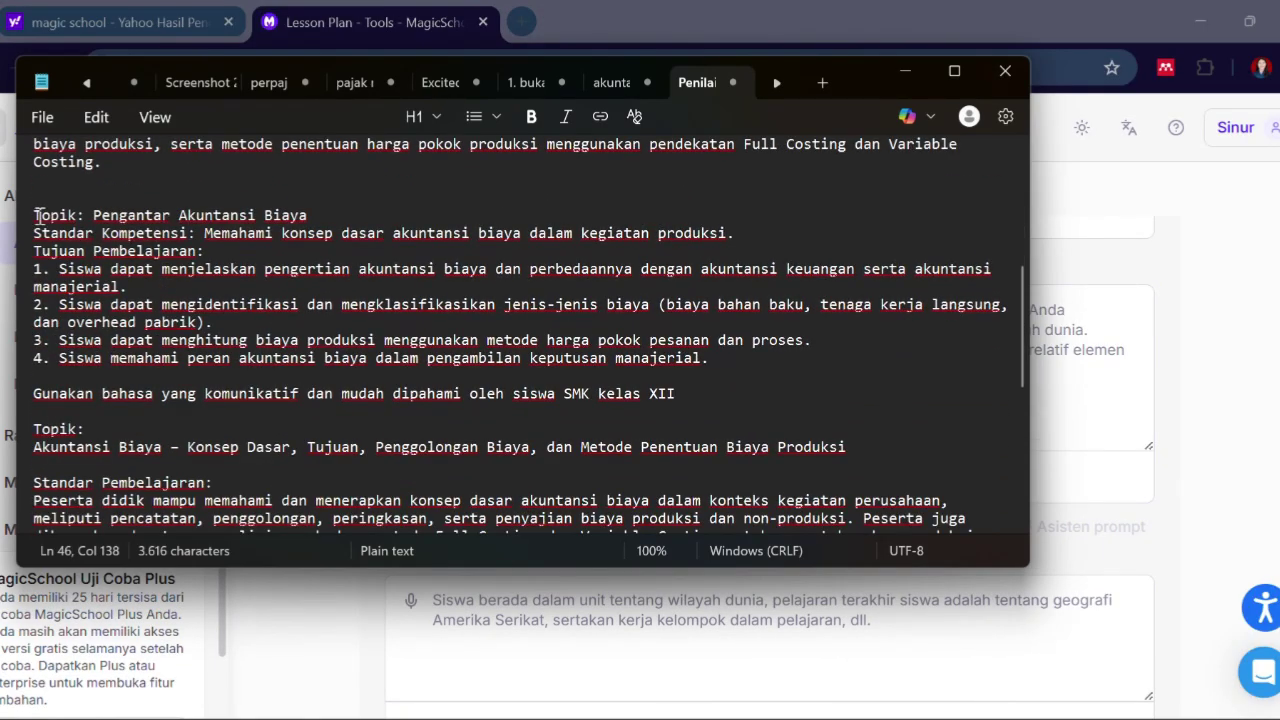
pyautogui.moveTo(33, 215); pyautogui.dragTo(366, 400)
pyautogui.hotkey('ctrl', 'c')
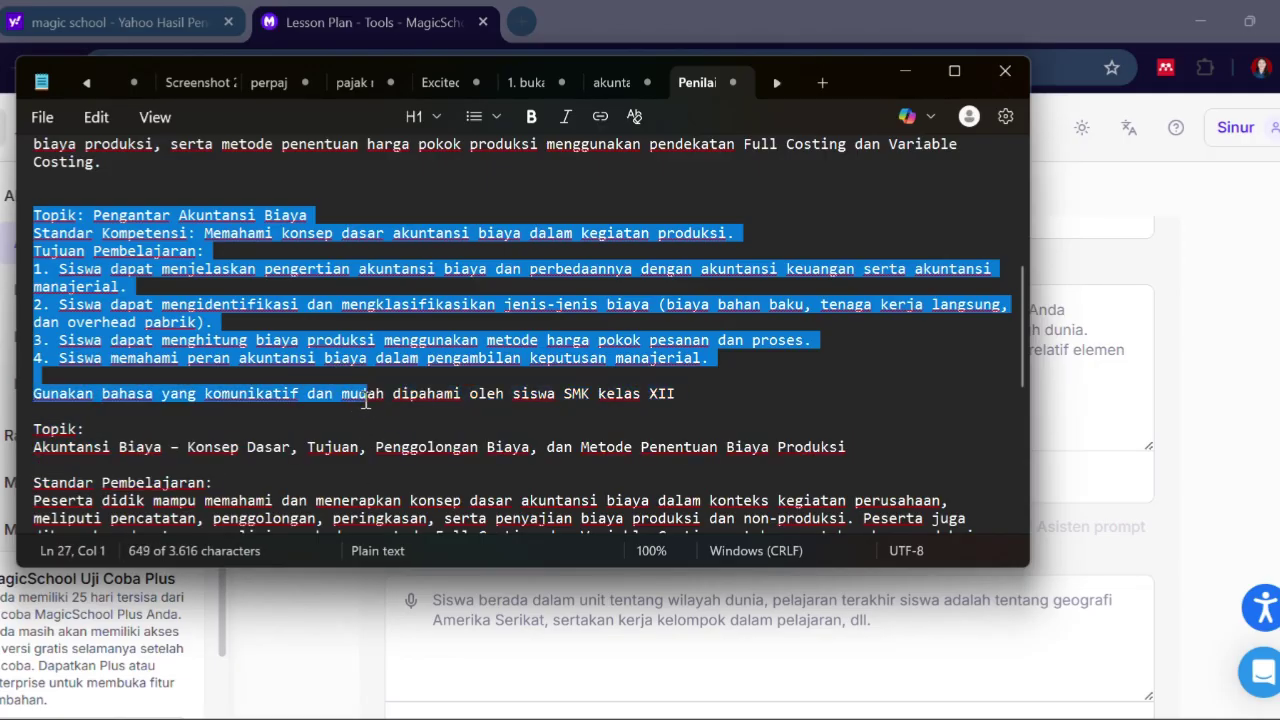
pyautogui.scroll(3, 366, 400)
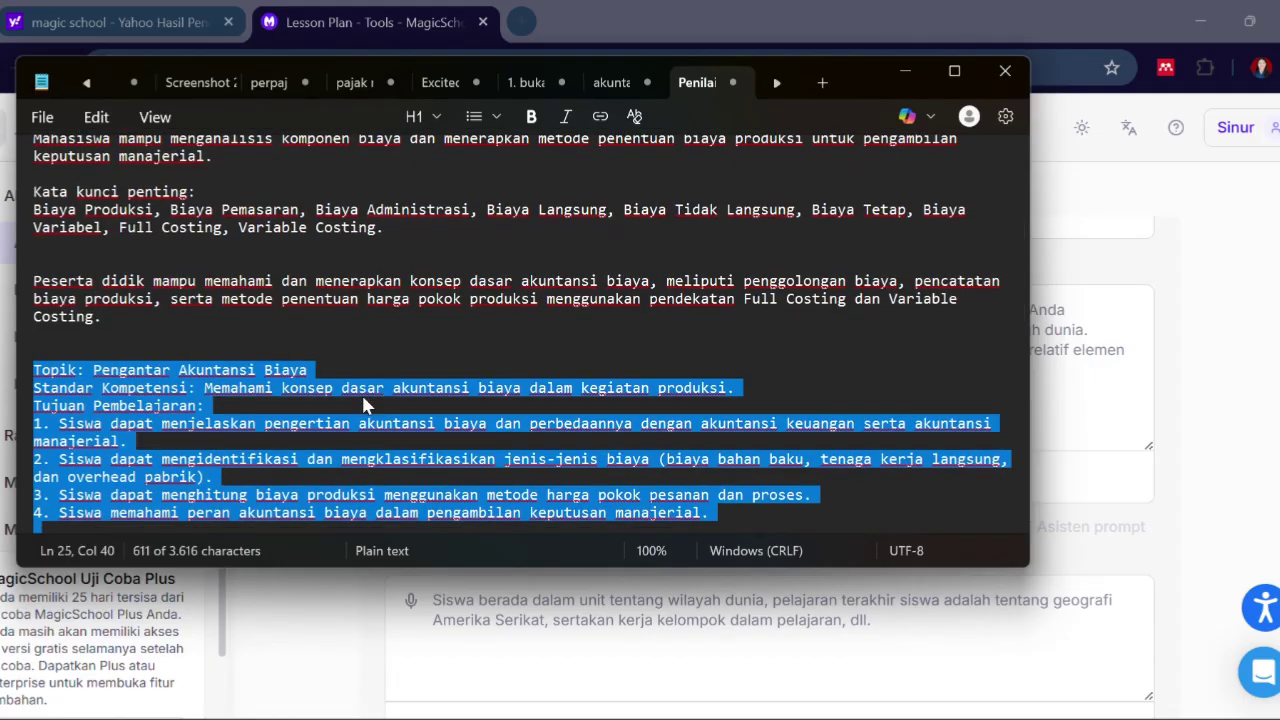
pyautogui.scroll(-3, 363, 400)
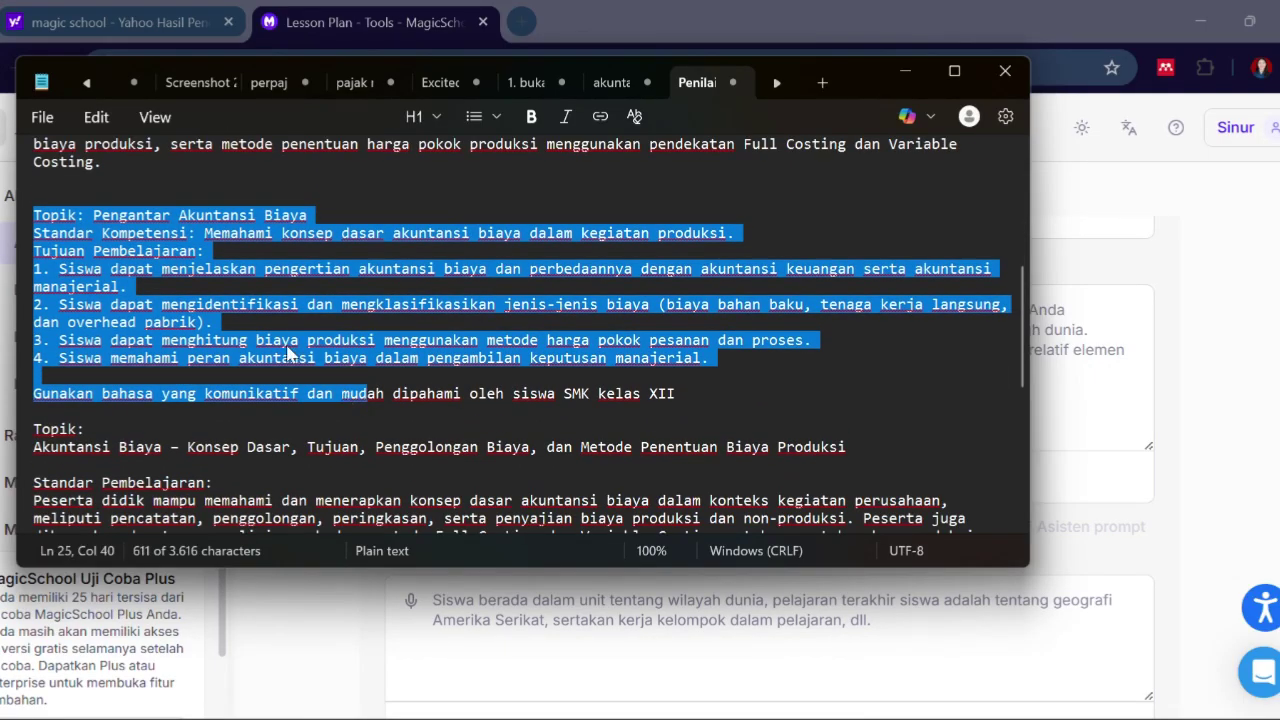
# Return to the browser and paste the copied cost accounting text into Topik, Standar, atau Tujuan of the lesson plan form.
pyautogui.hotkey('alt', 'Tab')
pyautogui.click(649, 309)
pyautogui.hotkey('ctrl', 'v')
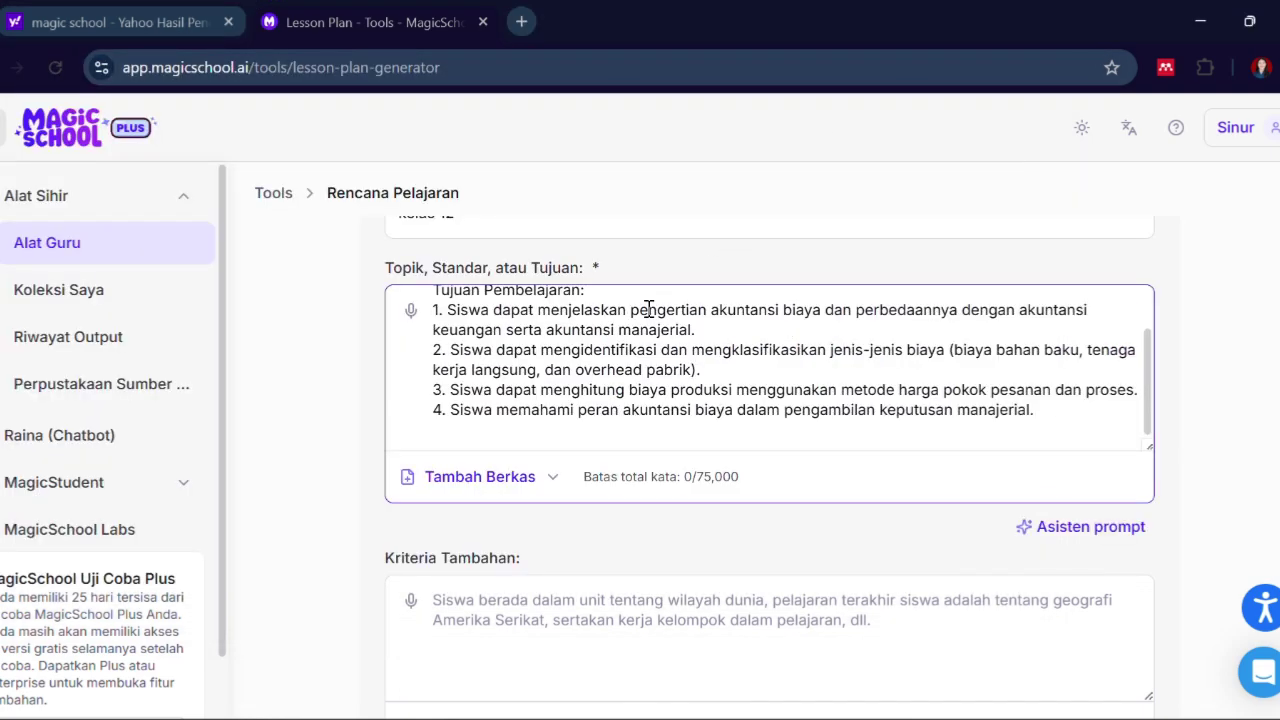
# Review the pasted topic, competency standard and learning objectives against the rest of the lesson plan form.
pyautogui.scroll(2, 649, 309)
pyautogui.scroll(-2, 649, 309)
pyautogui.scroll(2, 649, 309)
pyautogui.scroll(-1, 649, 309)
pyautogui.scroll(-3, 649, 309)
pyautogui.scroll(3, 649, 309)
pyautogui.scroll(1, 649, 309)
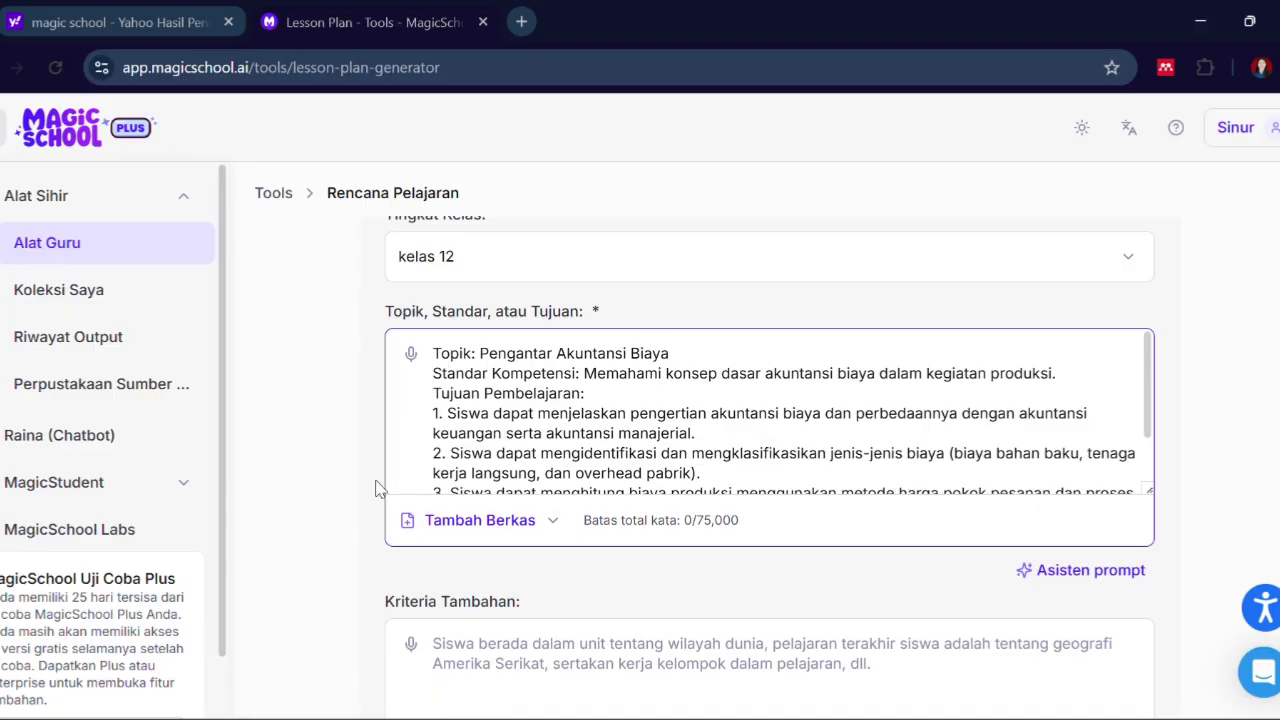
pyautogui.scroll(1, 376, 488)
pyautogui.scroll(1, 376, 488)
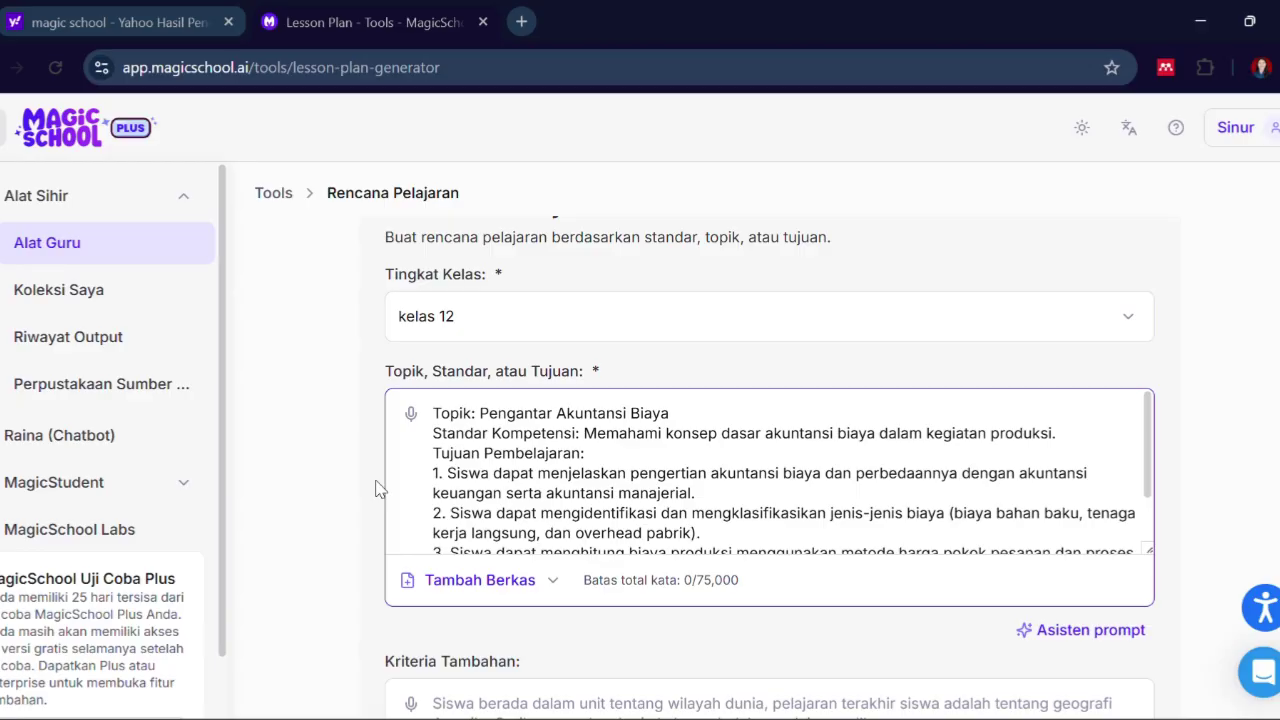
# Enter "Gunakan bahasa yang komunikatif dan mudah dipahami oleh siswa SMK kelas XII" as the Set Standar untuk Disesuaikan, leaving Kriteria Tambahan empty.
pyautogui.scroll(-3, 376, 488)
pyautogui.click(406, 486)
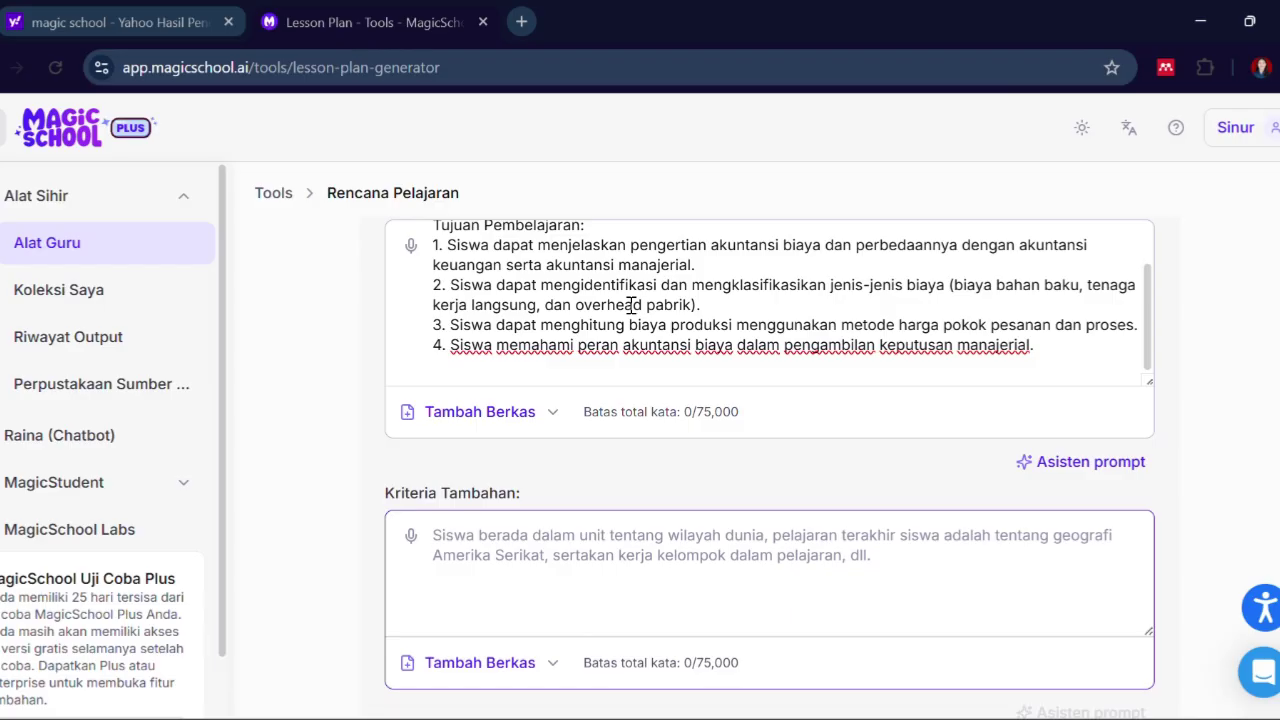
pyautogui.scroll(-1, 631, 305)
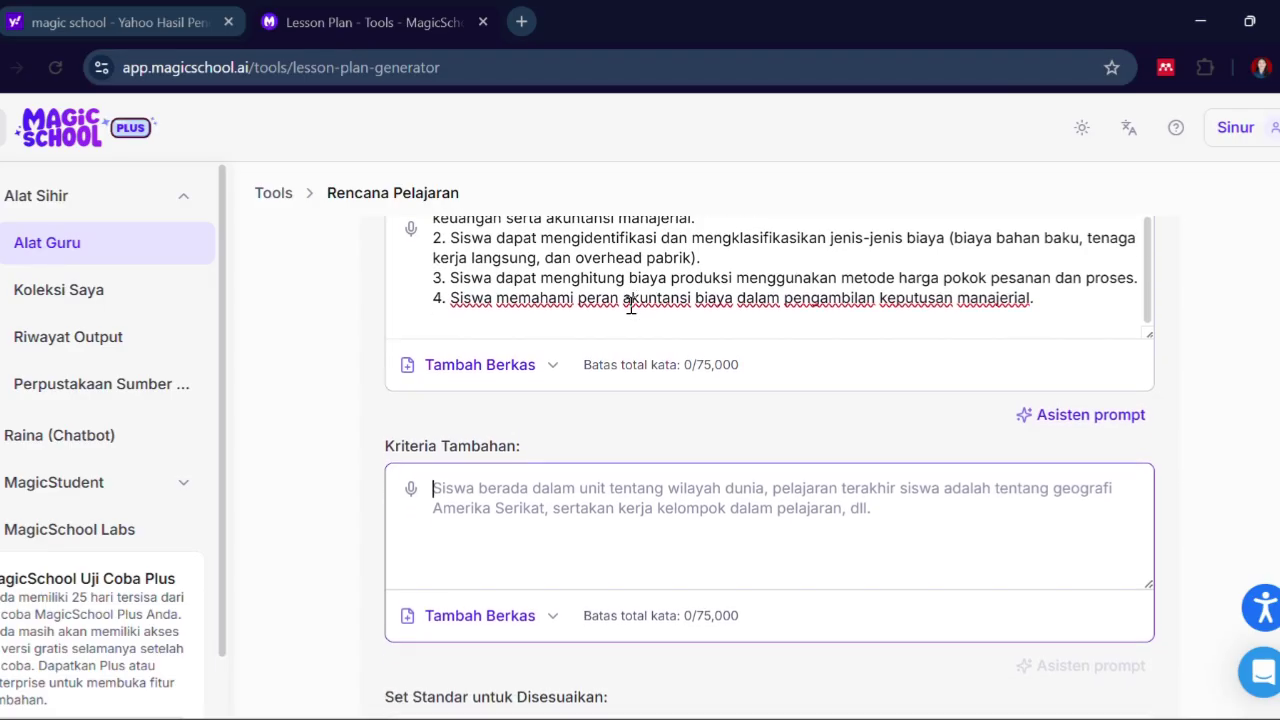
pyautogui.scroll(-1, 631, 305)
pyautogui.scroll(-2, 631, 310)
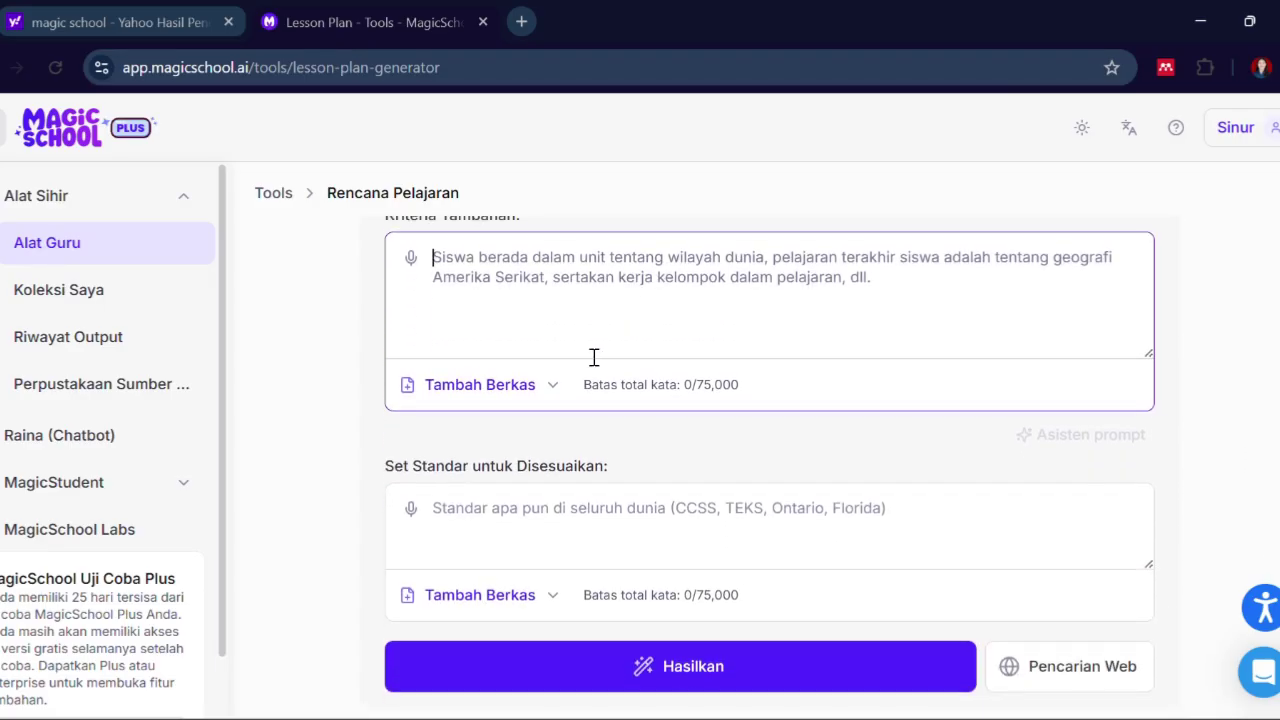
pyautogui.click(505, 510)
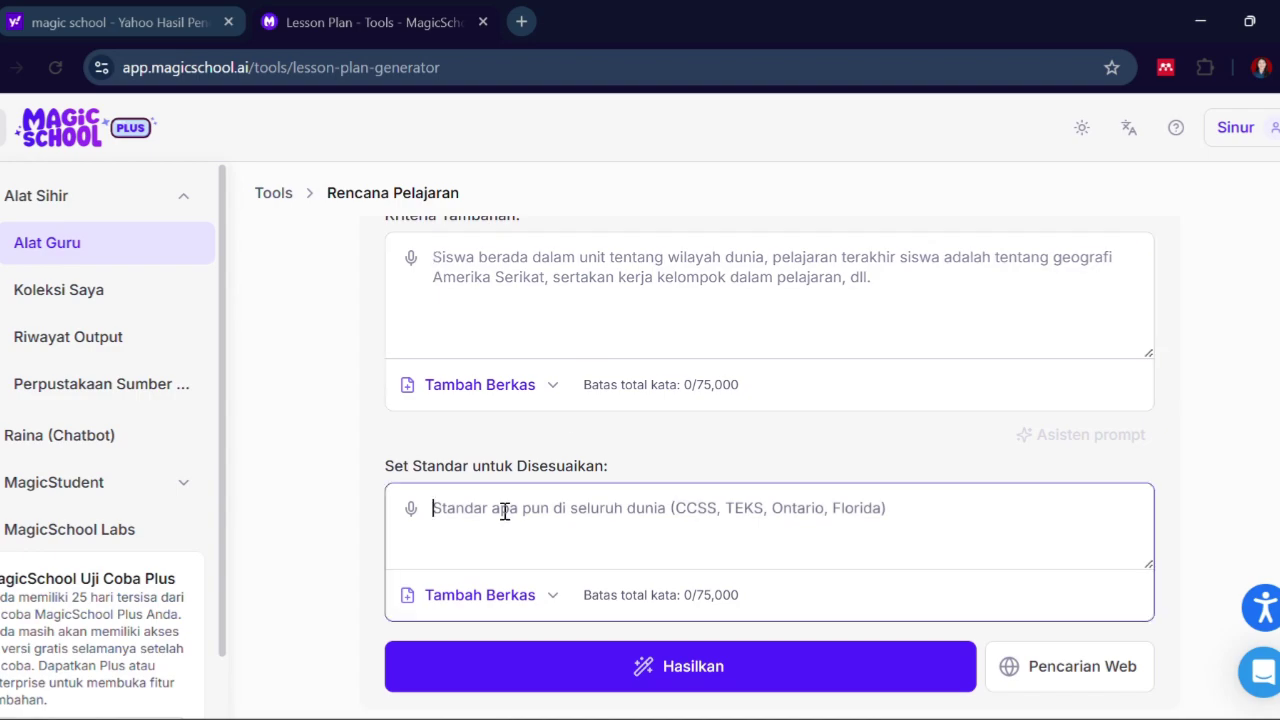
pyautogui.write('Gunakan bahasa yang komunikatif dan mudah dipahami oleh siswa SMK kelas XII')
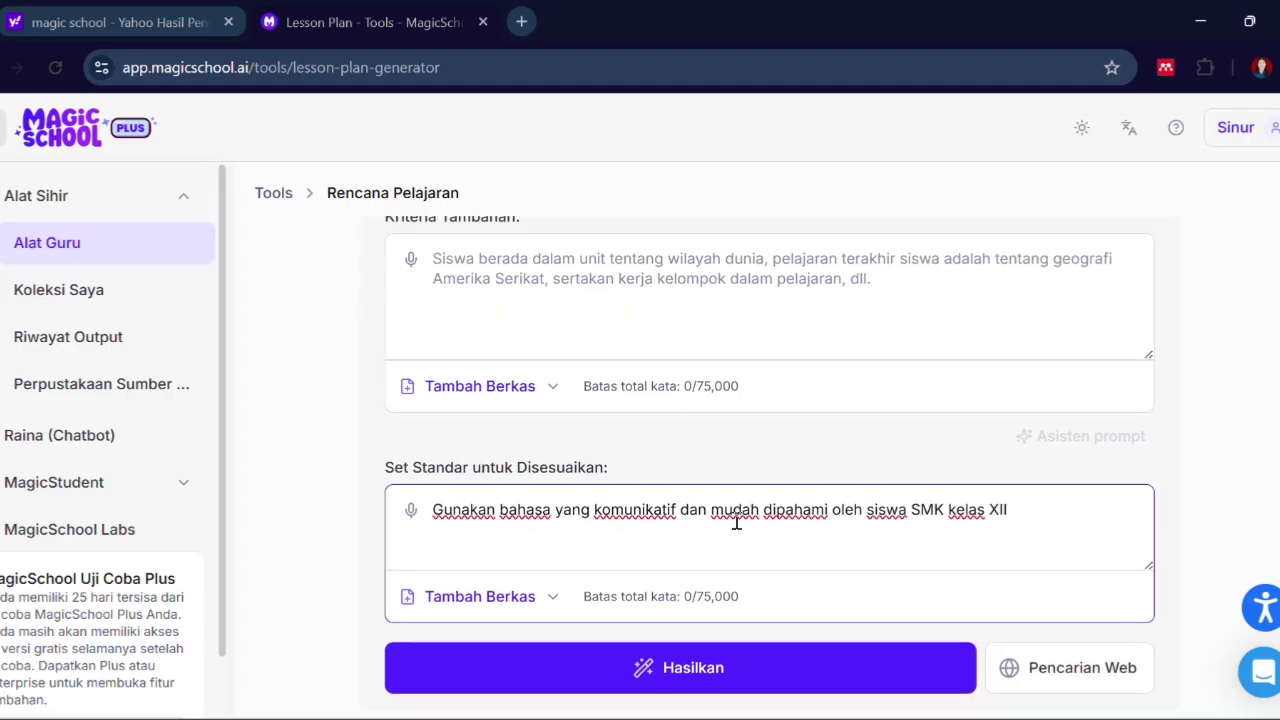
# Check the completed lesson plan form and generate the lesson plan.
pyautogui.scroll(5, 736, 522)
pyautogui.scroll(-3, 736, 529)
pyautogui.scroll(3, 736, 529)
pyautogui.scroll(-5, 737, 520)
pyautogui.click(666, 643)
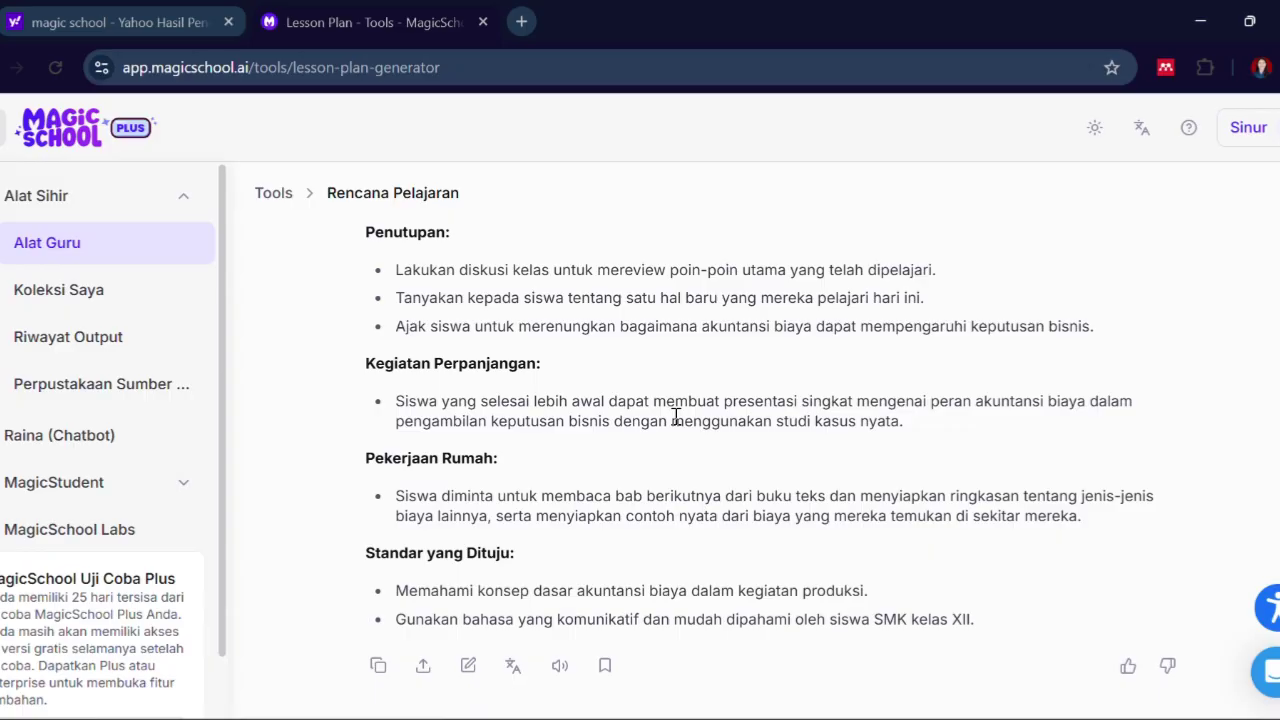
# Read through the generated Pengantar Akuntansi Biaya lesson plan and return to the teacher tools list.
pyautogui.scroll(5, 677, 420)
pyautogui.scroll(-5, 677, 425)
pyautogui.scroll(15, 677, 425)
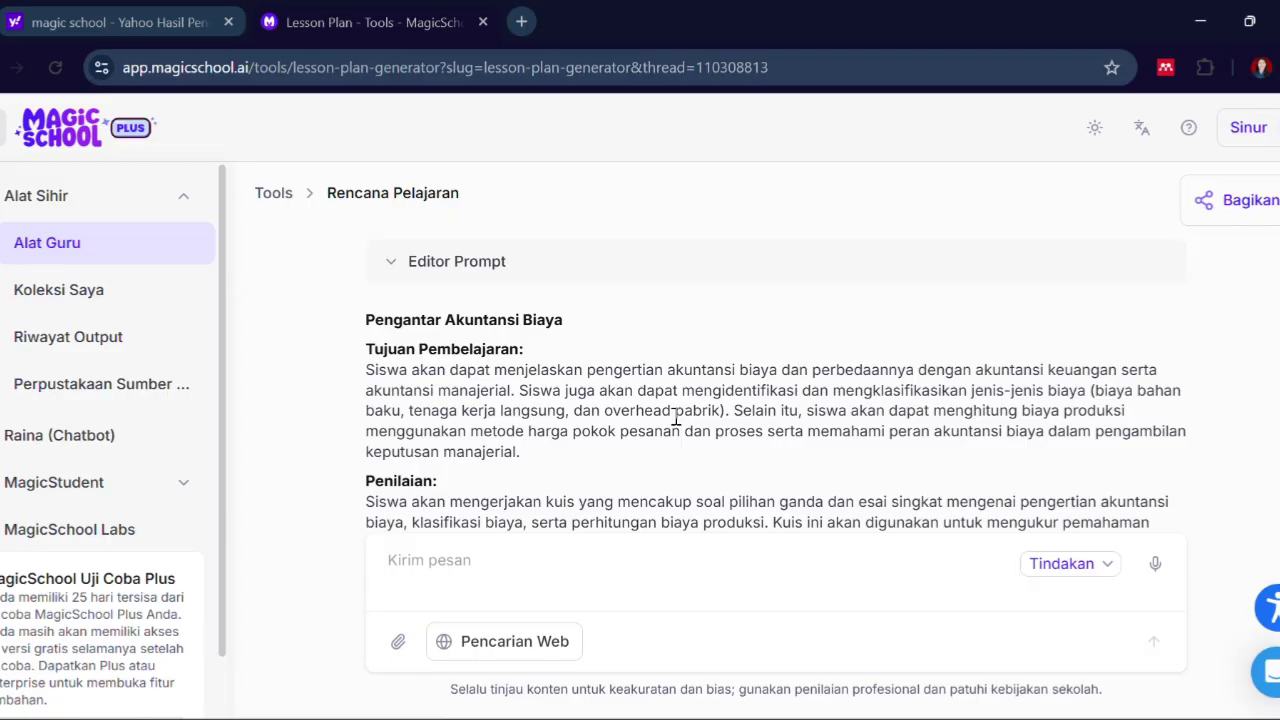
pyautogui.scroll(-1, 676, 422)
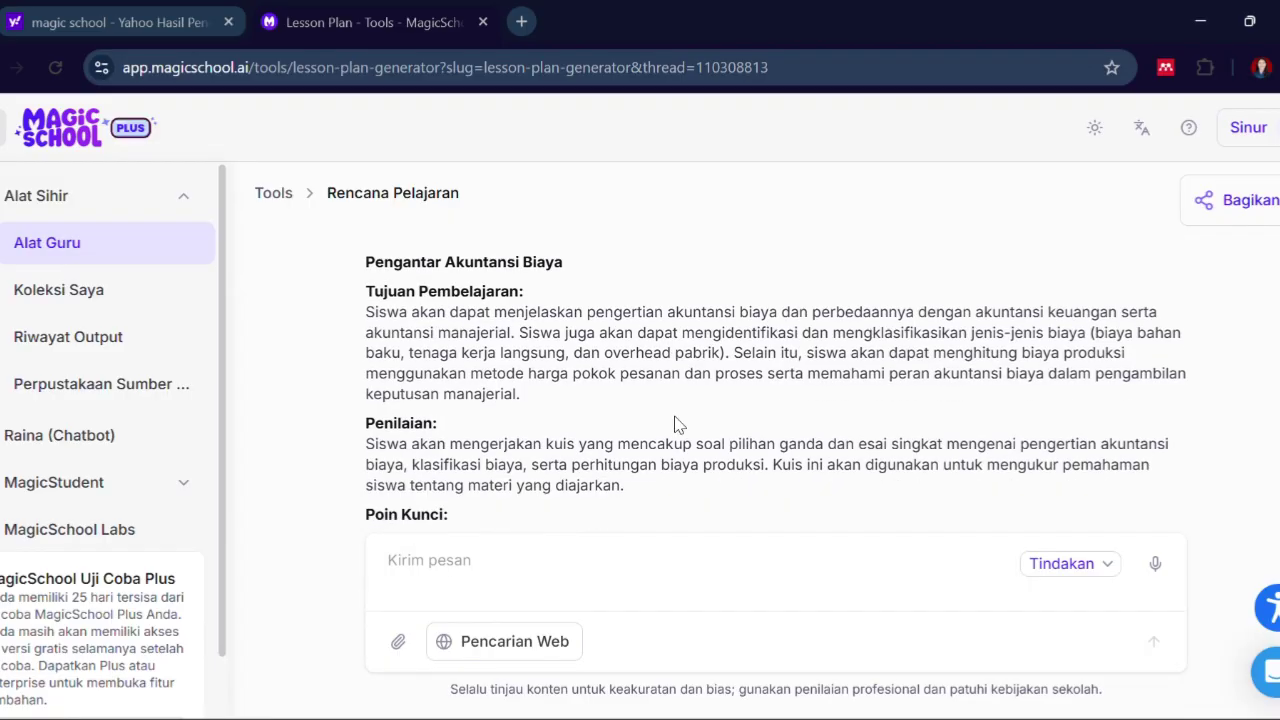
pyautogui.scroll(-15, 675, 424)
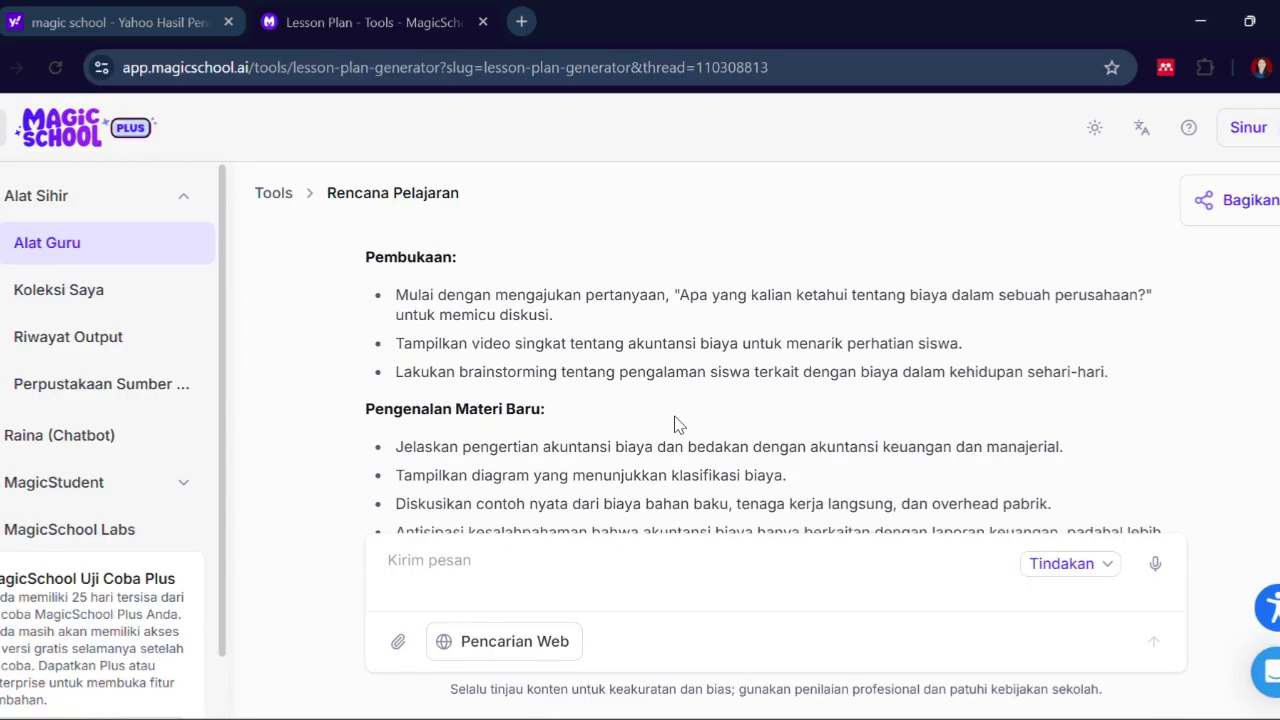
pyautogui.scroll(15, 675, 424)
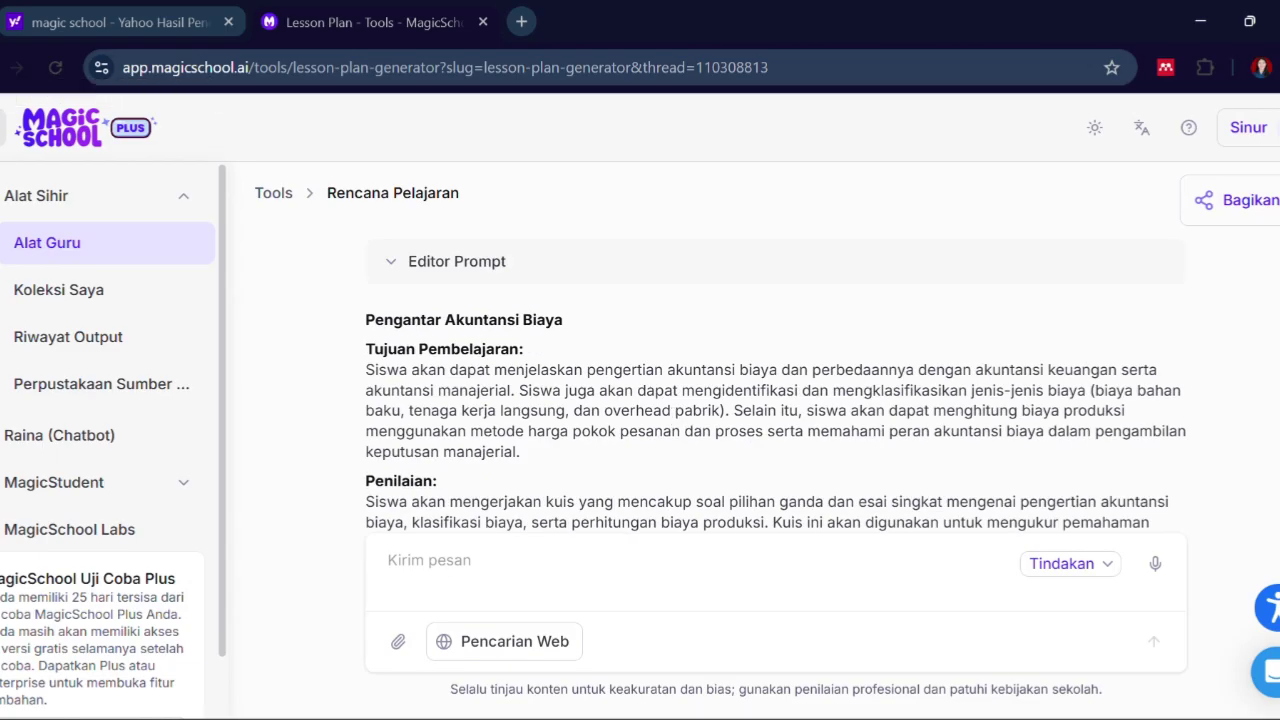
pyautogui.click(1, 68)
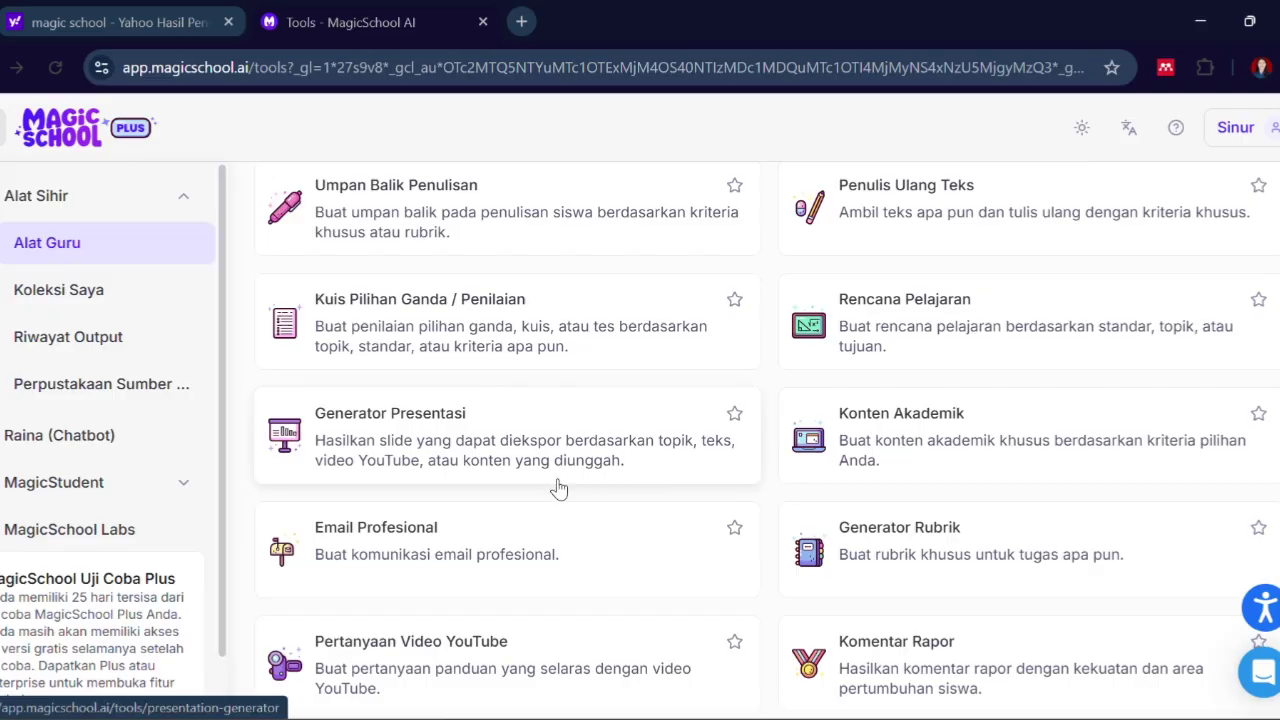
# Browse the teacher tools list and open the Generator Presentasi tool.
pyautogui.scroll(-3, 560, 488)
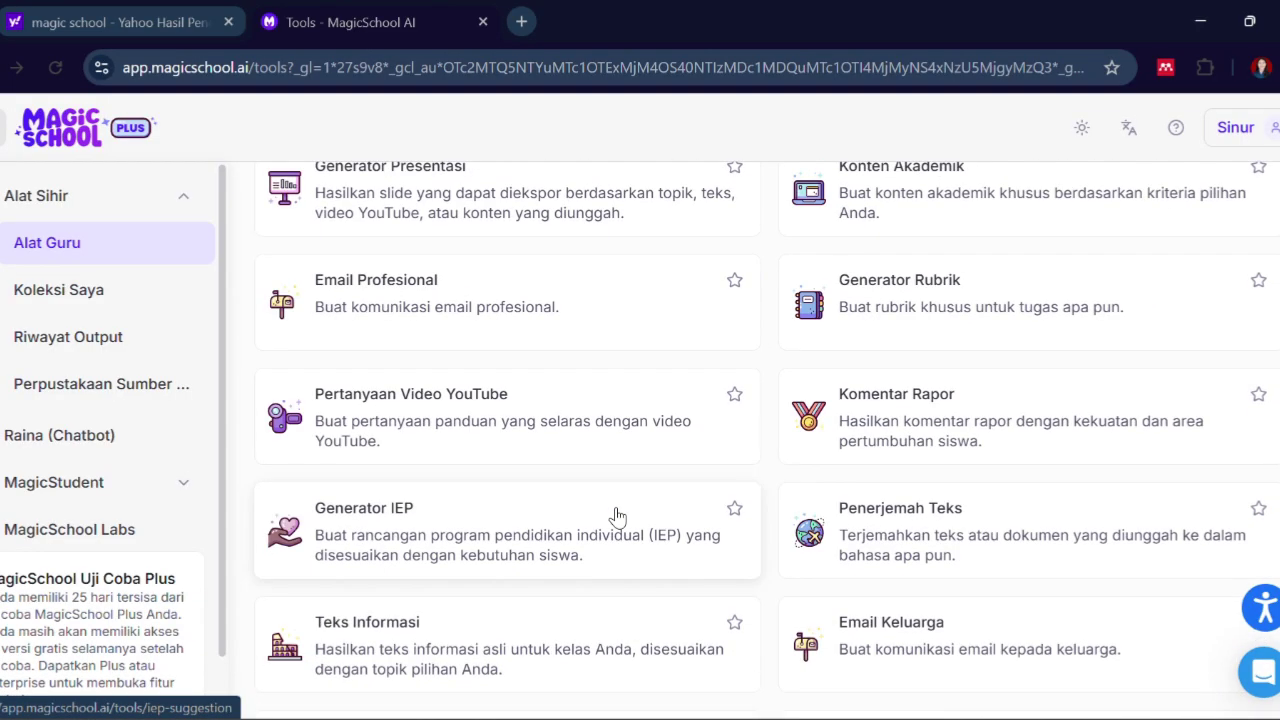
pyautogui.scroll(-1, 617, 515)
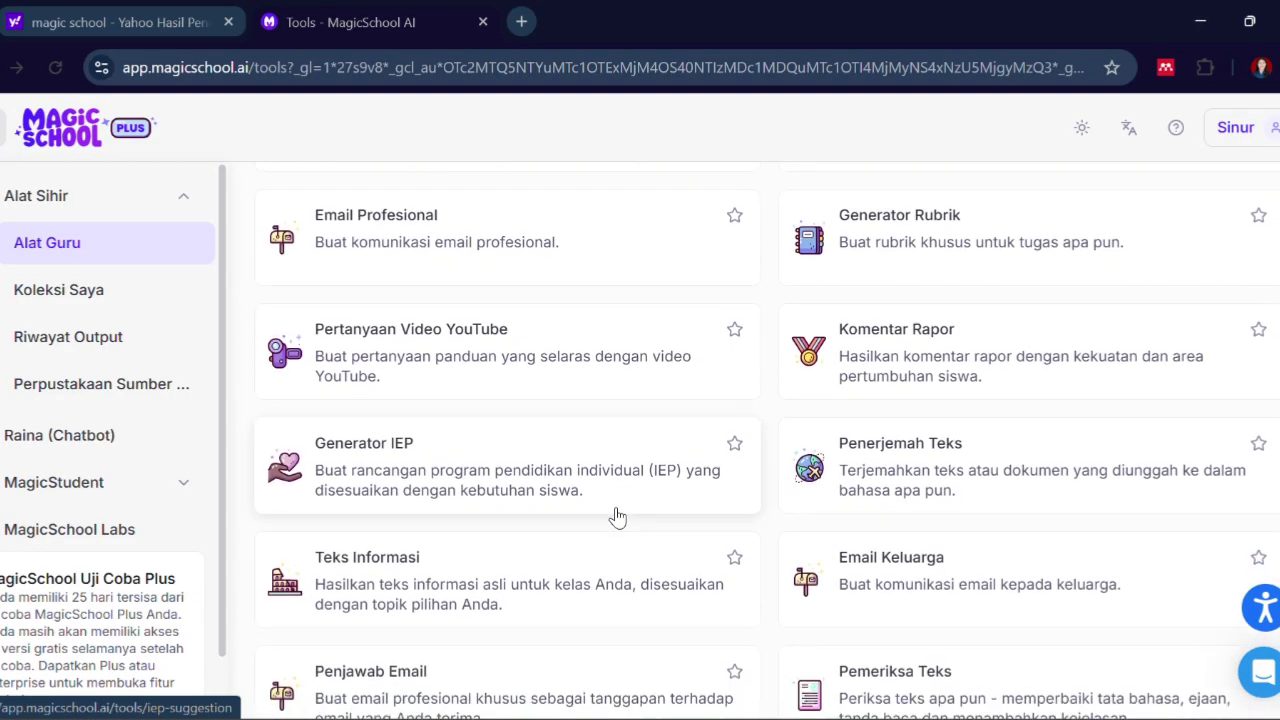
pyautogui.scroll(3, 617, 515)
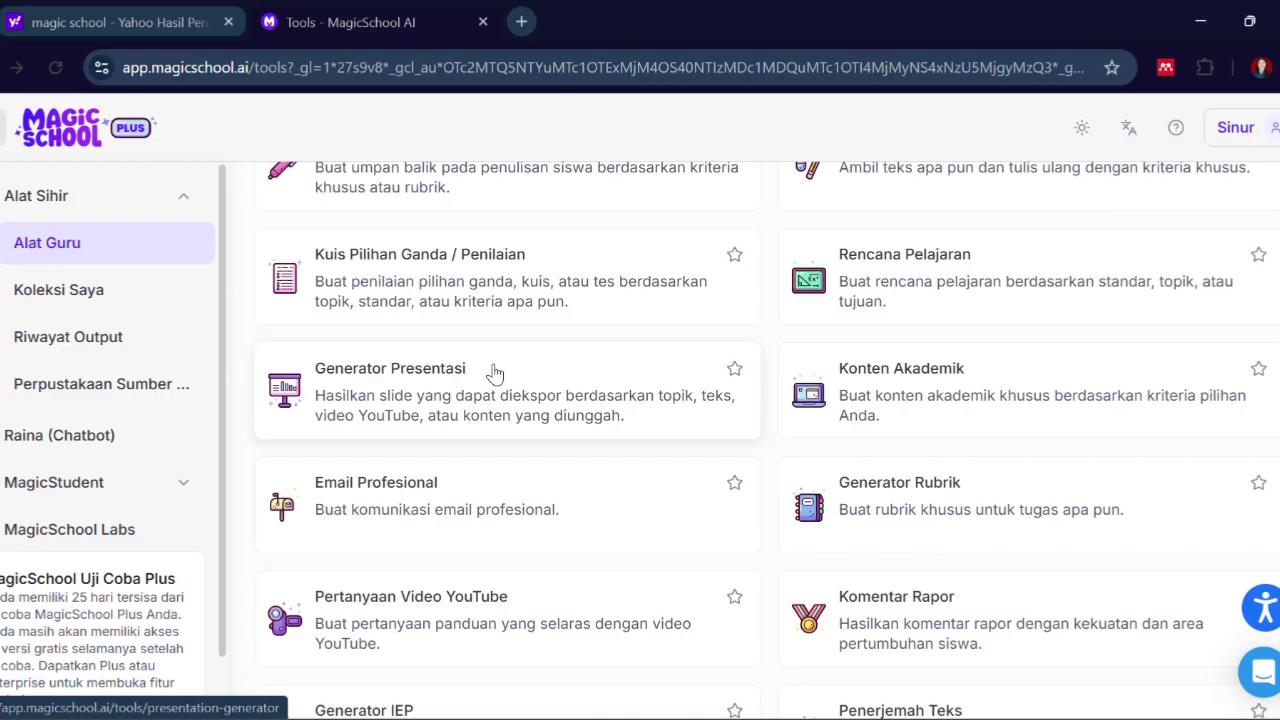
pyautogui.click(494, 373)
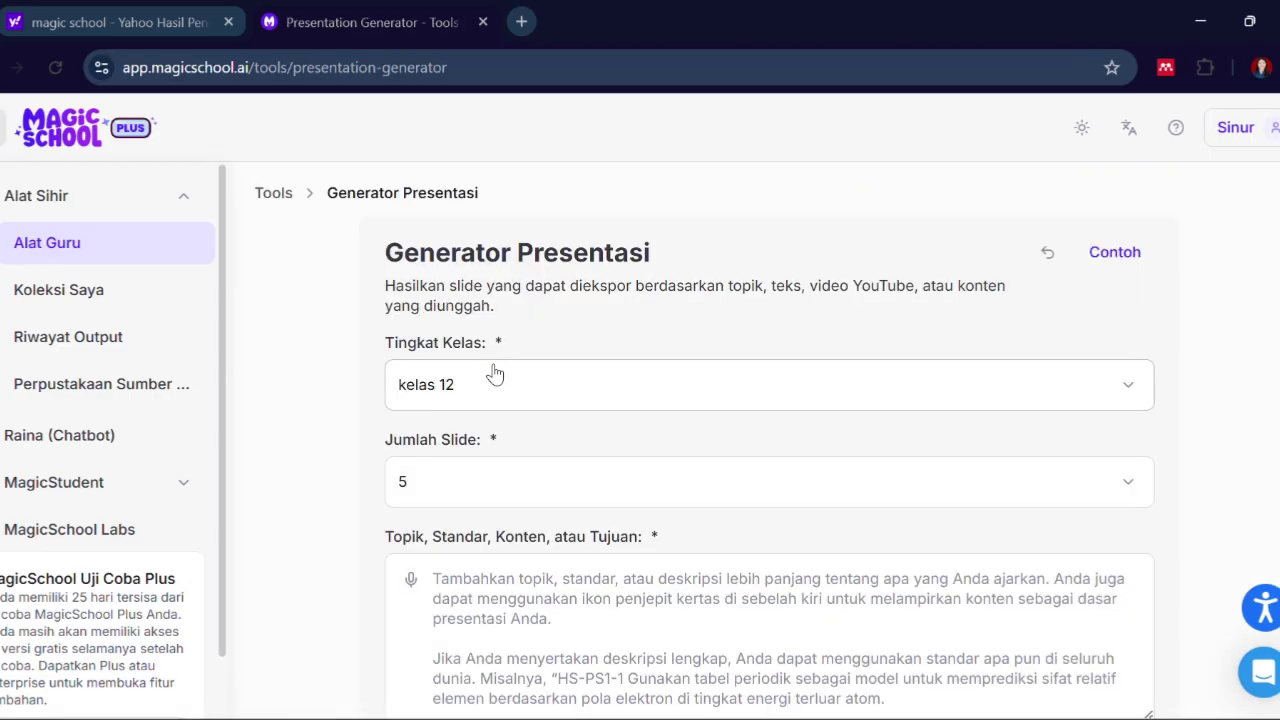
# Set Jumlah Slide to 10 for the kelas 12 presentation and dismiss the WhatsApp notification.
pyautogui.scroll(-1, 505, 380)
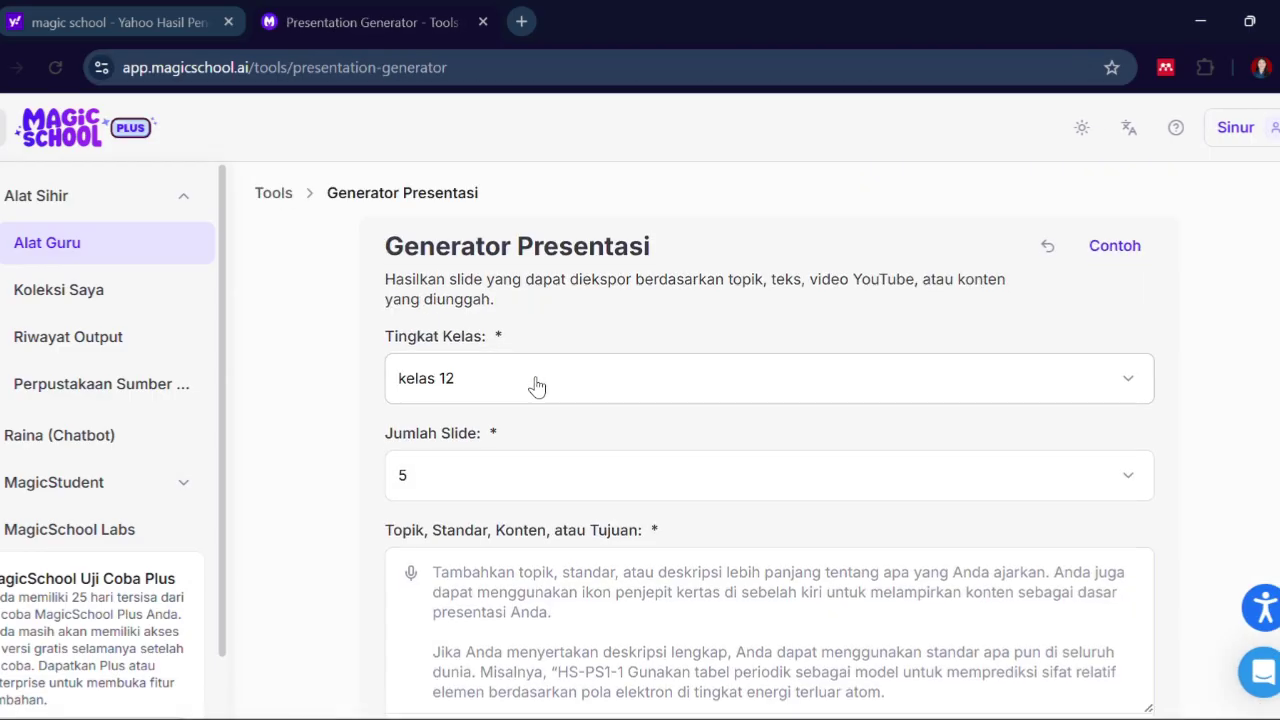
pyautogui.scroll(-4, 526, 370)
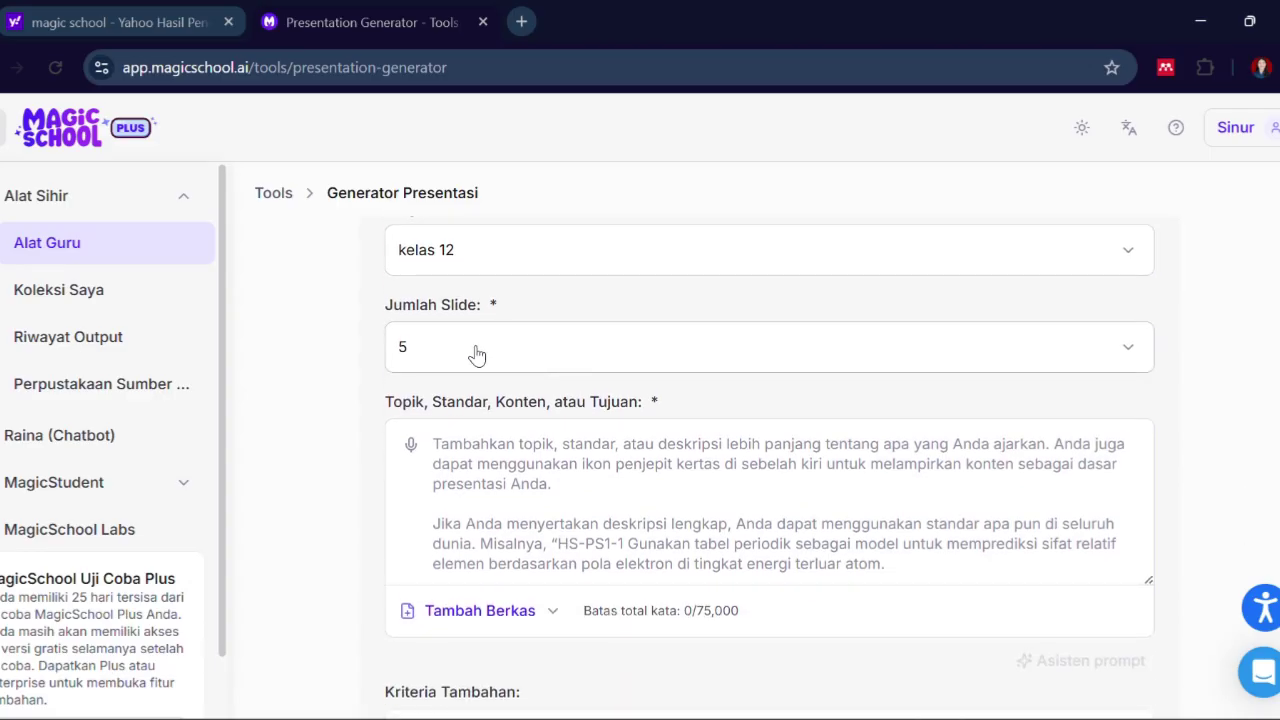
pyautogui.click(476, 353)
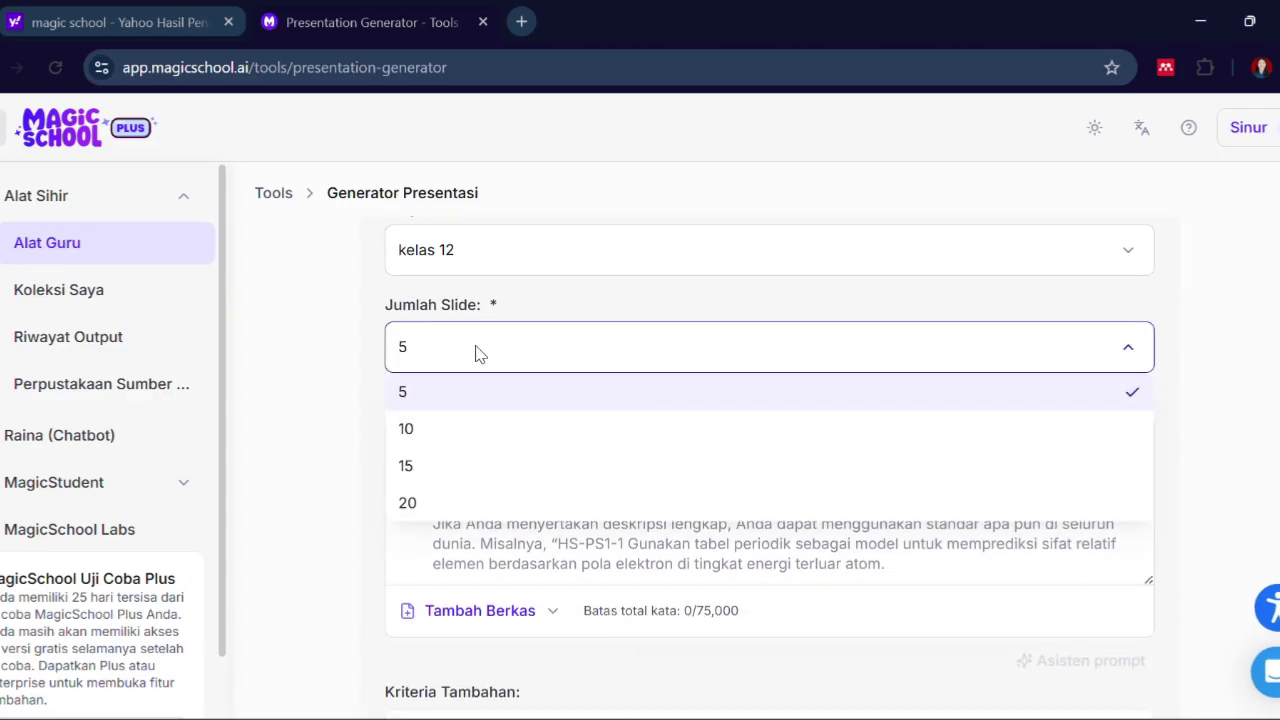
pyautogui.click(424, 430)
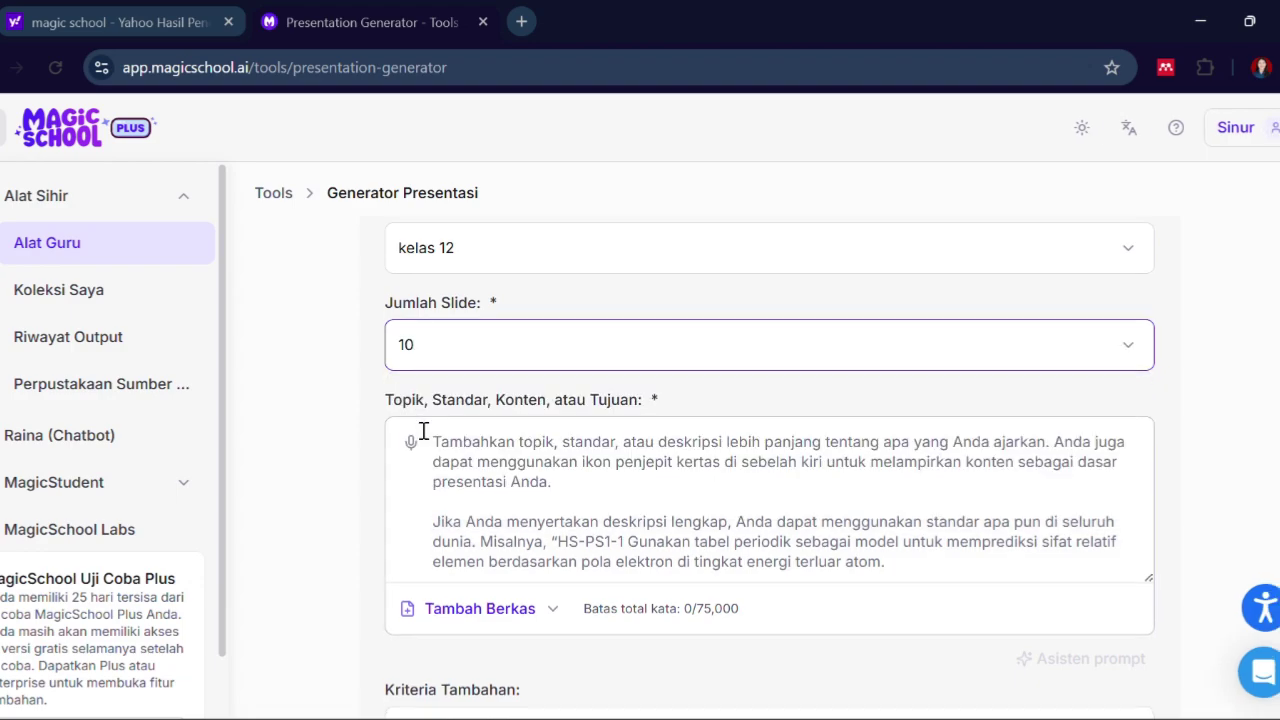
pyautogui.scroll(-1, 424, 430)
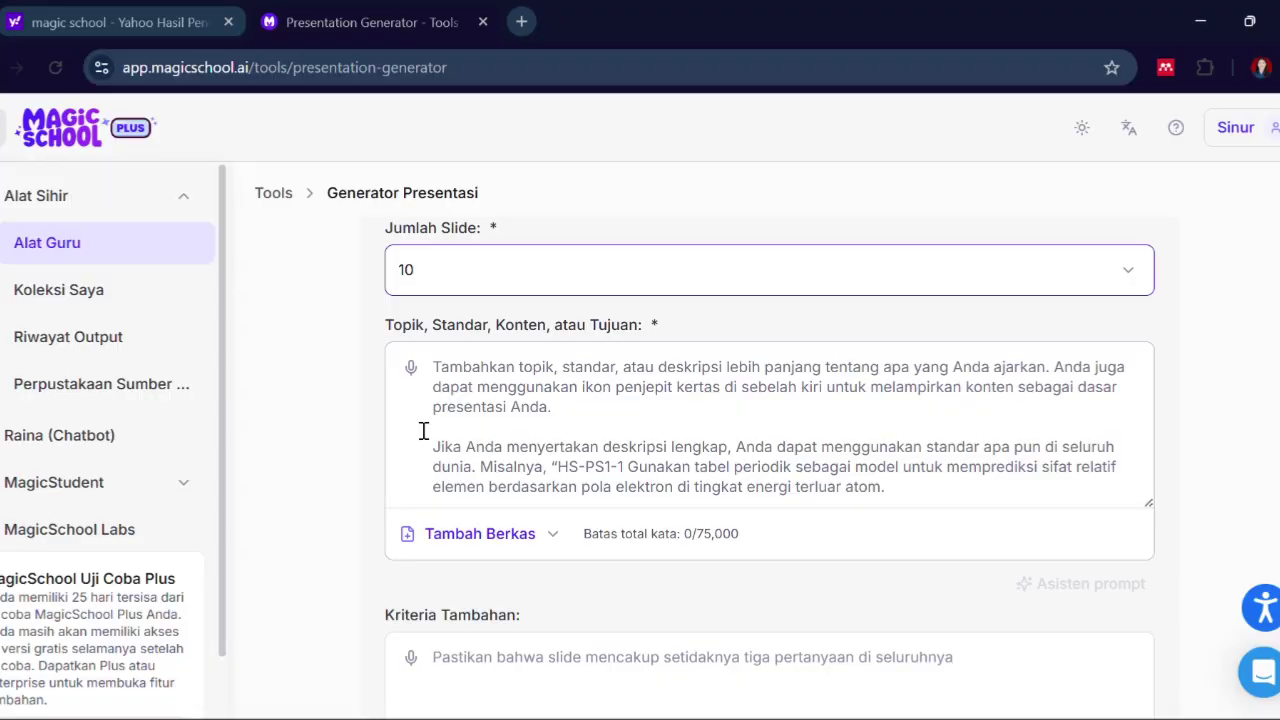
pyautogui.scroll(-1, 424, 430)
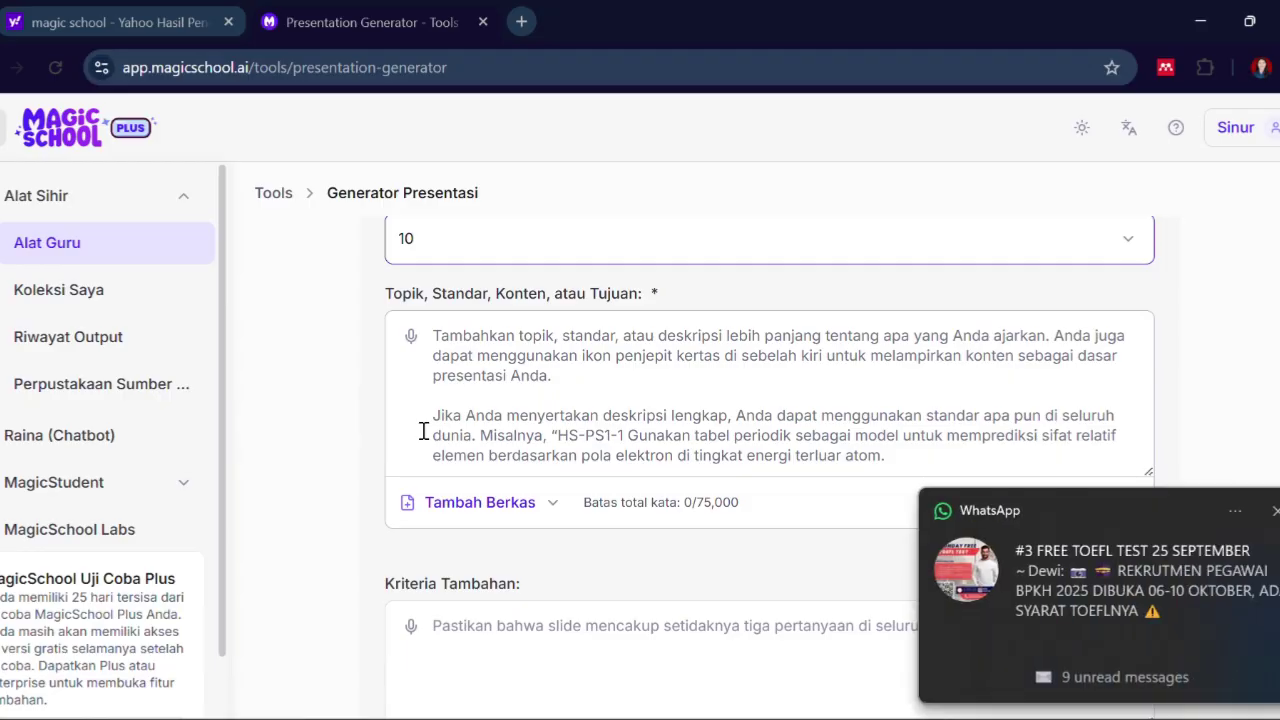
pyautogui.click(1276, 512)
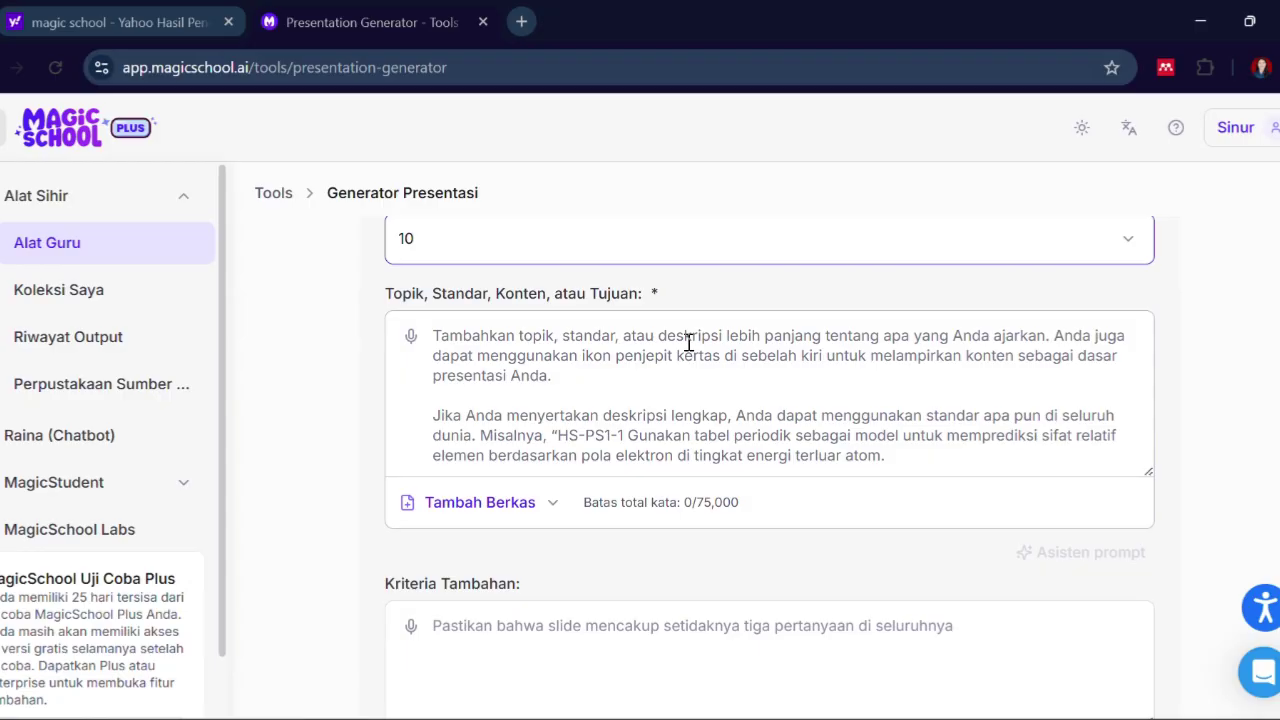
# Copy the Akuntansi Biaya notes from Topik through Tujuan Pembelajaran in Notepad into the Topik, Standar, Konten, atau Tujuan field.
pyautogui.scroll(-1, 688, 343)
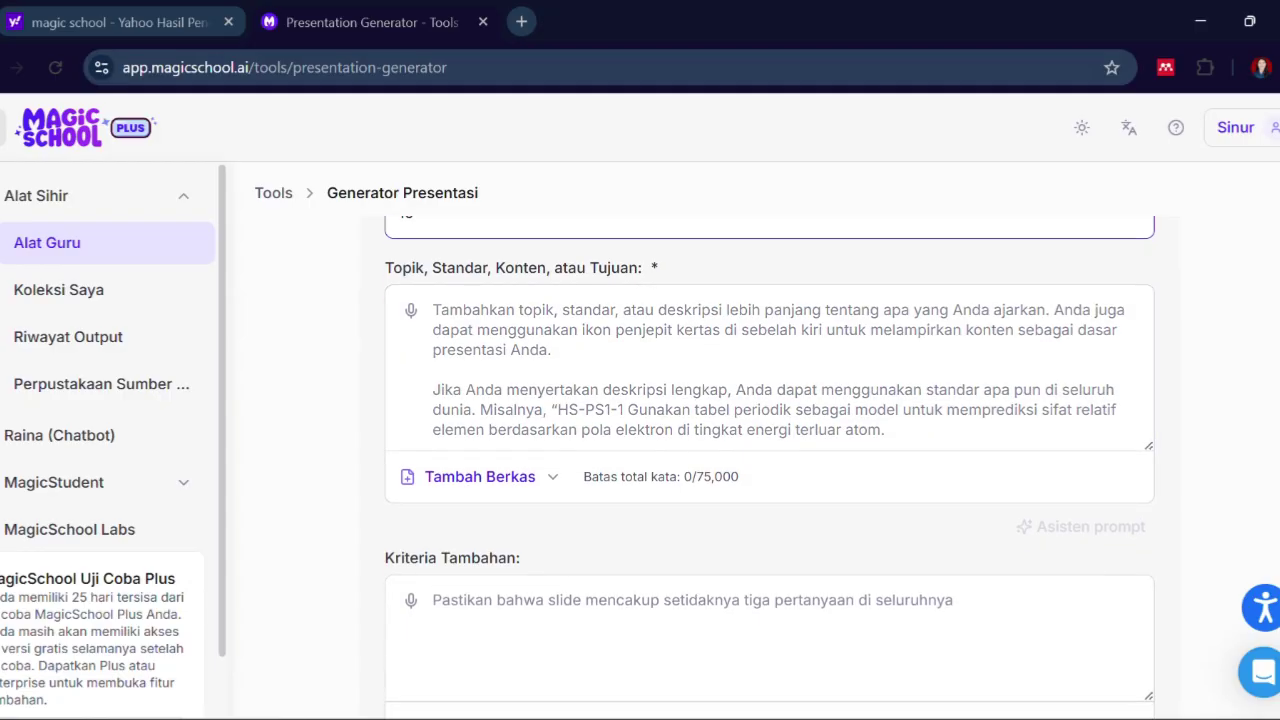
pyautogui.click(718, 625)
pyautogui.scroll(-2, 318, 310)
pyautogui.scroll(-2, 318, 310)
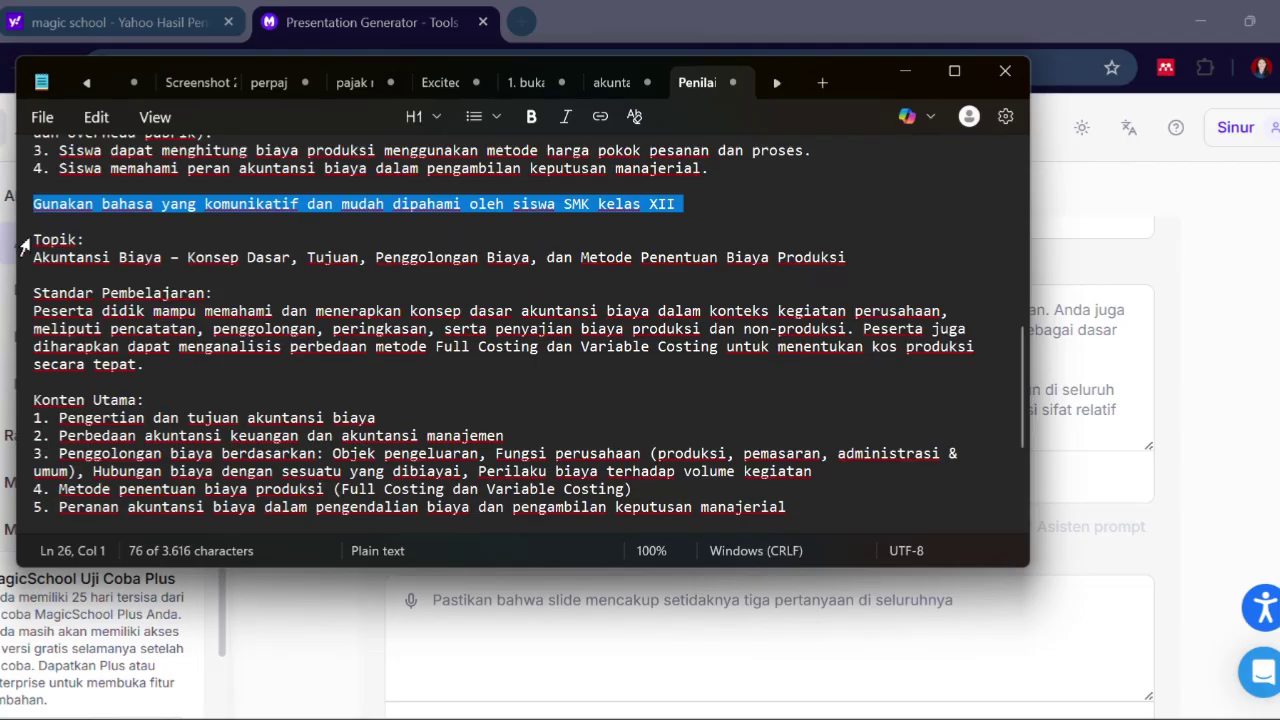
pyautogui.moveTo(34, 239); pyautogui.dragTo(973, 390)
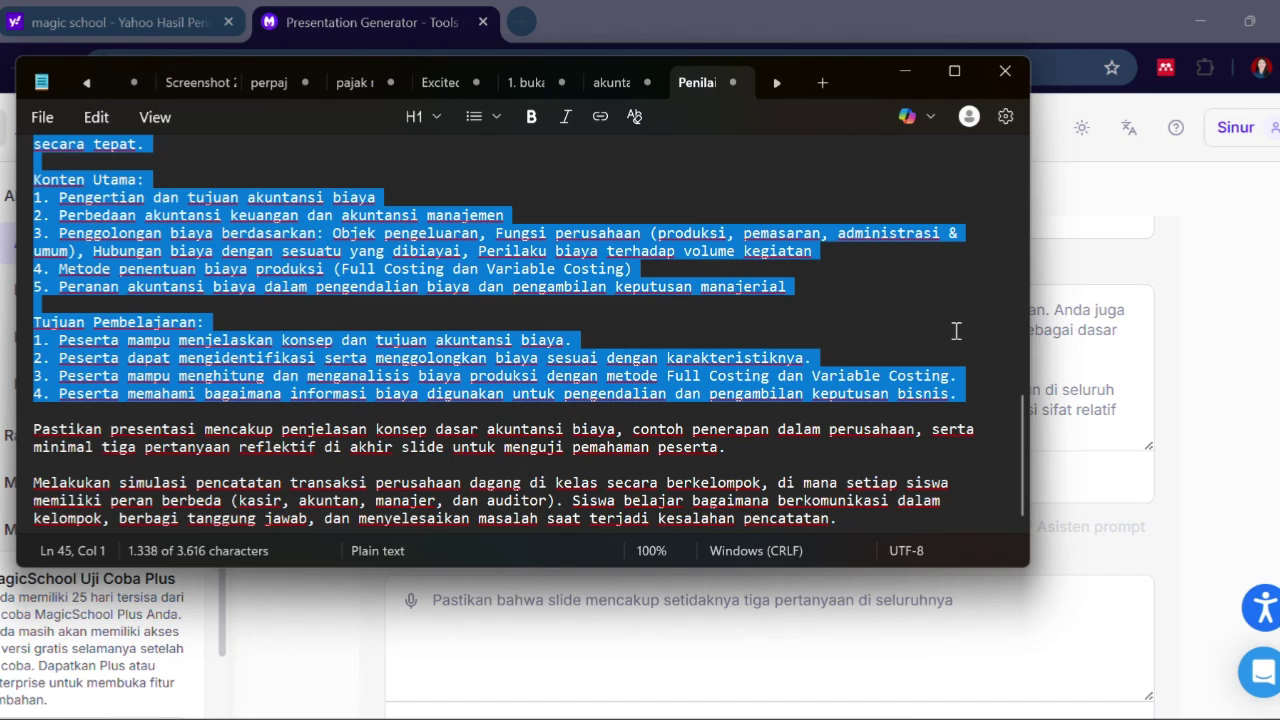
pyautogui.click(904, 72)
pyautogui.click(619, 305)
pyautogui.hotkey('ctrl', 'v')
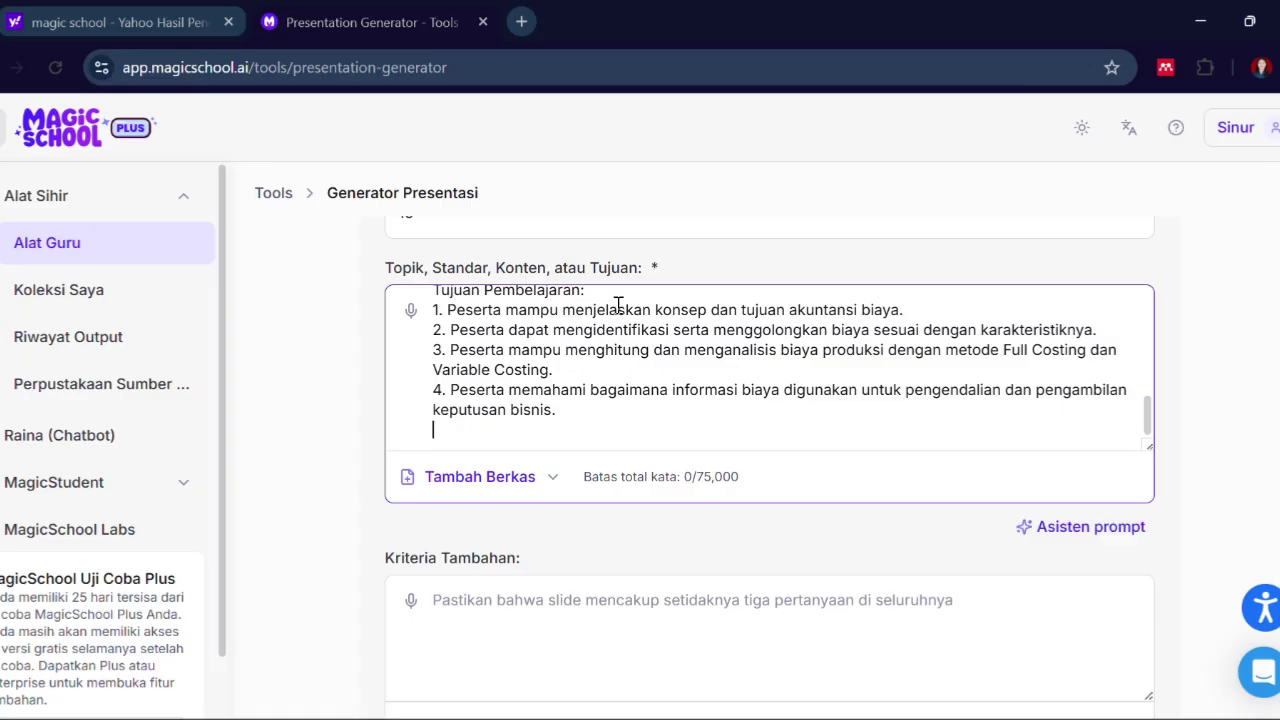
# Review the pasted topic, learning standard, main content and objectives in the presentation form.
pyautogui.scroll(2, 619, 305)
pyautogui.scroll(5, 619, 305)
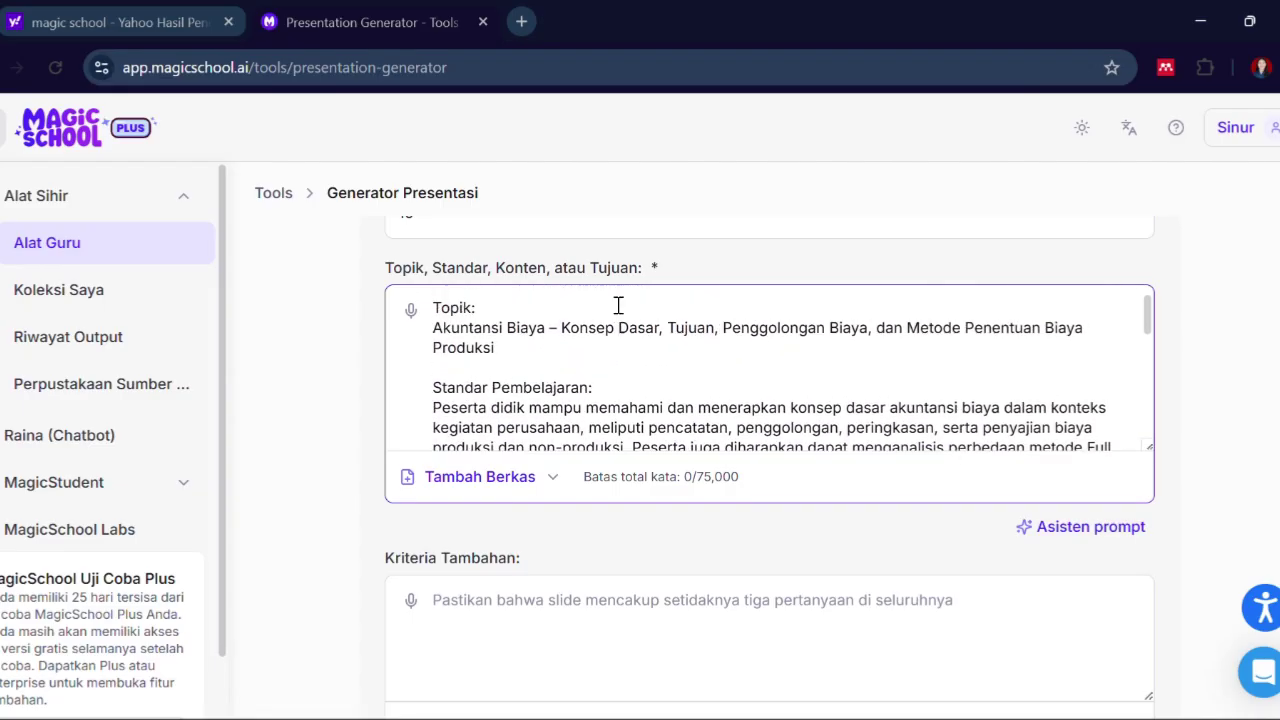
pyautogui.scroll(-9, 619, 305)
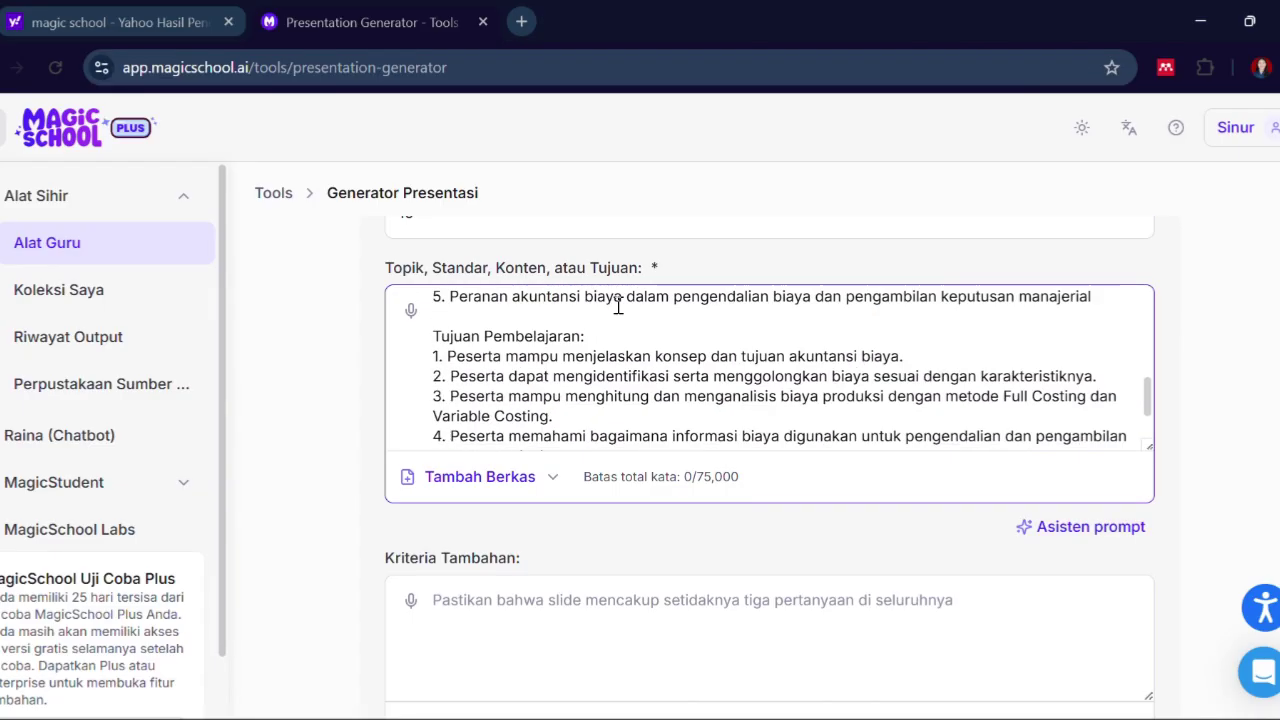
pyautogui.scroll(6, 618, 304)
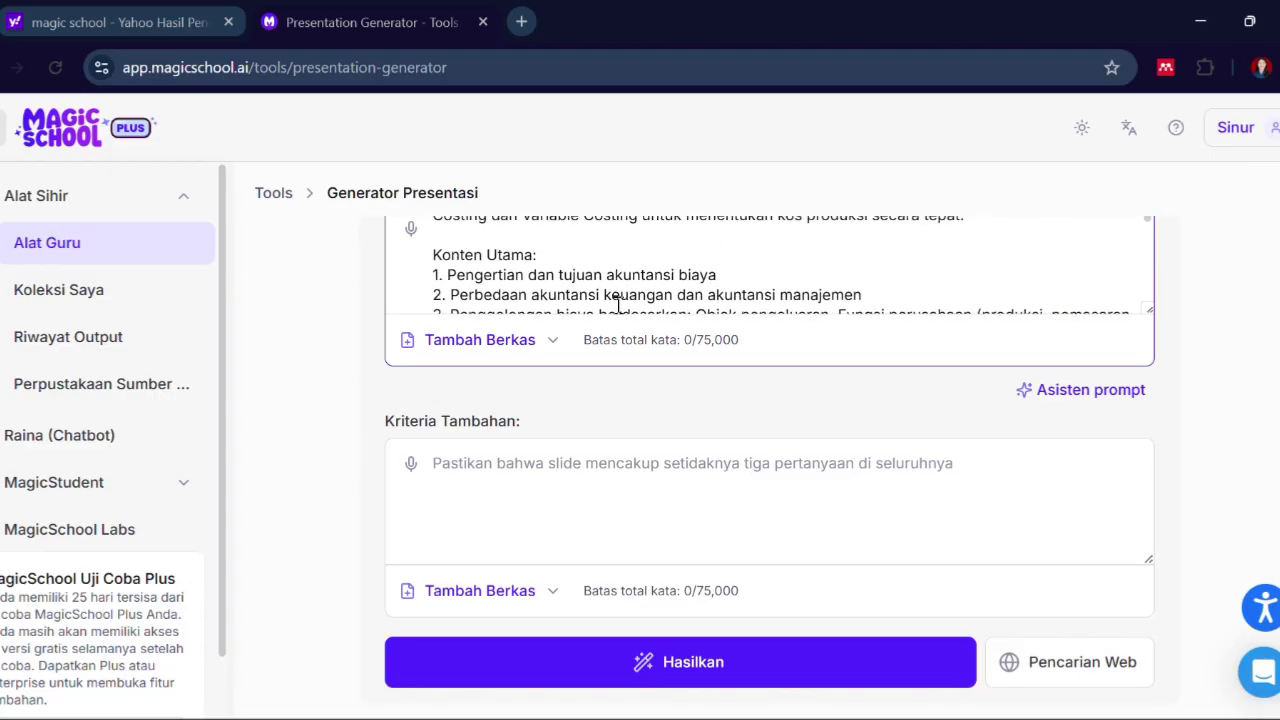
pyautogui.scroll(1, 618, 305)
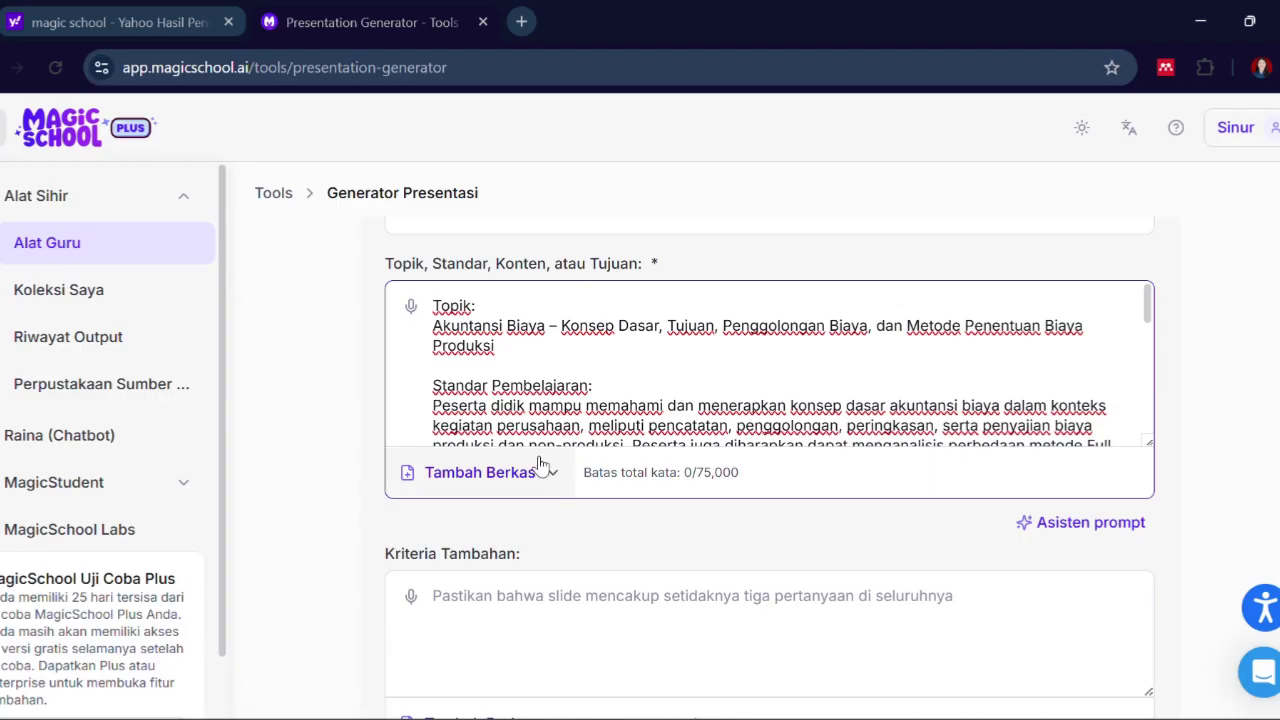
pyautogui.scroll(-10, 492, 347)
pyautogui.scroll(-2, 494, 347)
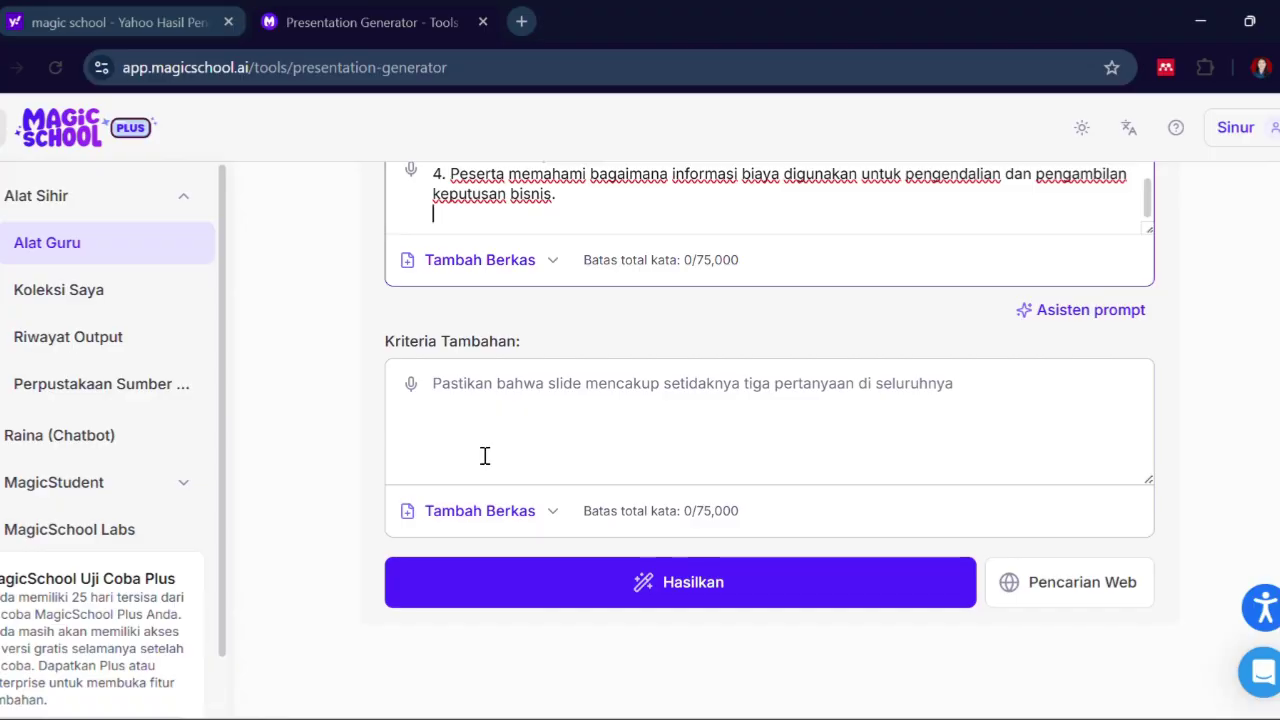
# Copy the Notepad paragraph starting "Pastikan presentasi mencakup penjelasan konsep dasar akuntansi biaya" into the Kriteria Tambahan field.
pyautogui.moveTo(718, 719)
pyautogui.click(718, 640)
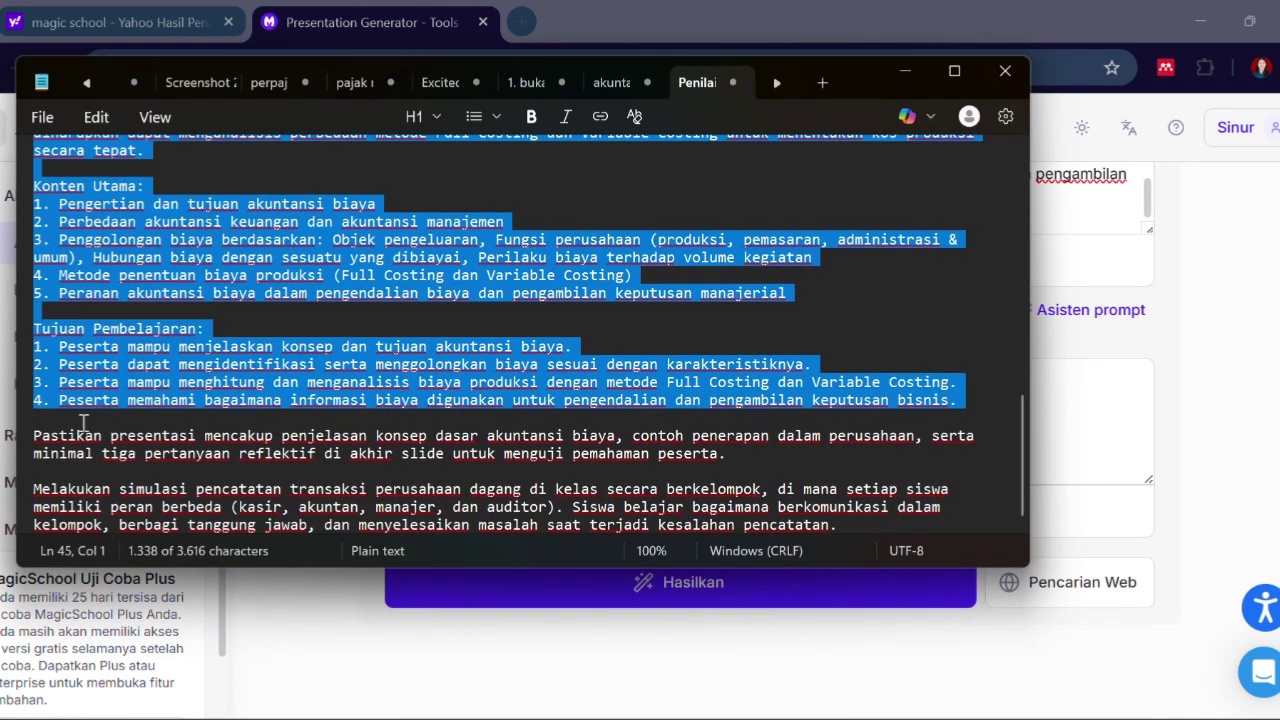
pyautogui.click(26, 440)
pyautogui.hotkey('shift', 'Down')
pyautogui.hotkey('shift', 'Down')
pyautogui.hotkey('shift', 'Up')
pyautogui.hotkey('shift', 'Down')
pyautogui.hotkey('ctrl', 'c')
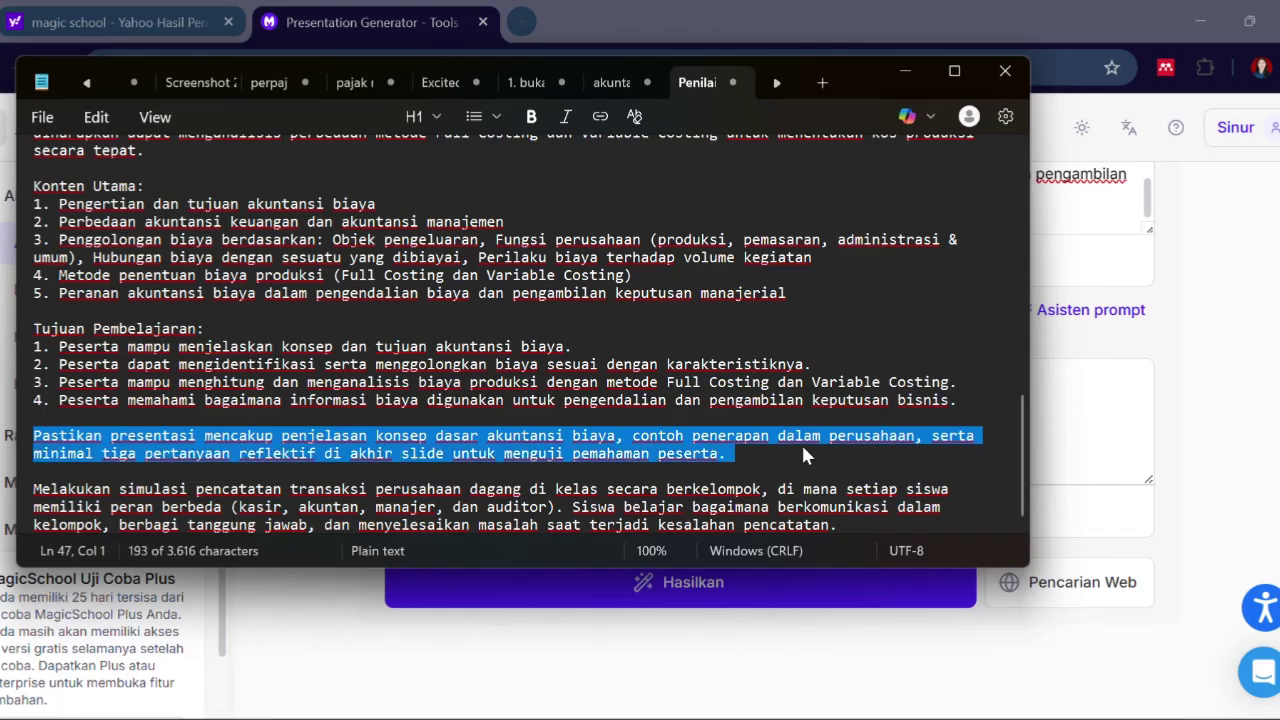
pyautogui.click(917, 68)
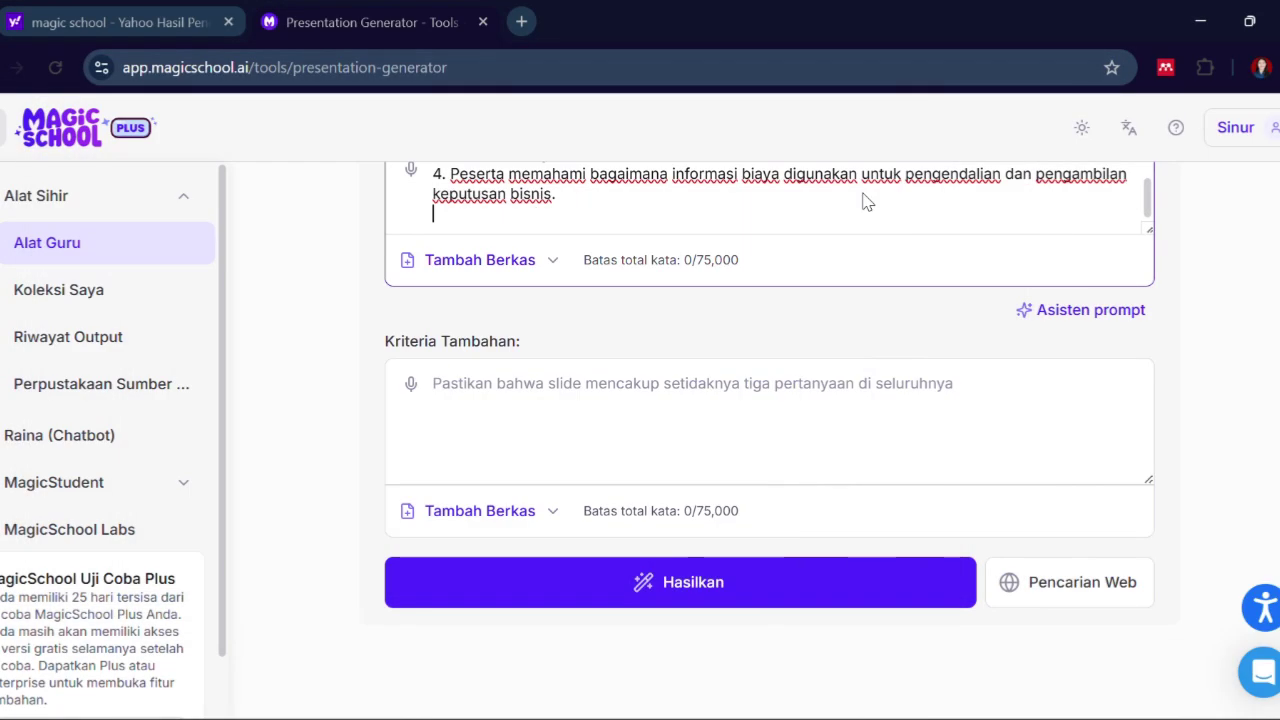
pyautogui.click(648, 381)
pyautogui.hotkey('ctrl', 'v')
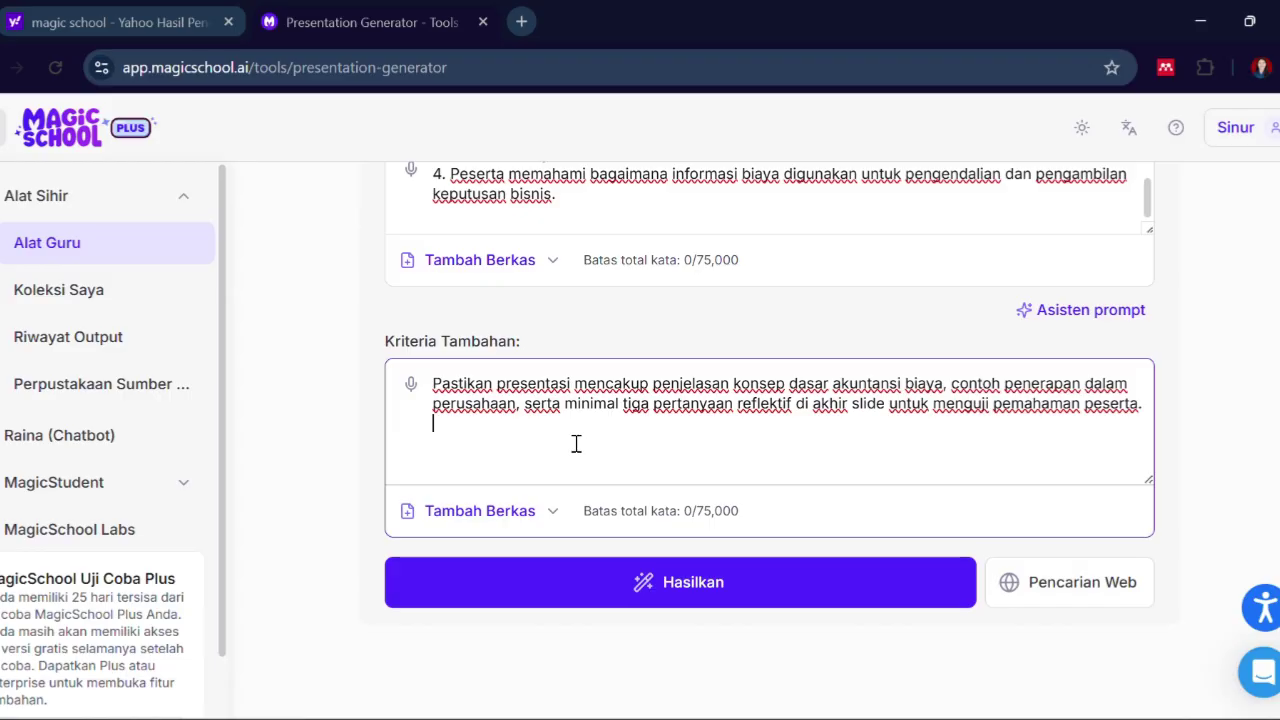
# Check the completed presentation form and generate the slides without web search.
pyautogui.scroll(3, 576, 443)
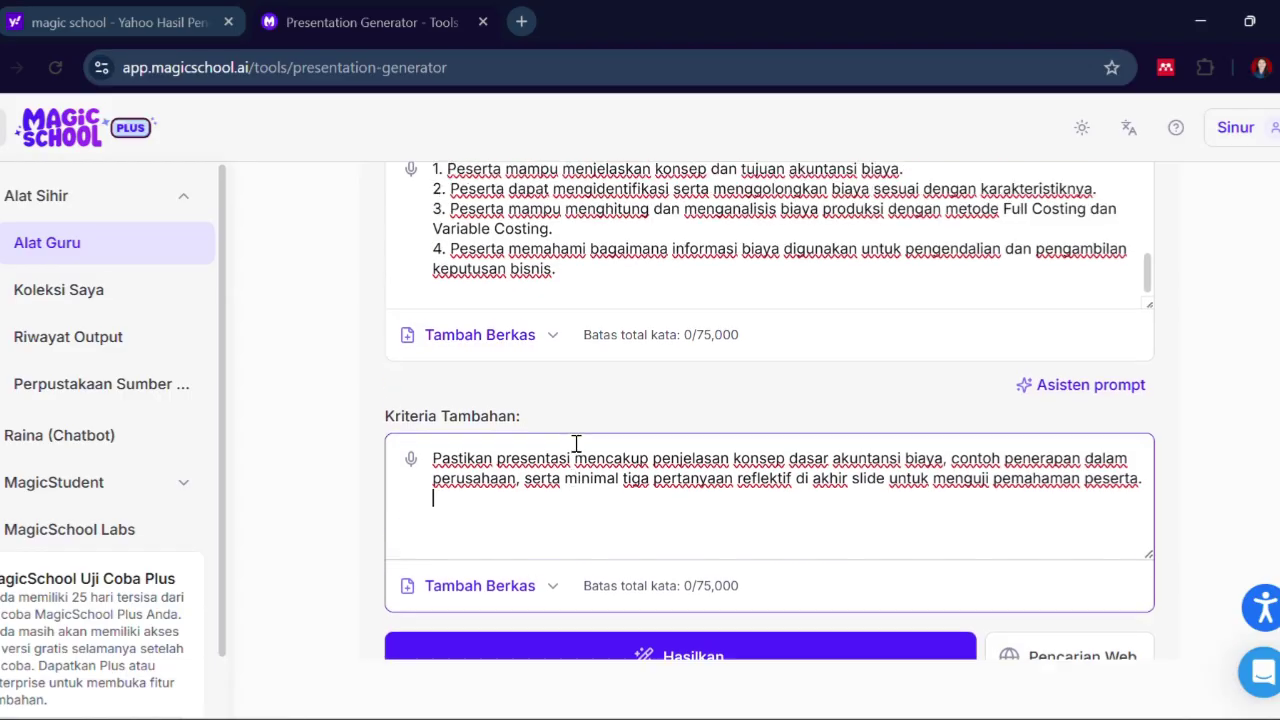
pyautogui.scroll(-3, 576, 443)
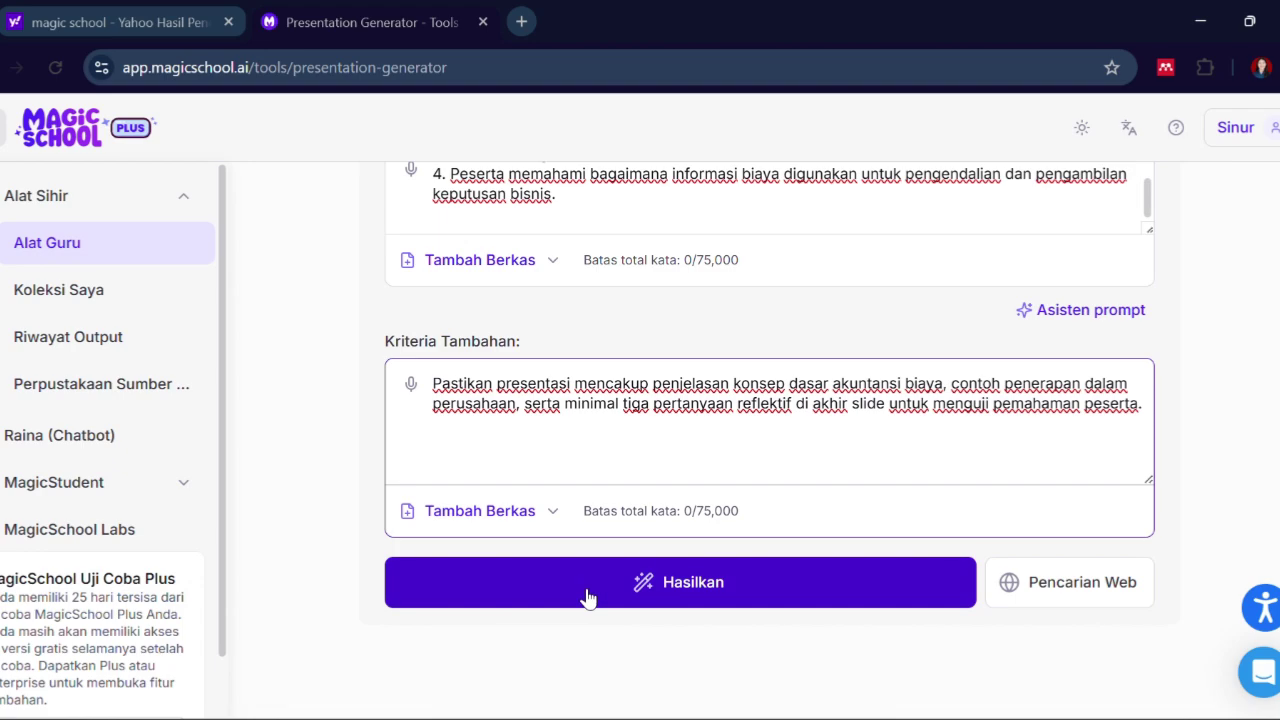
pyautogui.click(588, 597)
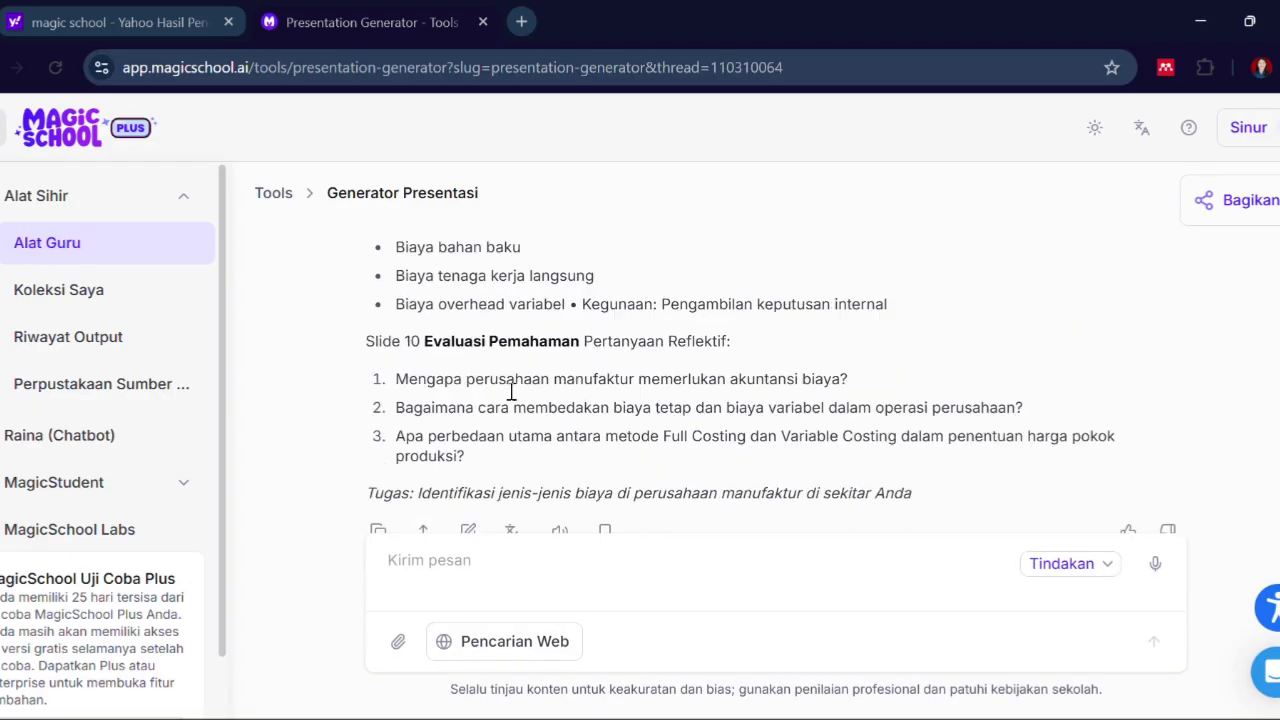
# Read through the generated Akuntansi Biaya slides from Slide 1 to Slide 10 and return to the teacher tools list.
pyautogui.scroll(18, 510, 400)
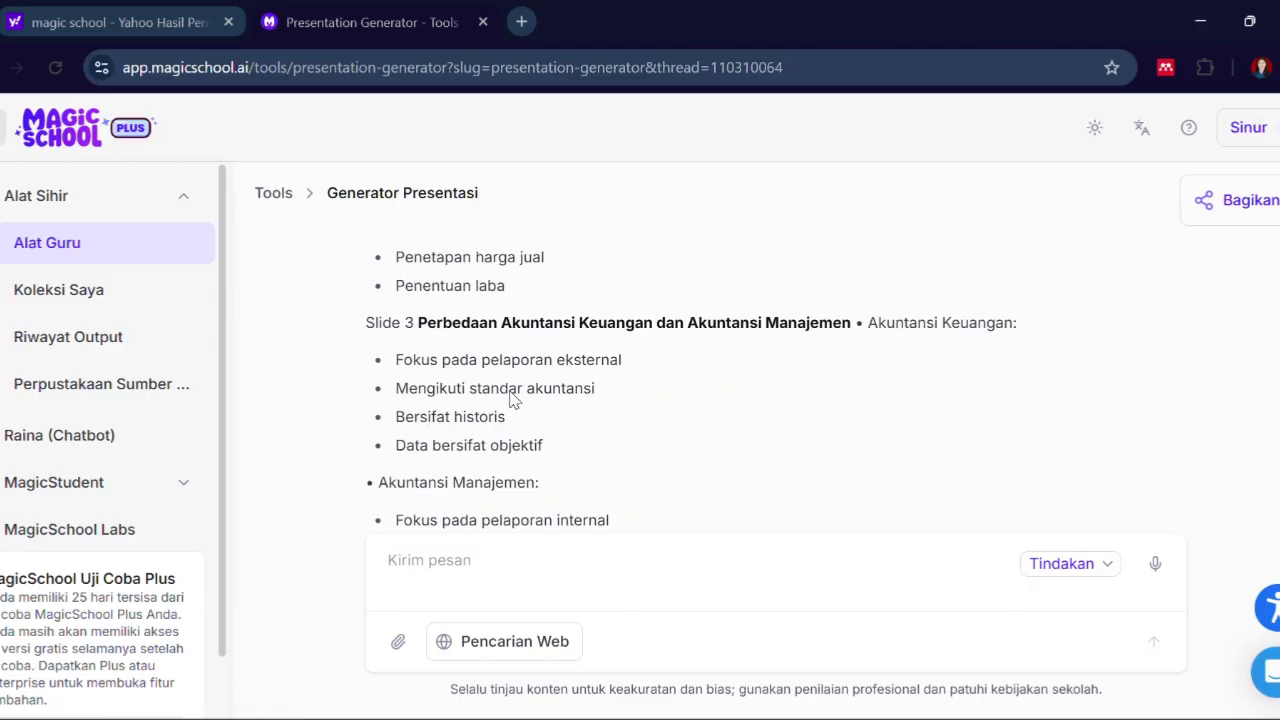
pyautogui.scroll(-1, 510, 400)
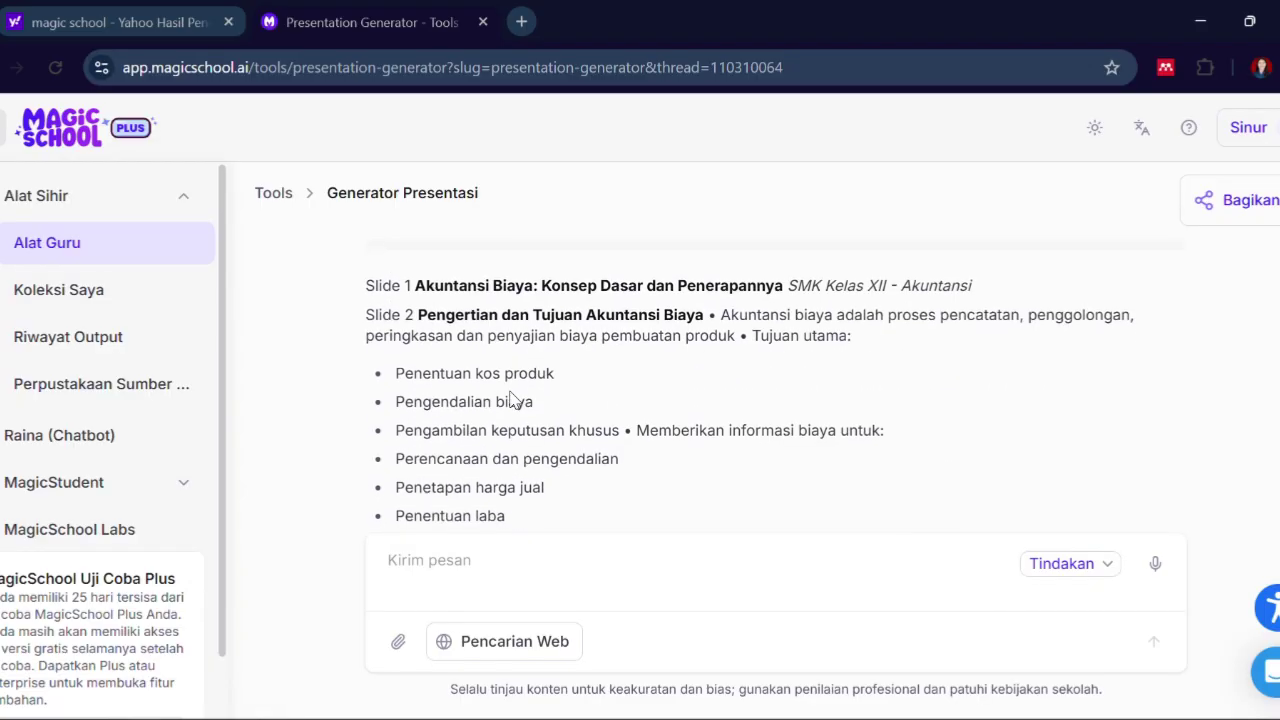
pyautogui.scroll(-15, 510, 400)
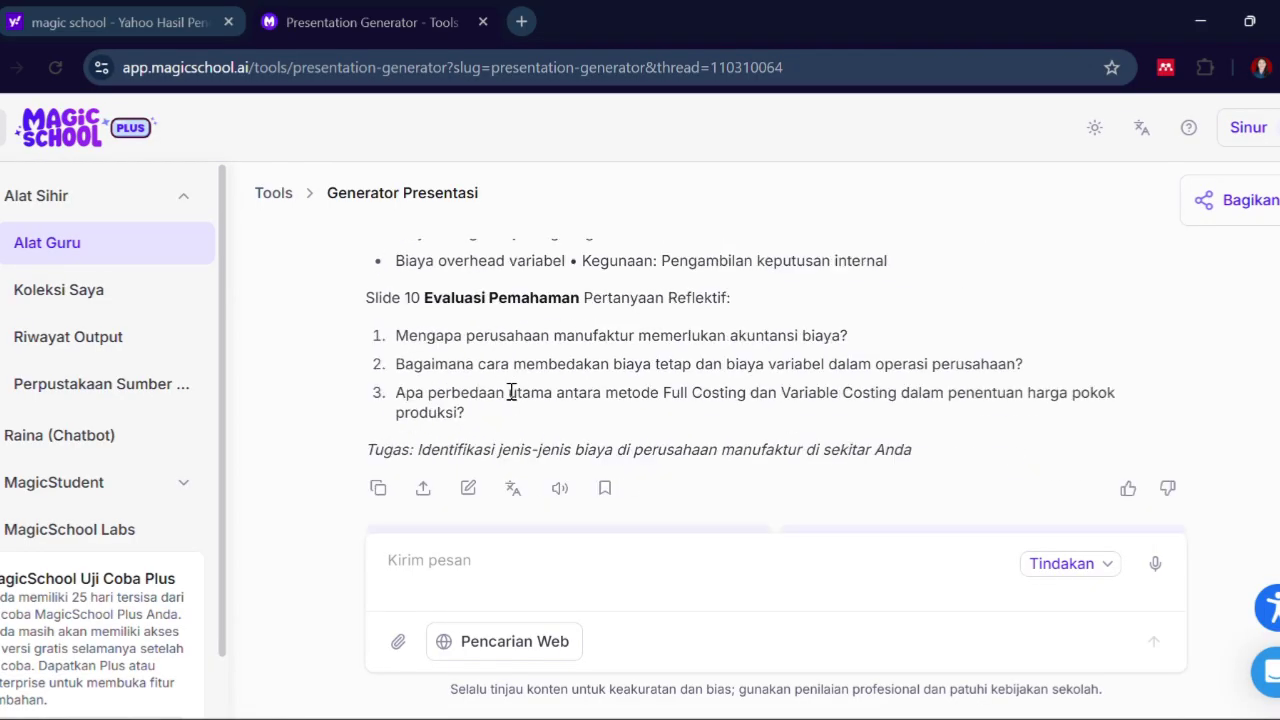
pyautogui.scroll(10, 510, 391)
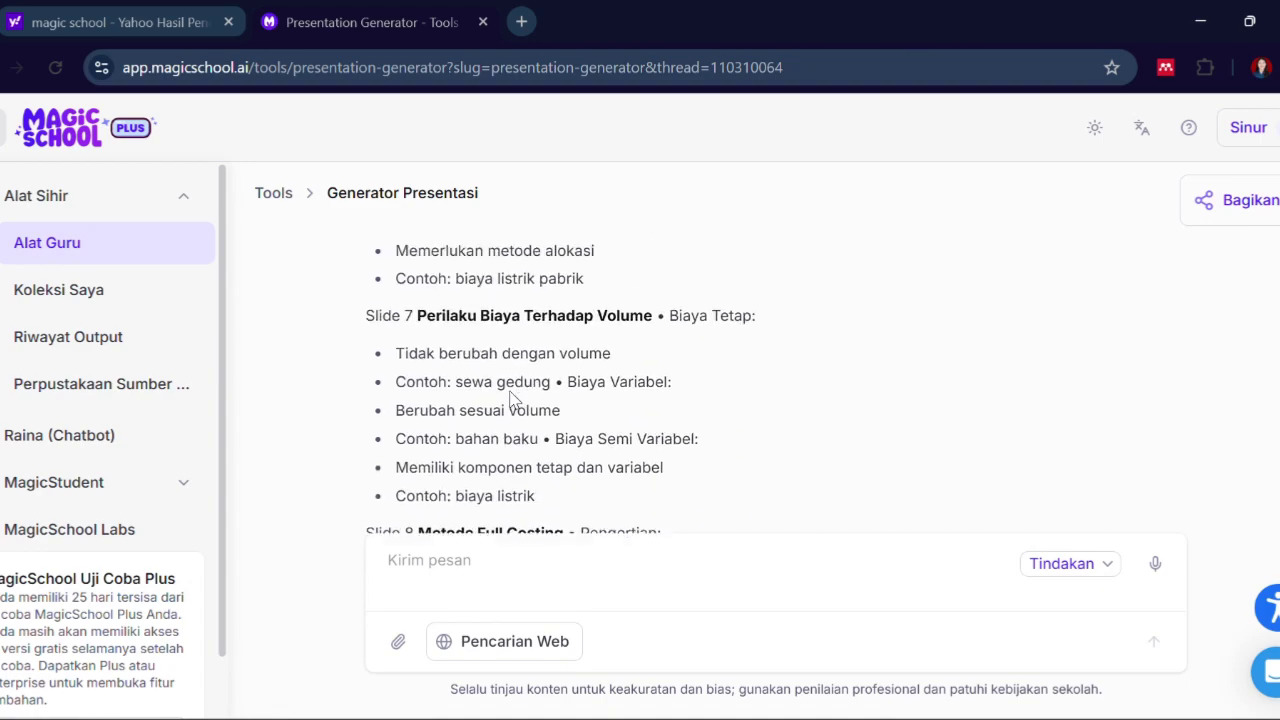
pyautogui.scroll(8, 510, 391)
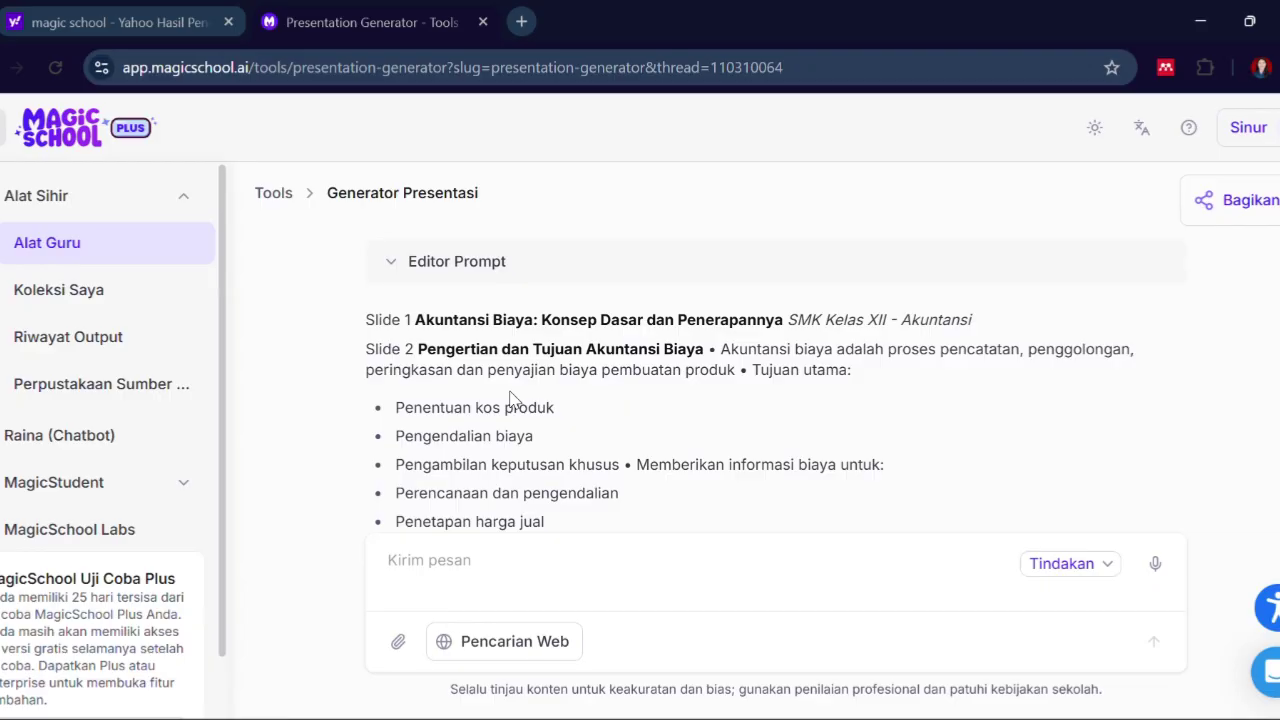
pyautogui.scroll(-8, 510, 398)
pyautogui.scroll(6, 511, 391)
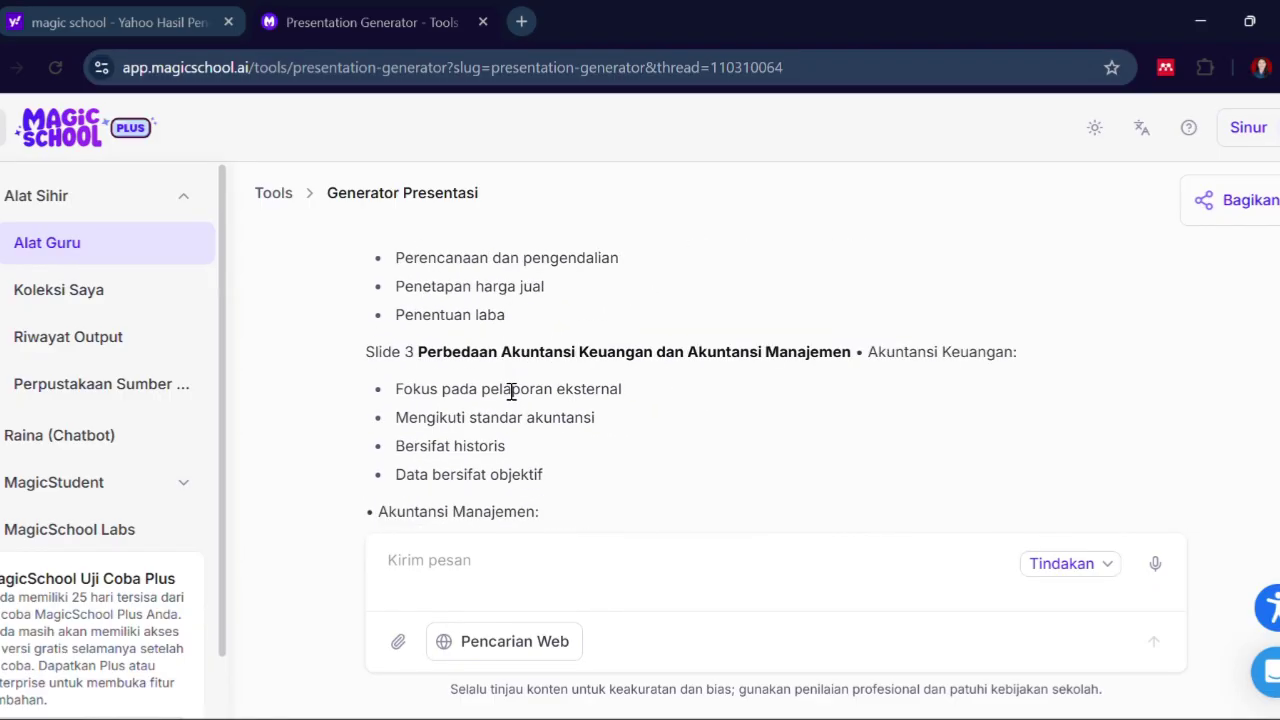
pyautogui.scroll(3, 511, 391)
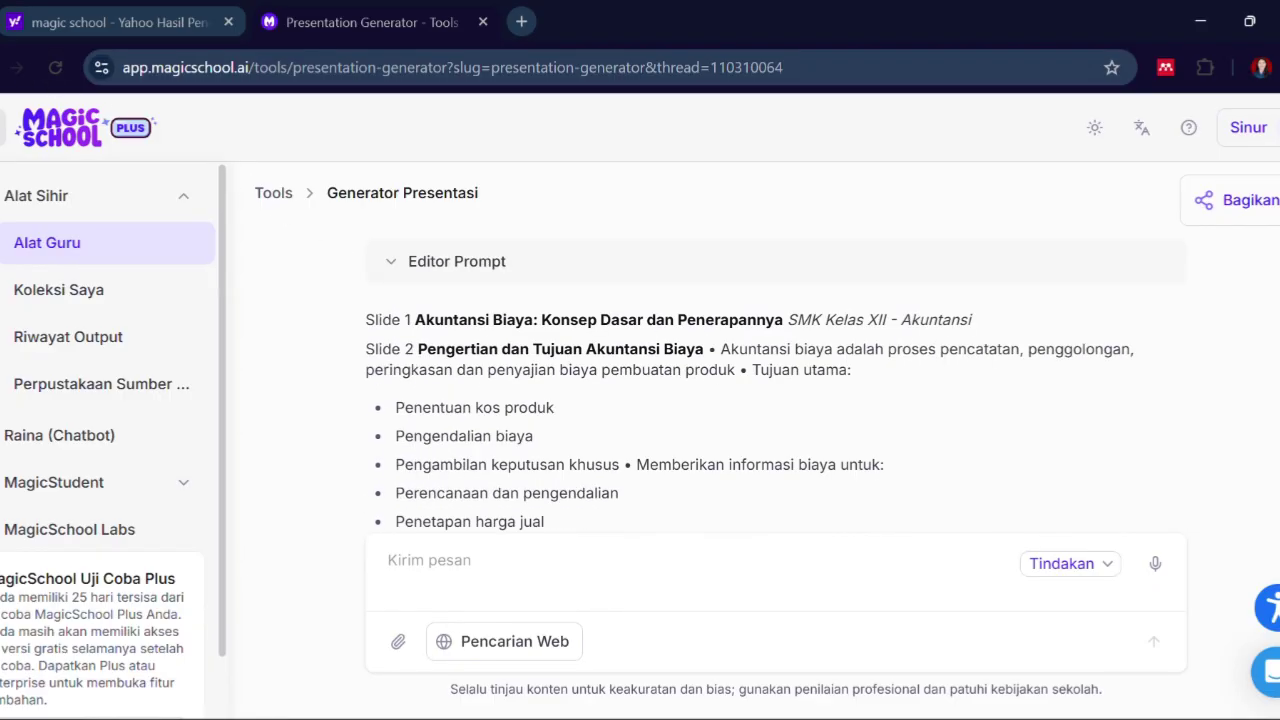
pyautogui.hotkey('alt', 'Left')
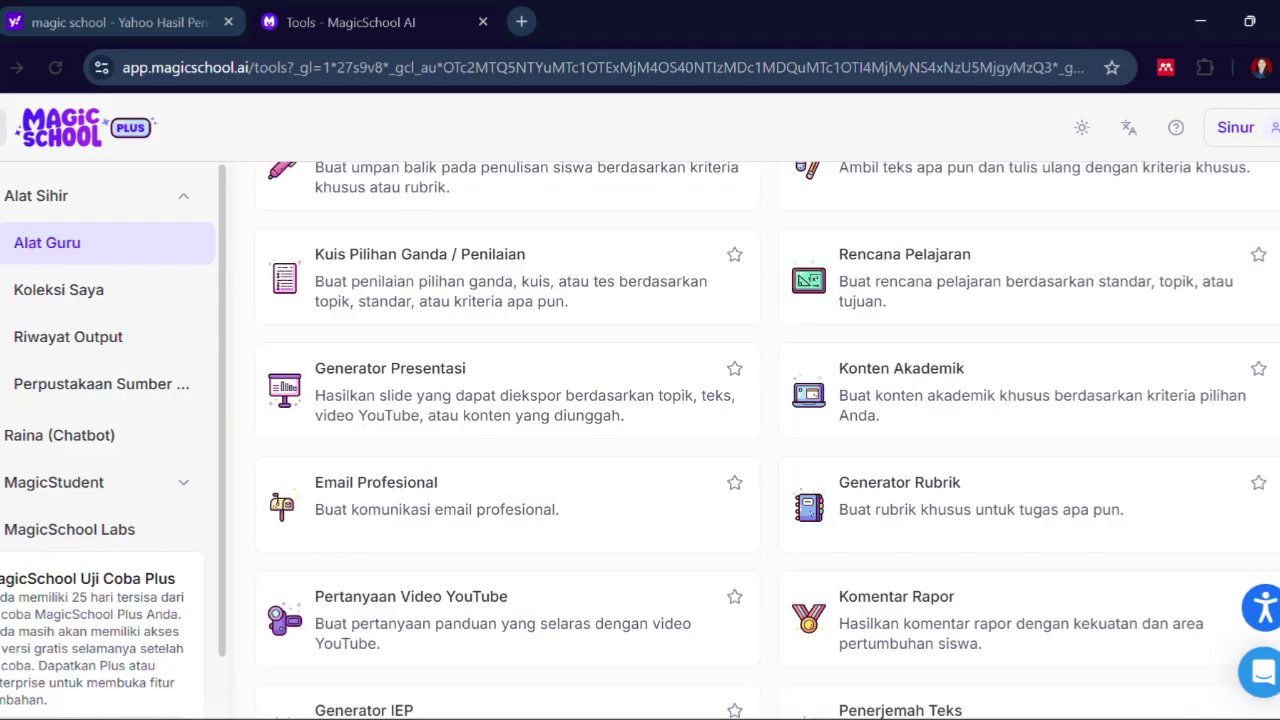
# Find the Cerita Sosial tool in the teacher tools list, open it and look over its empty form.
pyautogui.scroll(3, 507, 457)
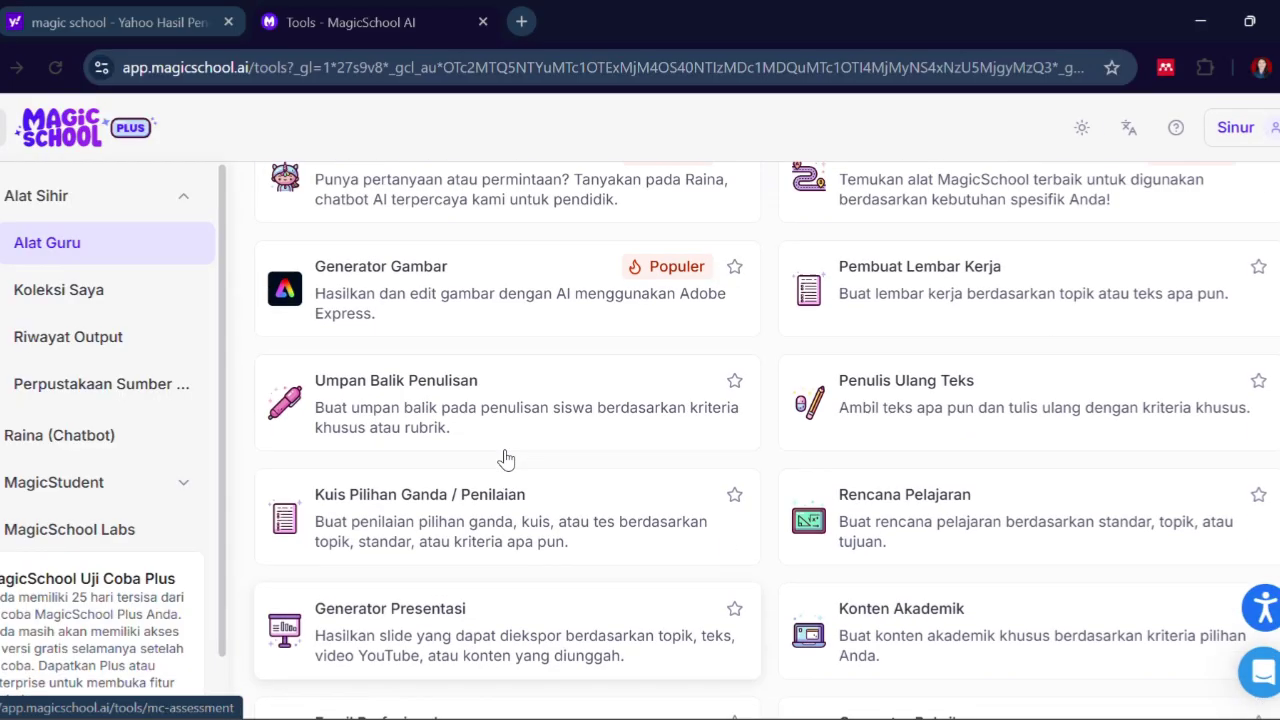
pyautogui.scroll(-7, 507, 458)
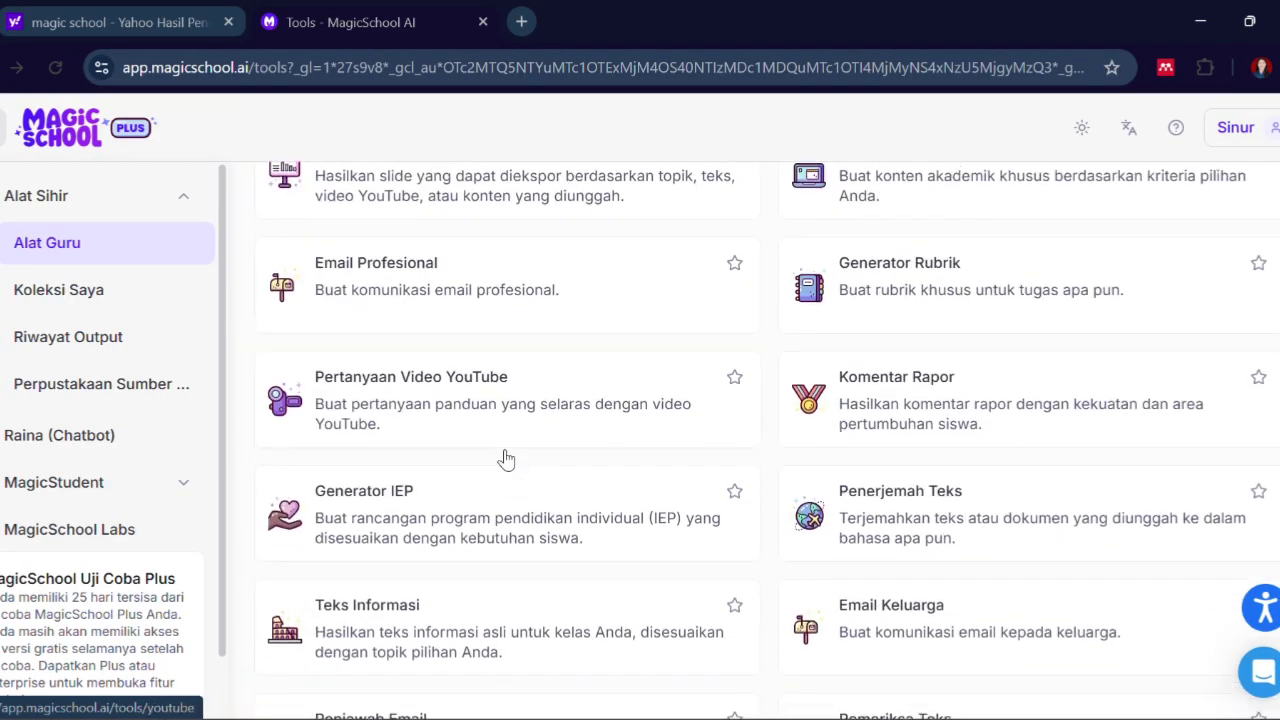
pyautogui.scroll(-5, 507, 458)
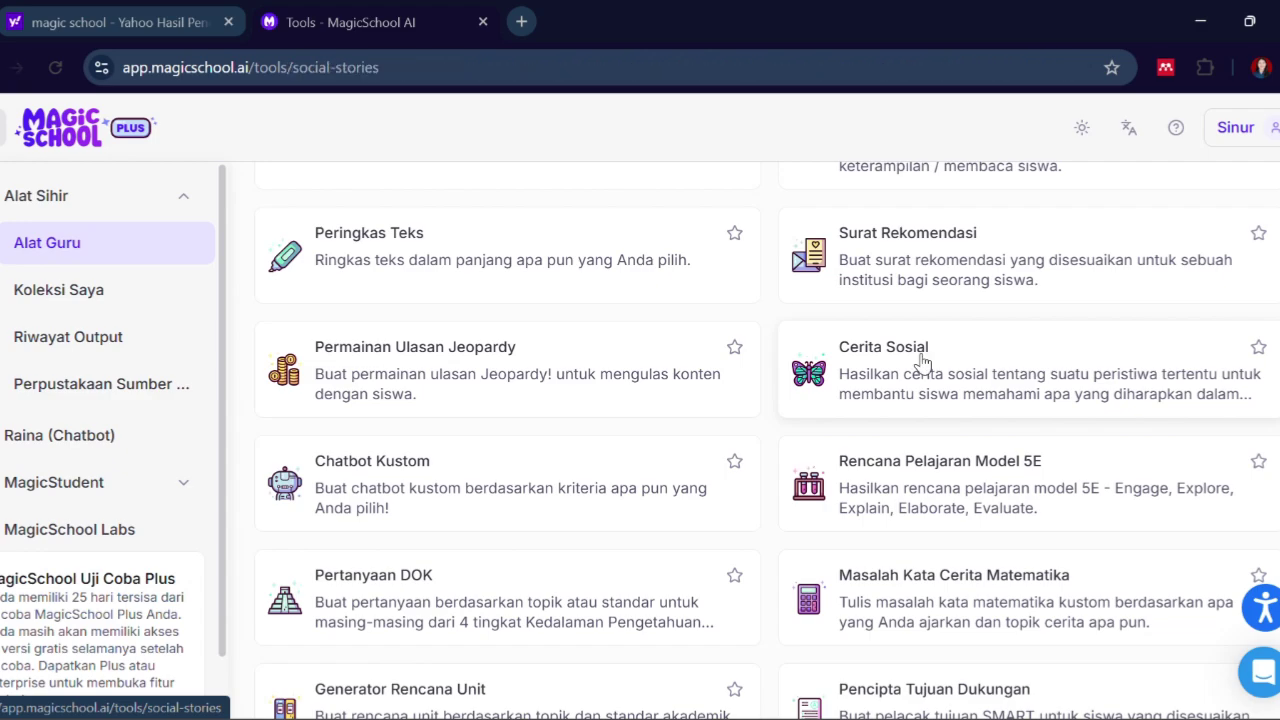
pyautogui.click(922, 356)
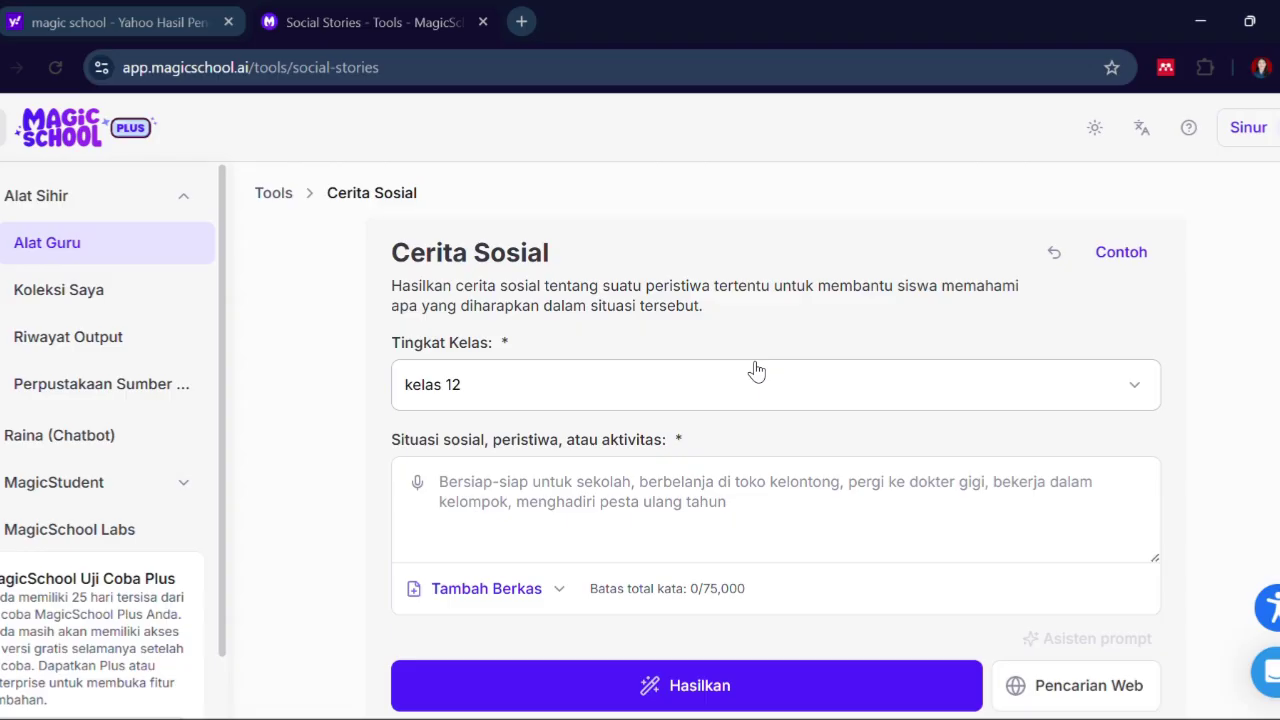
pyautogui.scroll(-1, 757, 371)
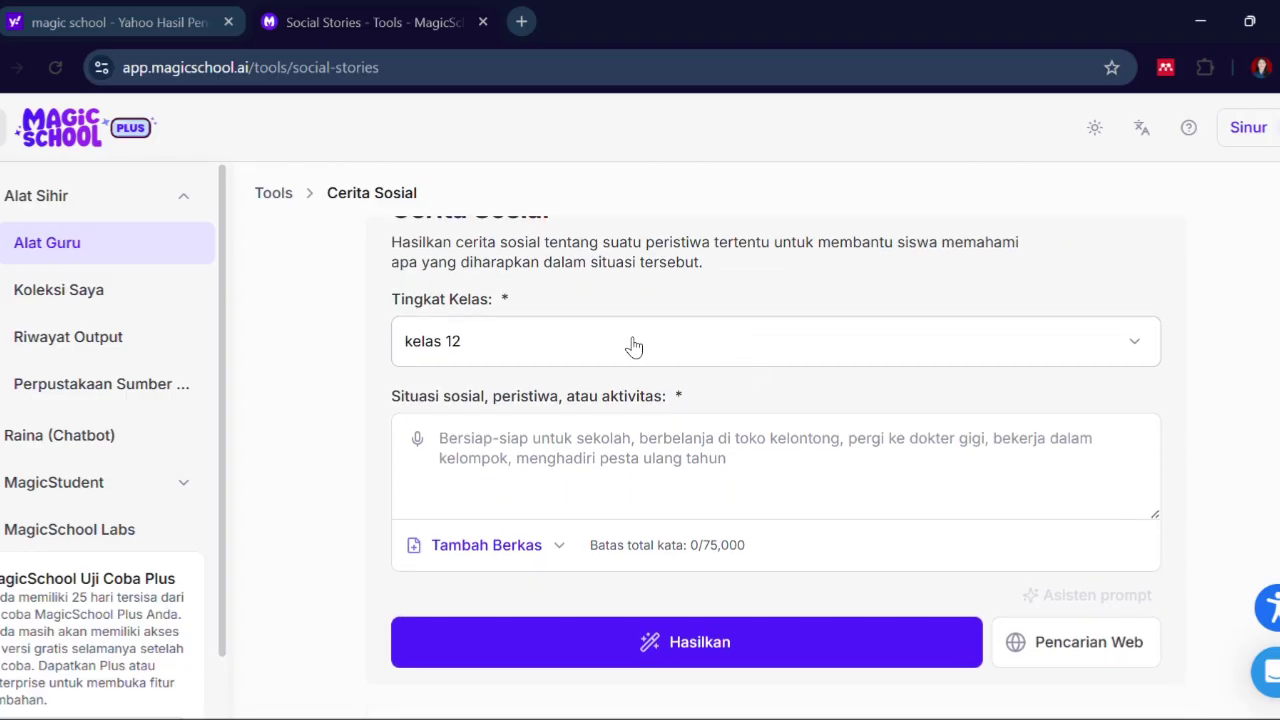
pyautogui.scroll(1, 544, 451)
pyautogui.scroll(-1, 540, 456)
# Dismiss the WhatsApp notification and place the cursor in the Situasi sosial, peristiwa, atau aktivitas field.
pyautogui.click(518, 451)
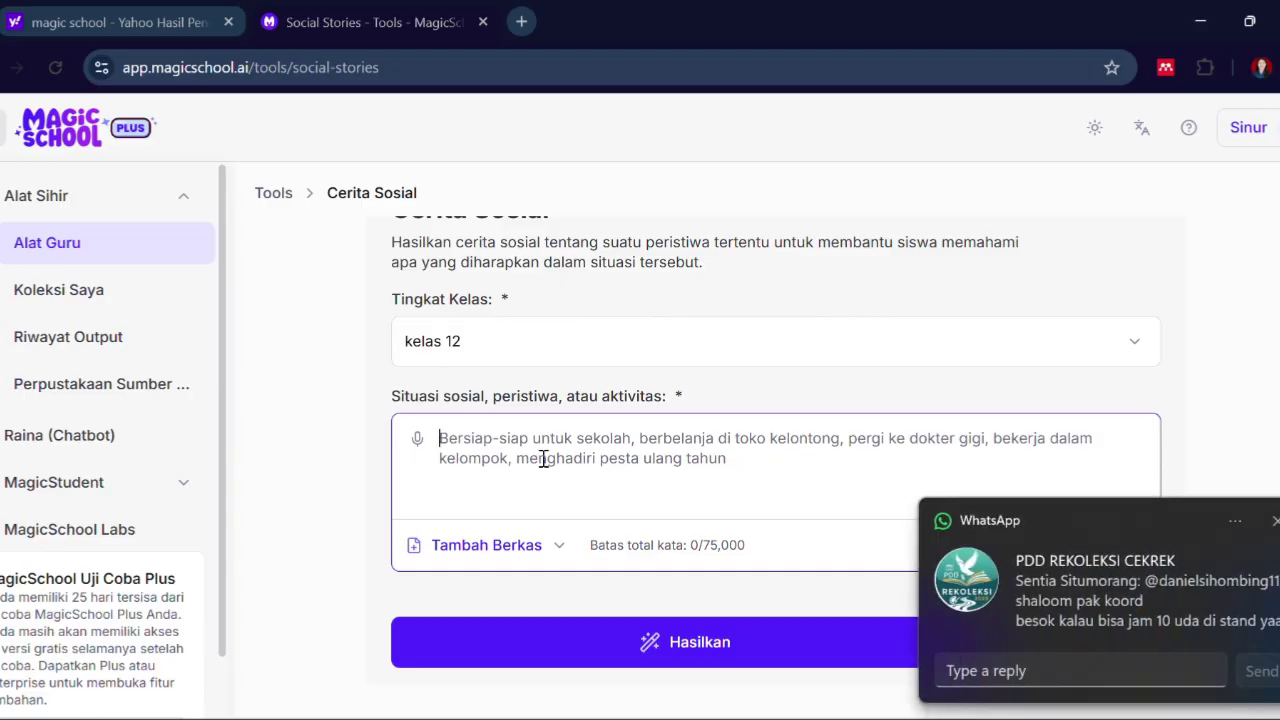
pyautogui.click(1275, 521)
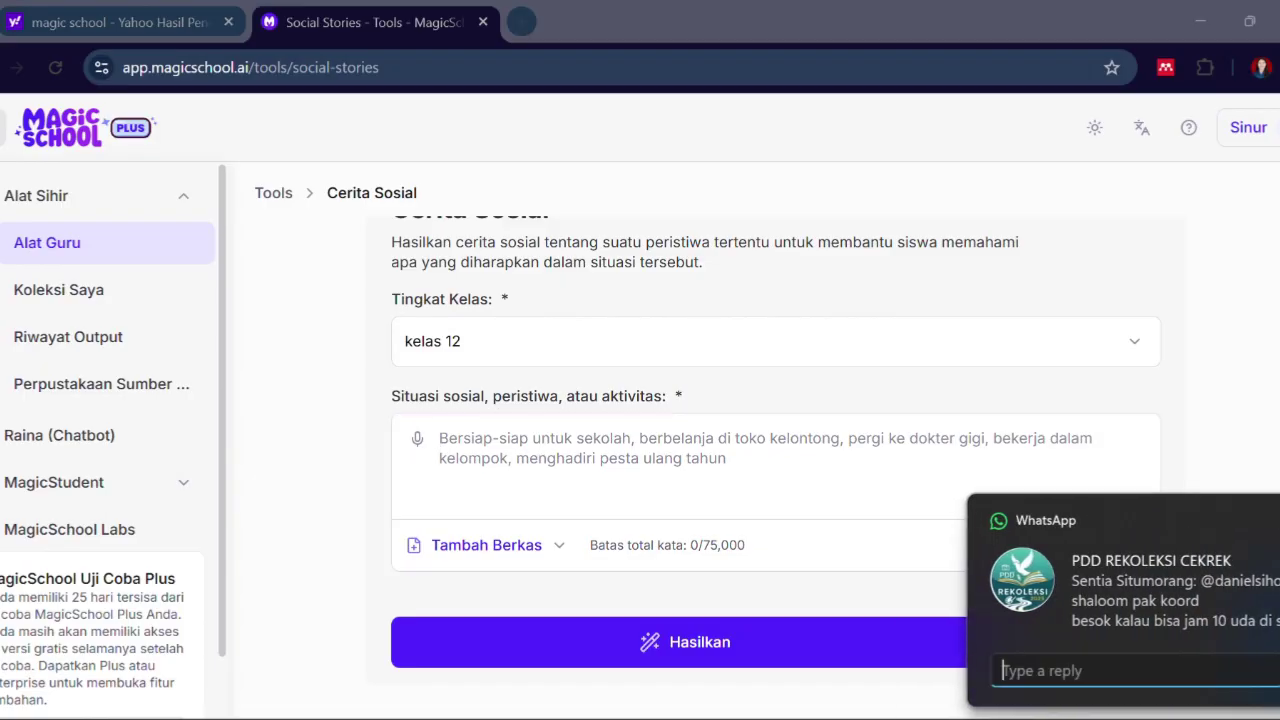
pyautogui.click(743, 470)
# Copy the Notepad paragraph starting "Melakukan simulasi pencatatan transaksi perusahaan dagang" into the Situasi sosial, peristiwa, atau aktivitas field.
pyautogui.click(718, 630)
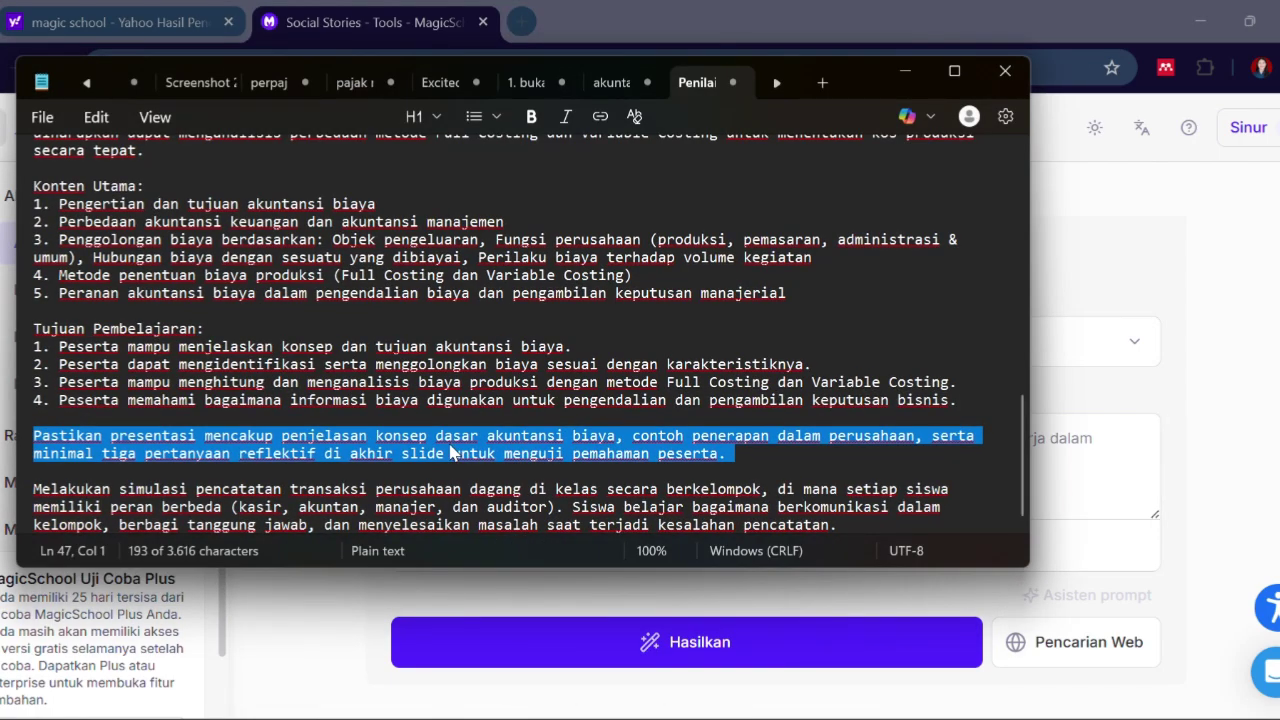
pyautogui.click(35, 489)
pyautogui.moveTo(35, 489); pyautogui.dragTo(897, 527)
pyautogui.hotkey('ctrl', 'c')
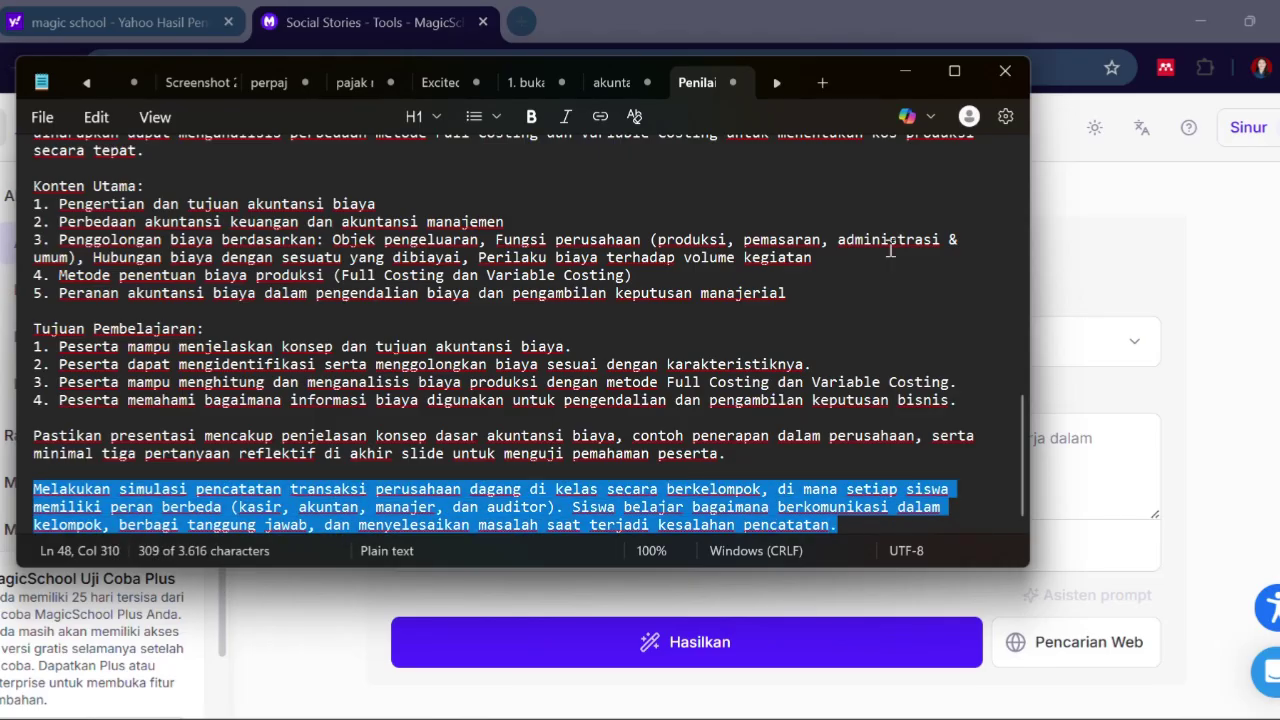
pyautogui.click(905, 71)
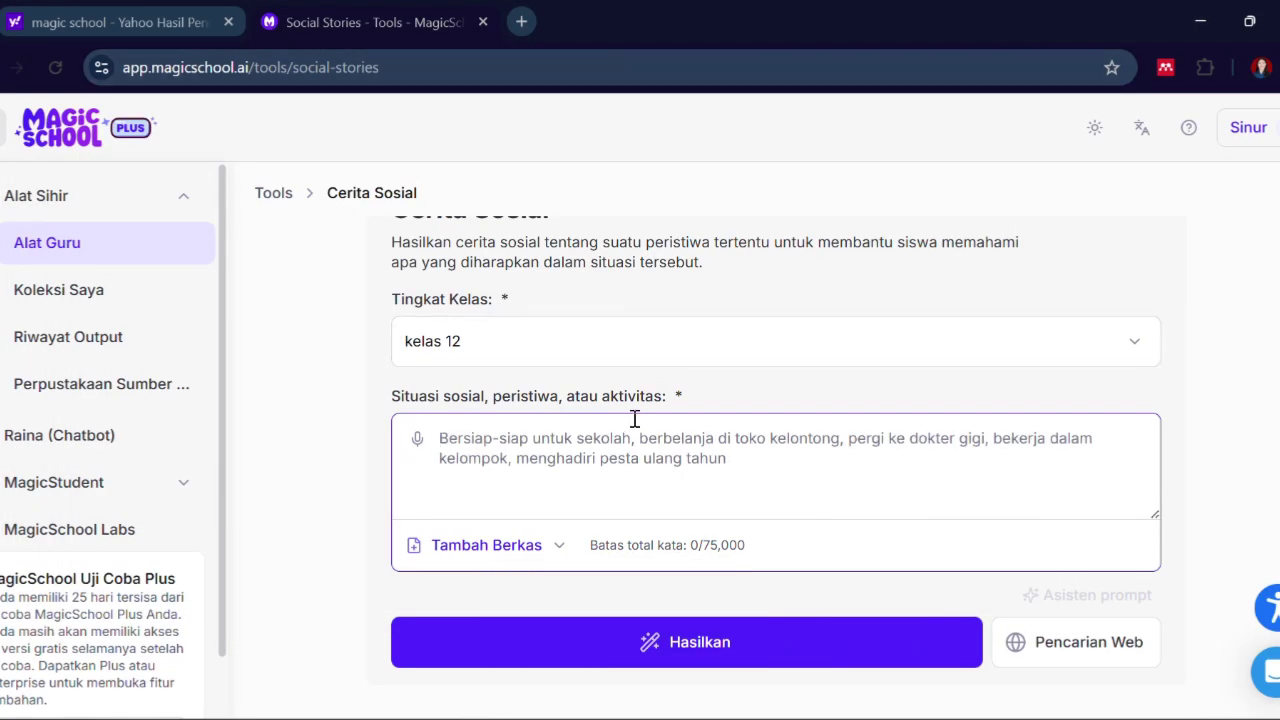
pyautogui.hotkey('ctrl', 'v')
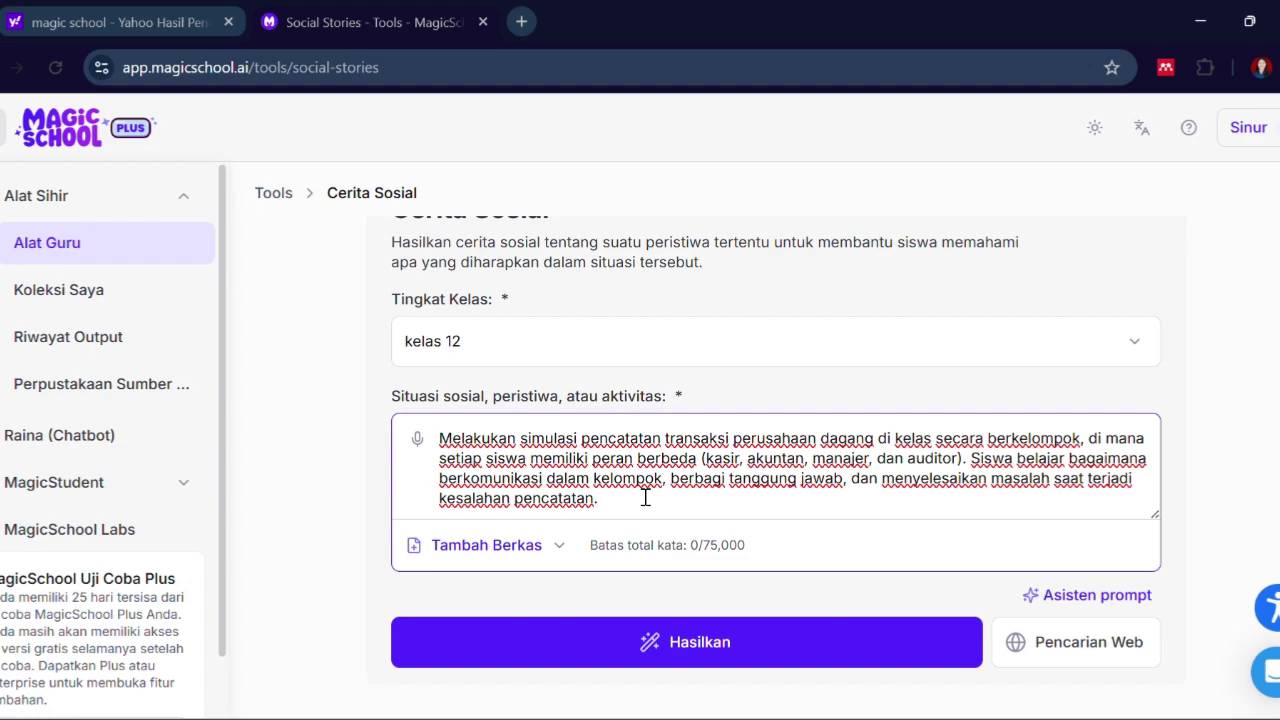
# Check the completed Cerita Sosial form for kelas 12 and generate the story without web search.
pyautogui.scroll(1, 645, 497)
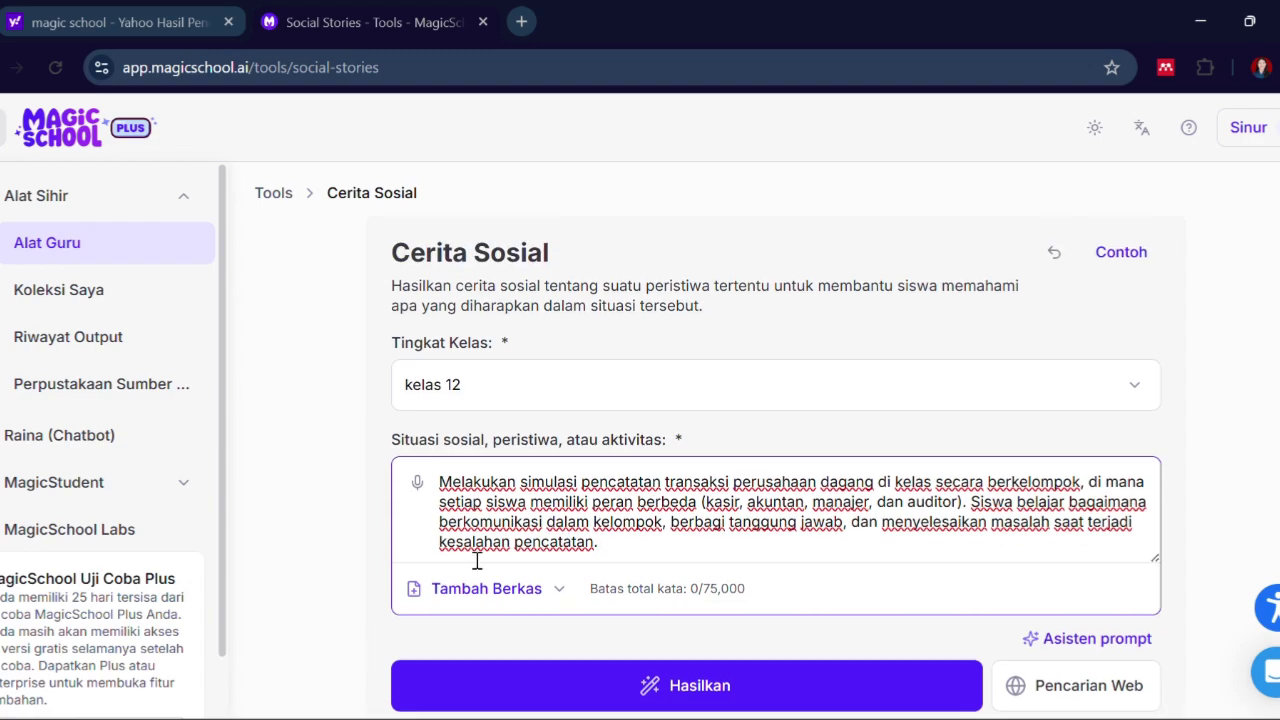
pyautogui.scroll(-1, 565, 374)
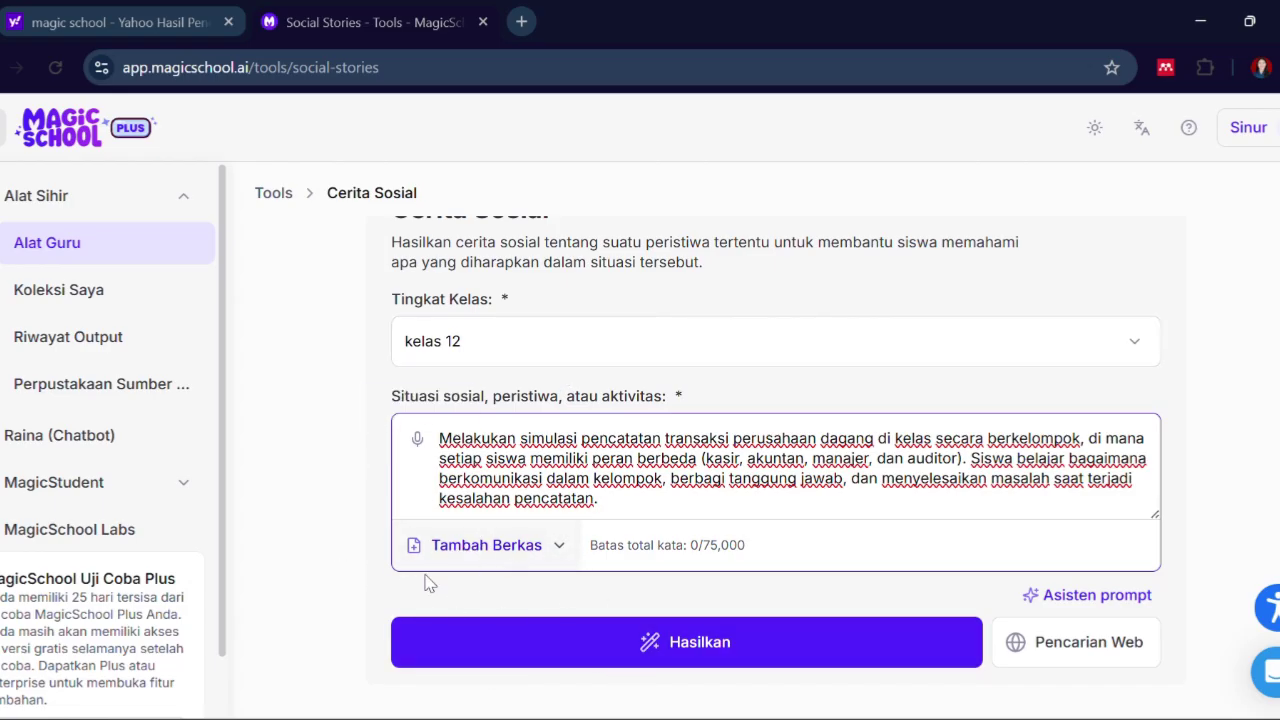
pyautogui.click(530, 636)
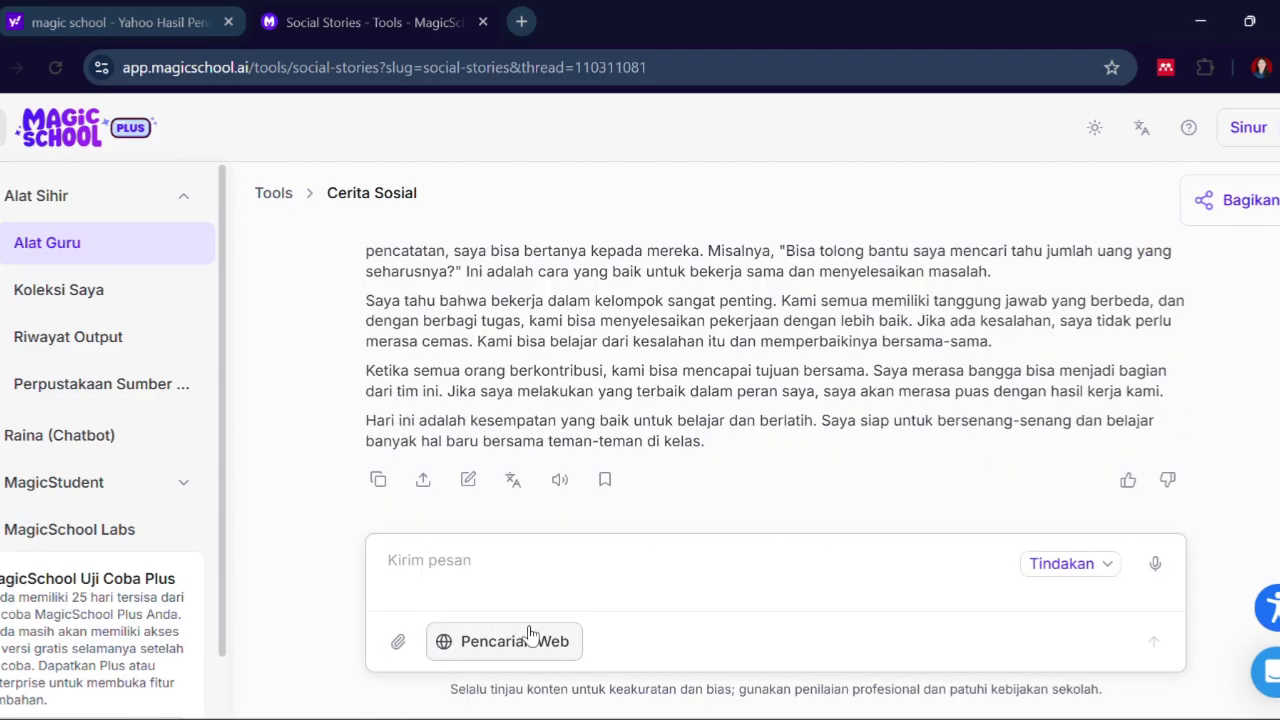
# Read through the generated social story about the trading company transaction simulation and return to the teacher tools list.
pyautogui.scroll(2, 573, 384)
pyautogui.scroll(3, 573, 384)
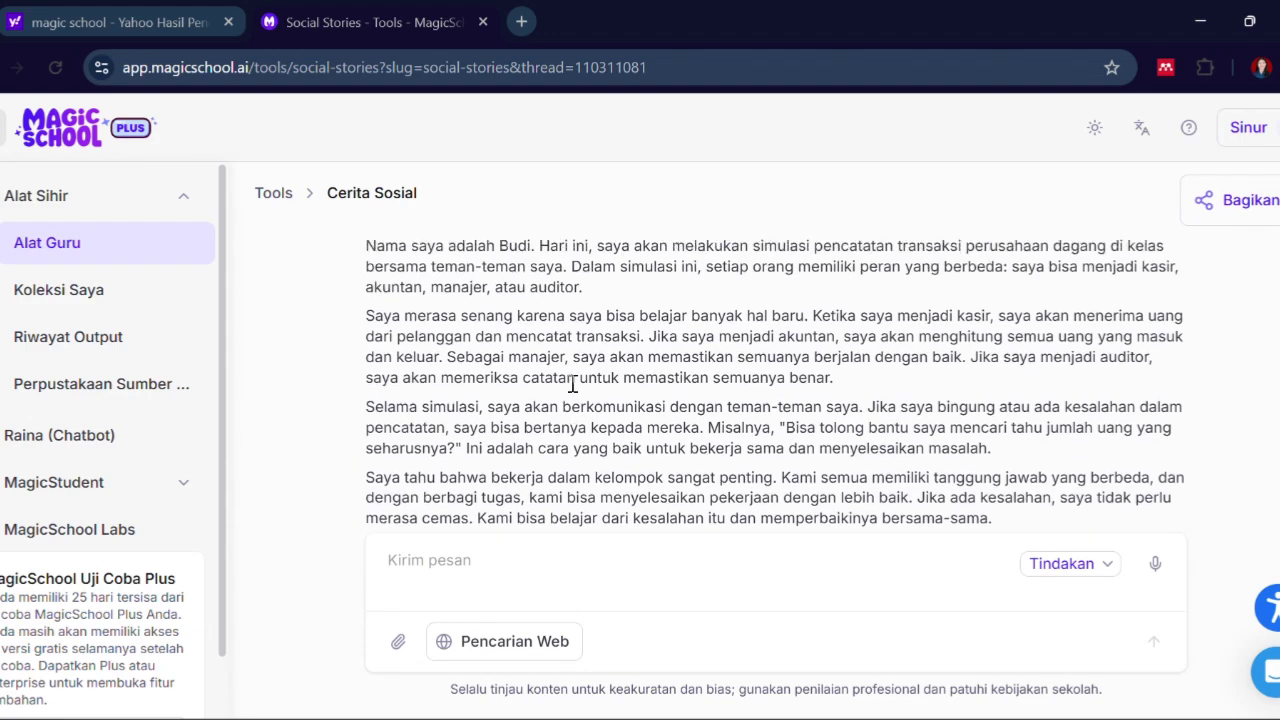
pyautogui.scroll(-3, 572, 385)
pyautogui.scroll(1, 572, 385)
pyautogui.scroll(-1, 572, 385)
pyautogui.scroll(5, 572, 385)
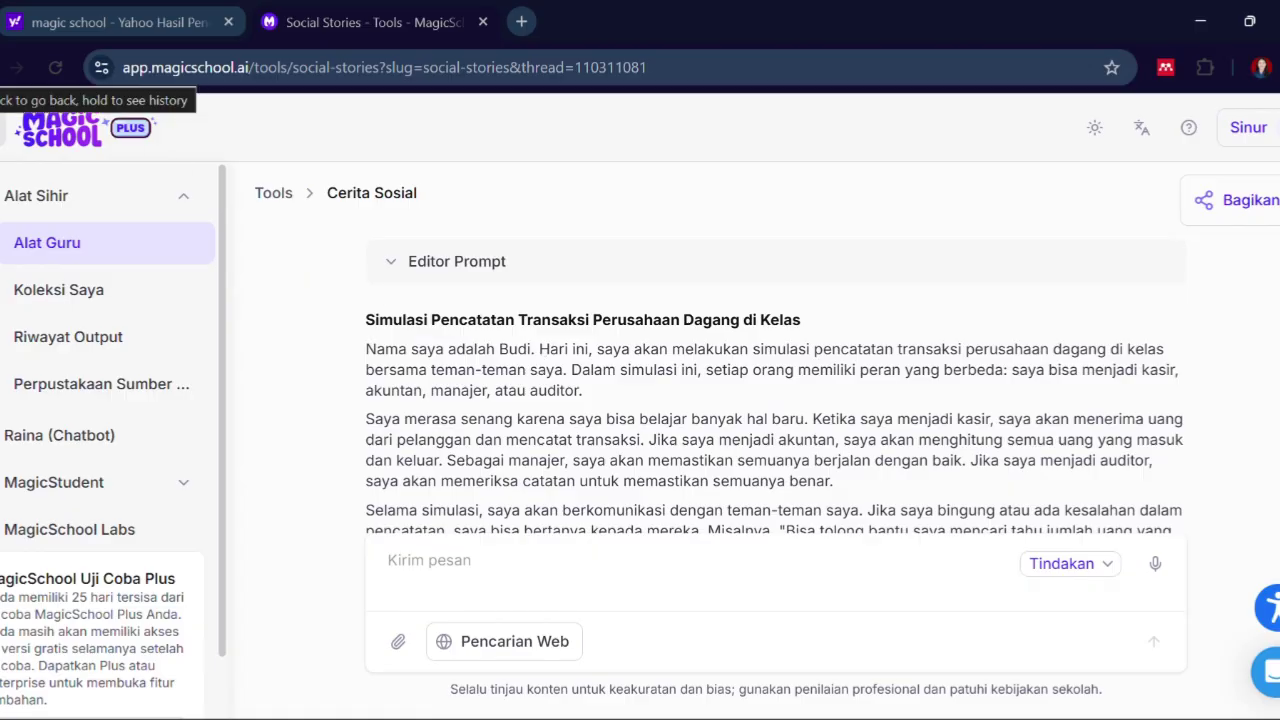
pyautogui.click(15, 67)
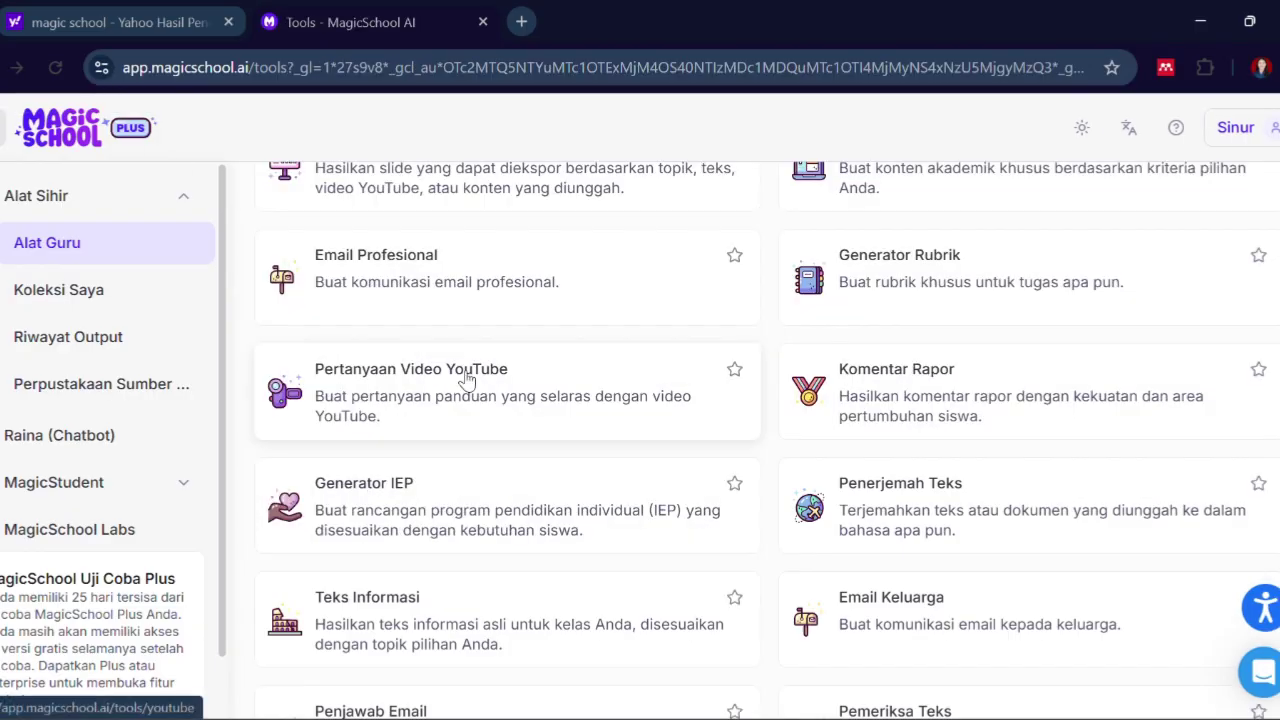
# Browse the teacher tools list to survey the other available tools, and check the MagicSchool Plus trial notice.
pyautogui.scroll(2, 467, 378)
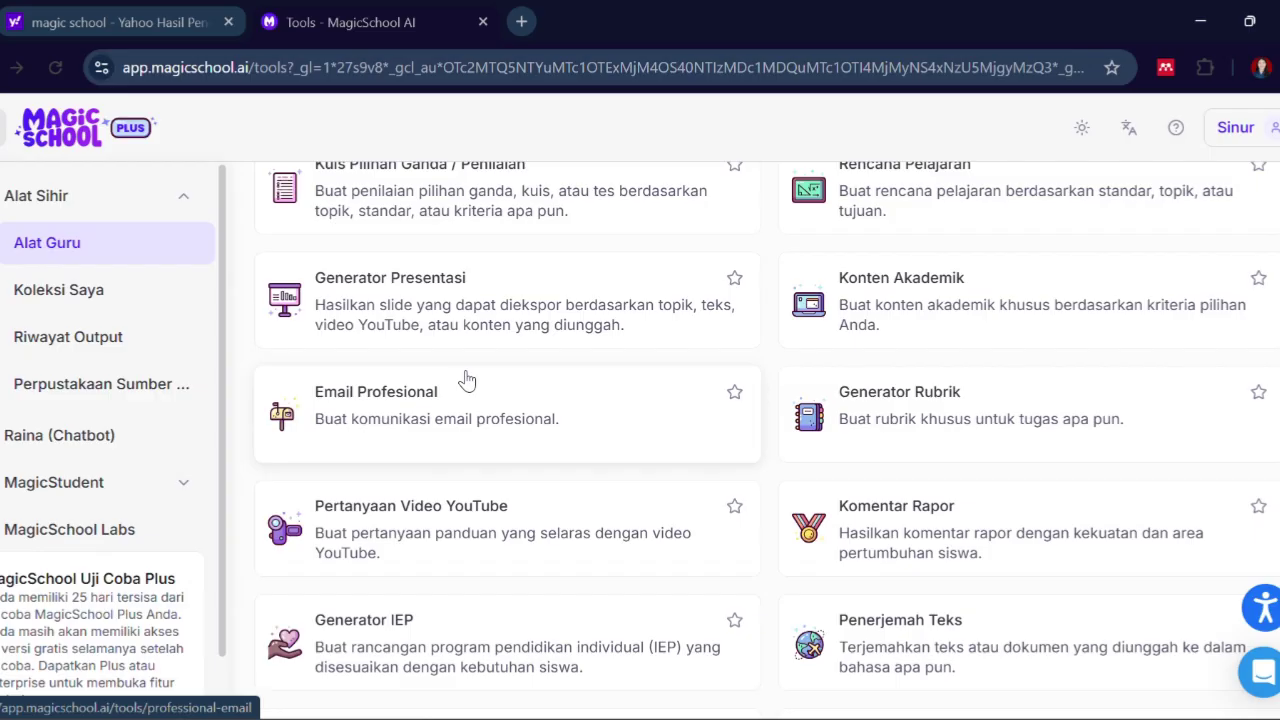
pyautogui.scroll(3, 467, 378)
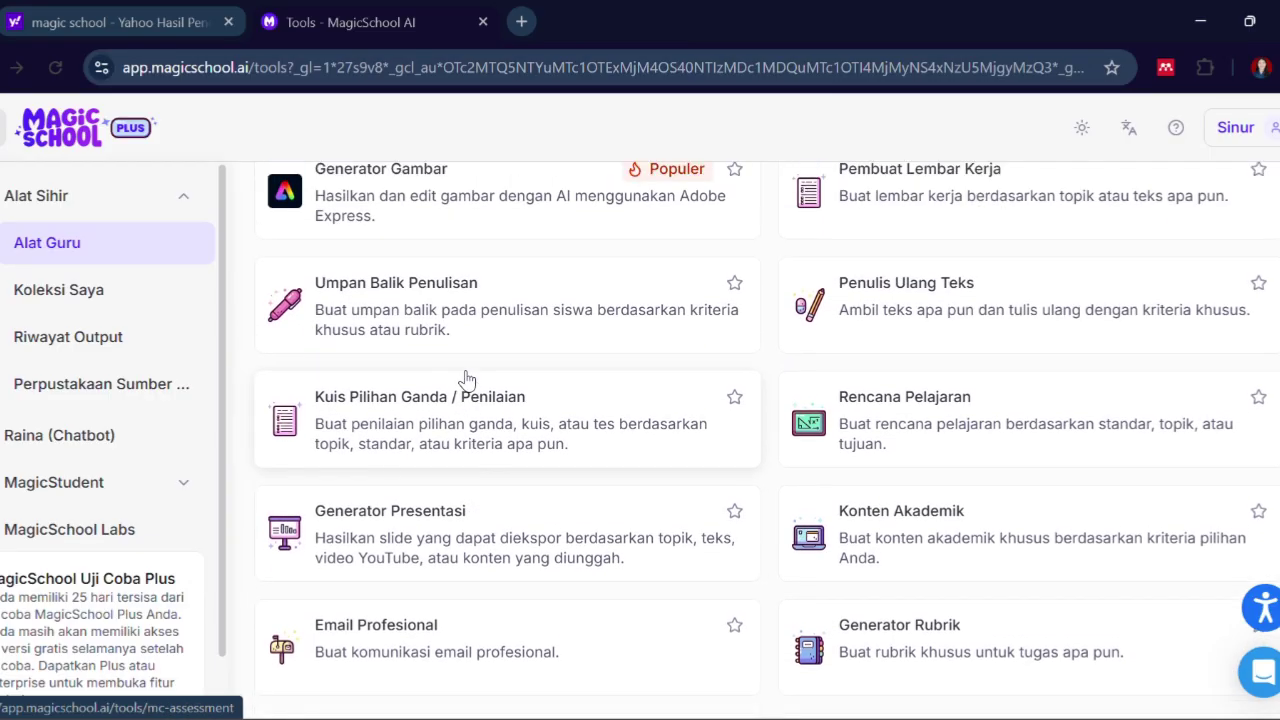
pyautogui.scroll(2, 467, 378)
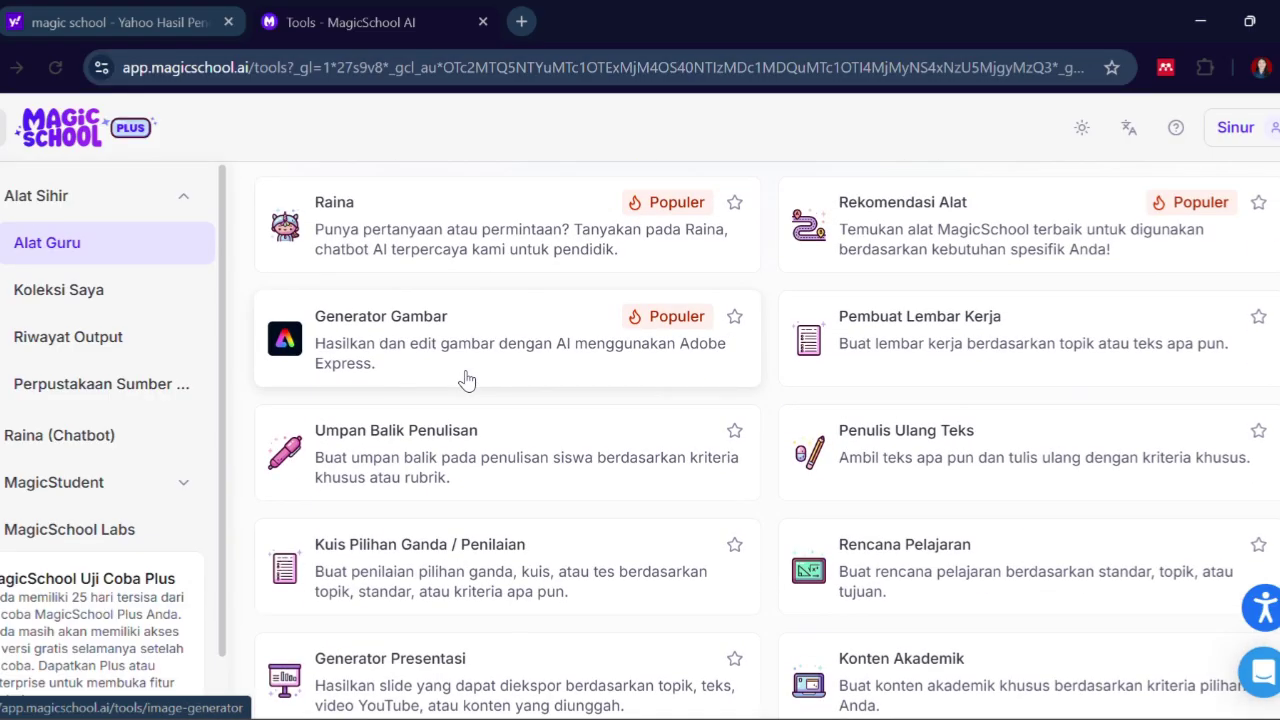
pyautogui.scroll(-7, 467, 378)
pyautogui.scroll(-5, 467, 378)
pyautogui.scroll(-3, 467, 378)
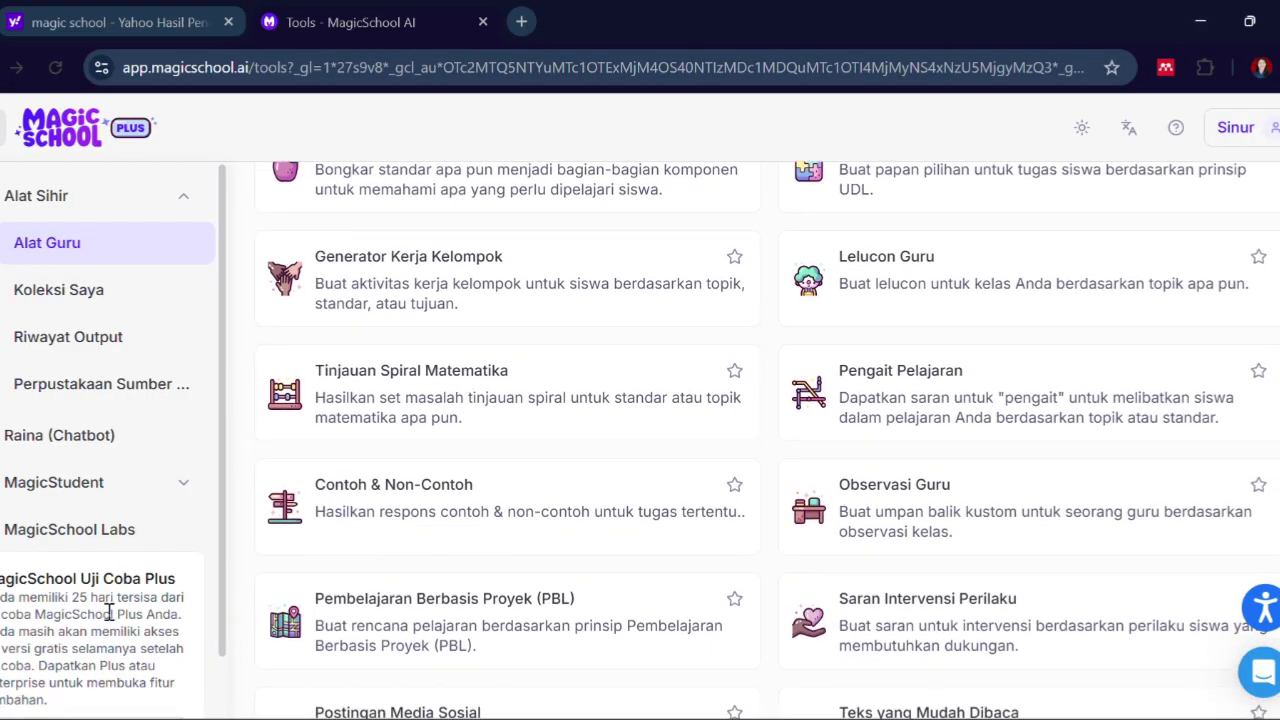
pyautogui.scroll(-1, 76, 622)
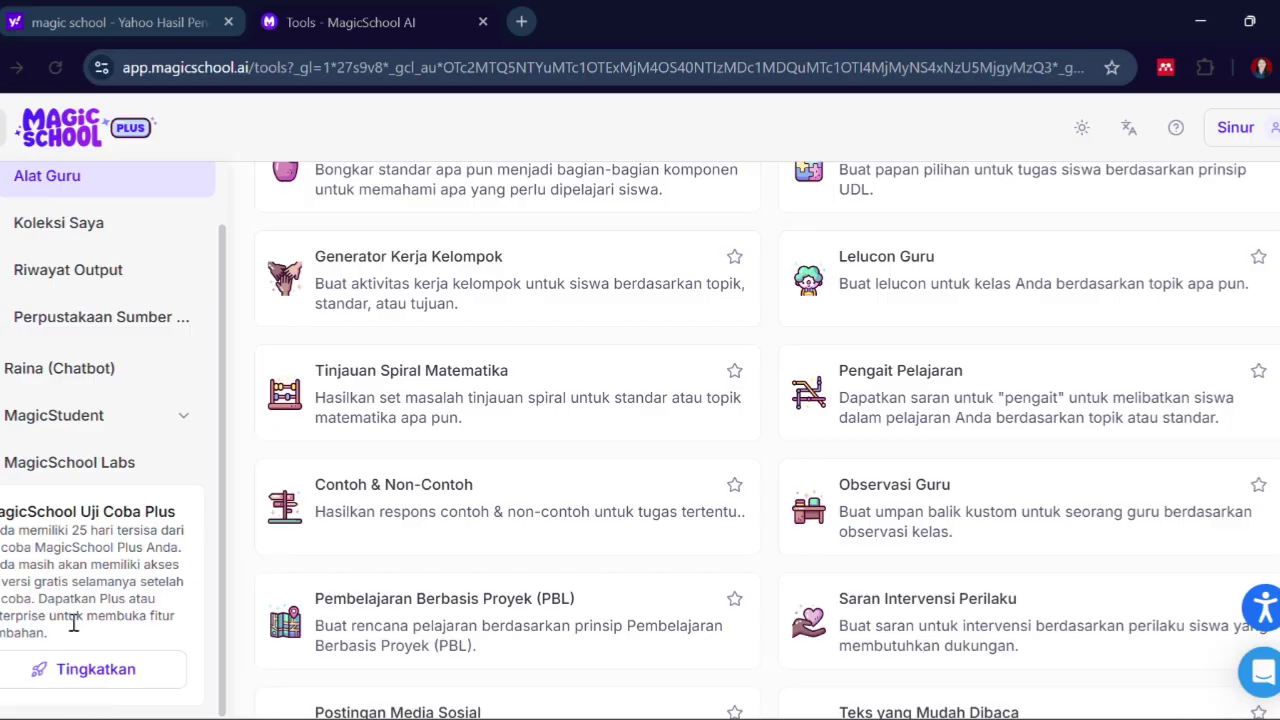
pyautogui.scroll(-1, 73, 622)
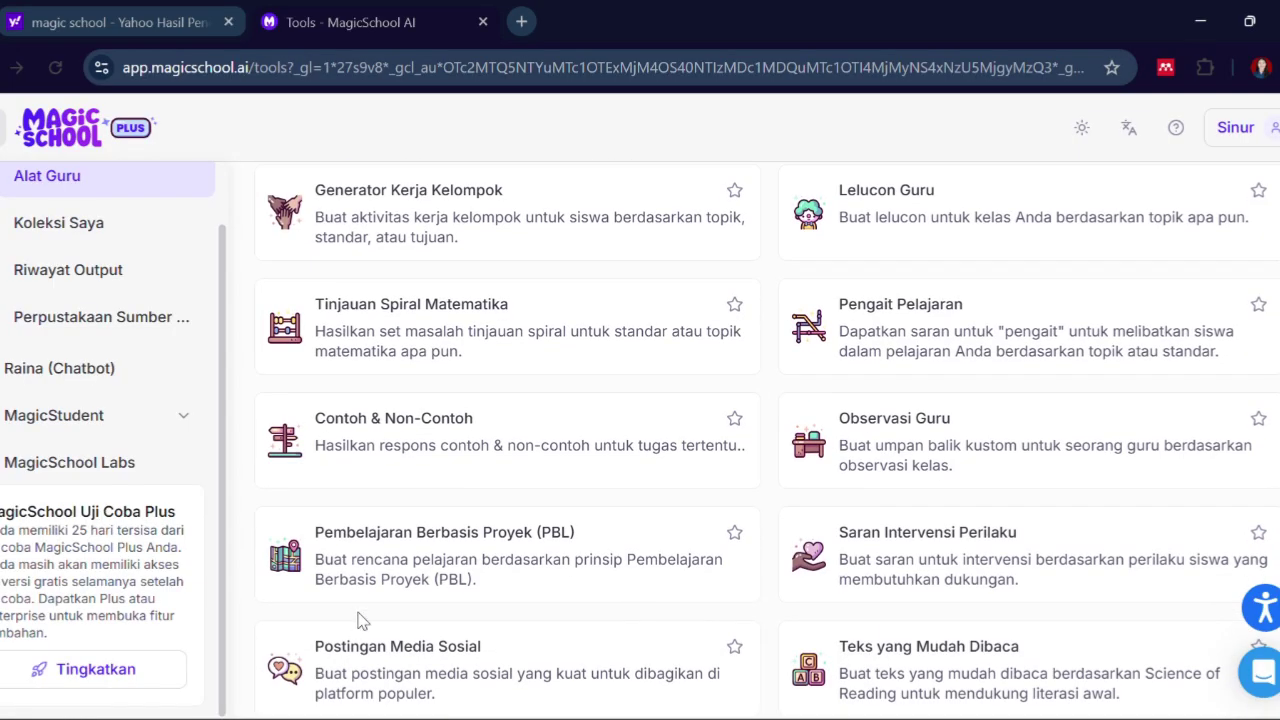
pyautogui.scroll(4, 362, 621)
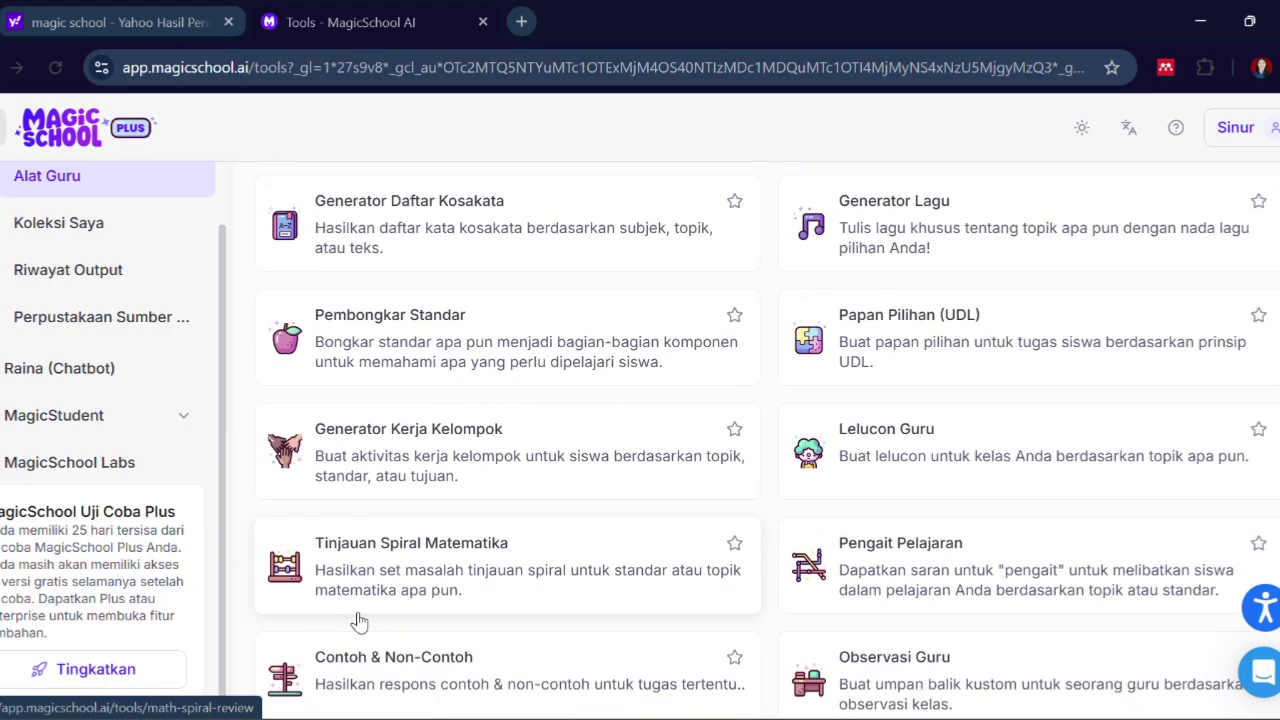
pyautogui.scroll(-2, 360, 621)
pyautogui.scroll(1, 360, 621)
pyautogui.scroll(-8, 360, 621)
pyautogui.scroll(4, 360, 621)
pyautogui.scroll(15, 360, 621)
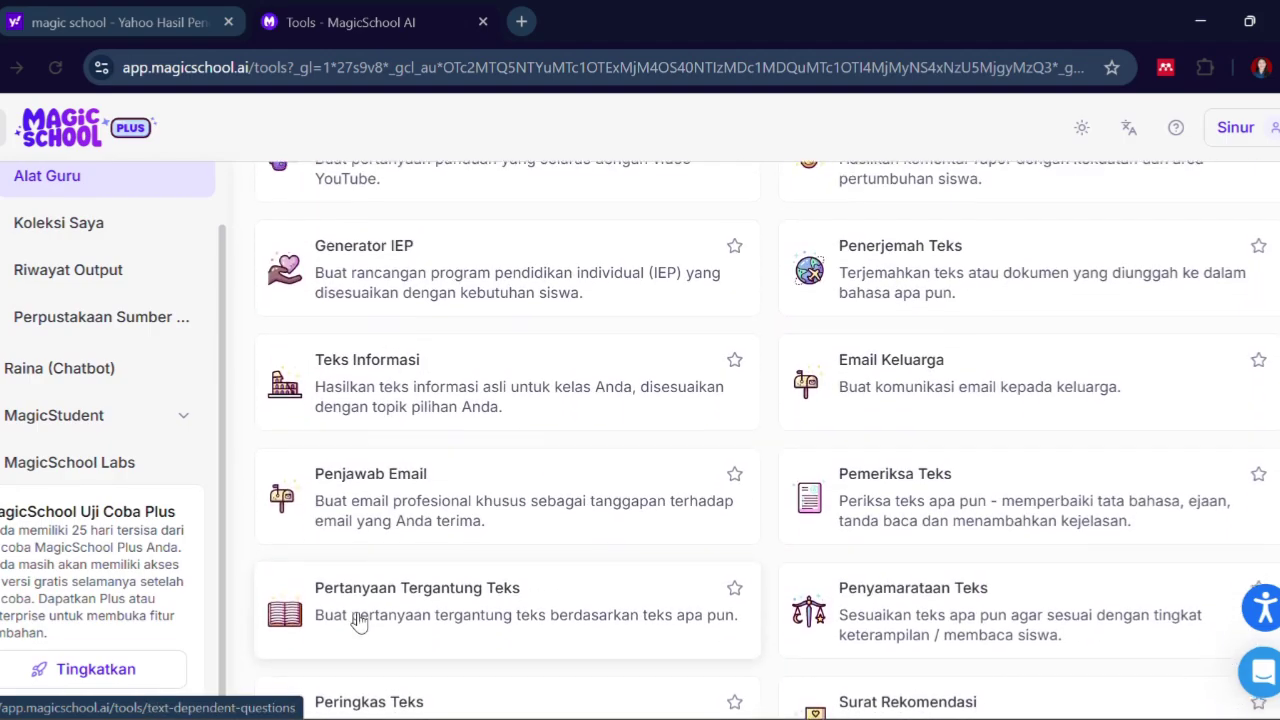